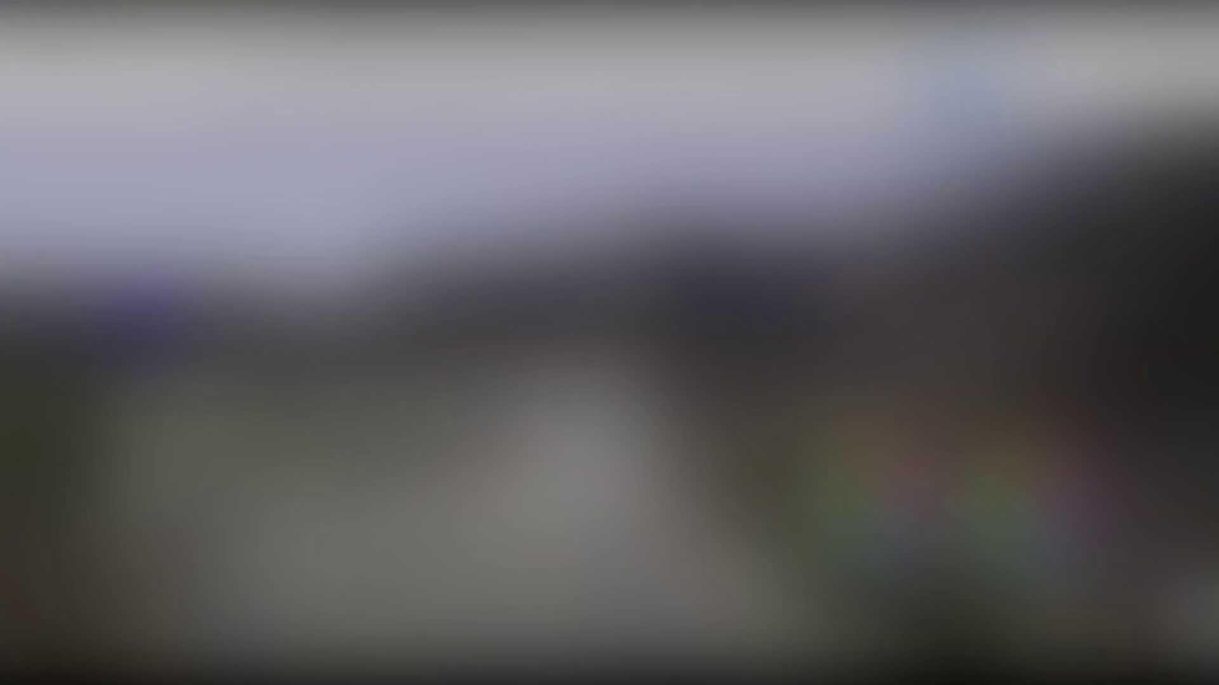
Examine the feature sections of the Adobe Premiere Pro product page, down to the new features.
{"action": "scroll", "coordinate": [763, 351], "scroll_direction": "down", "scroll_amount": 1}
{"action": "scroll", "coordinate": [763, 353], "scroll_direction": "down", "scroll_amount": 1}
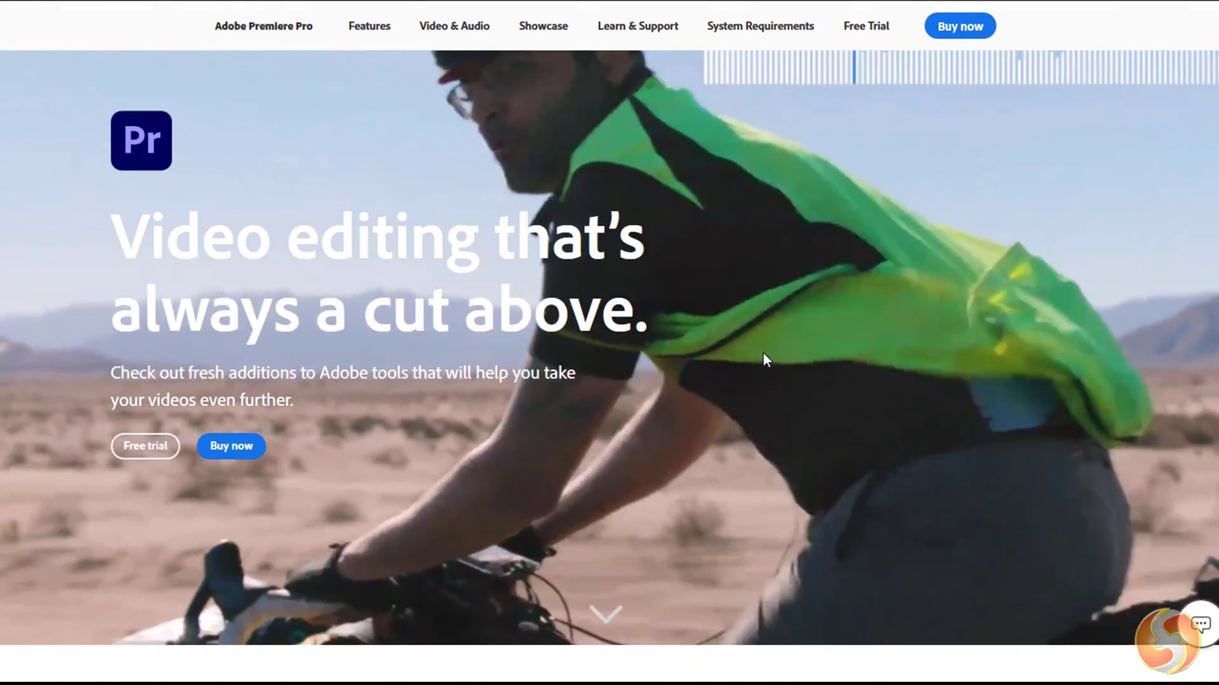
{"action": "scroll", "coordinate": [763, 352], "scroll_direction": "down", "scroll_amount": 7}
{"action": "scroll", "coordinate": [763, 353], "scroll_direction": "down", "scroll_amount": 7}
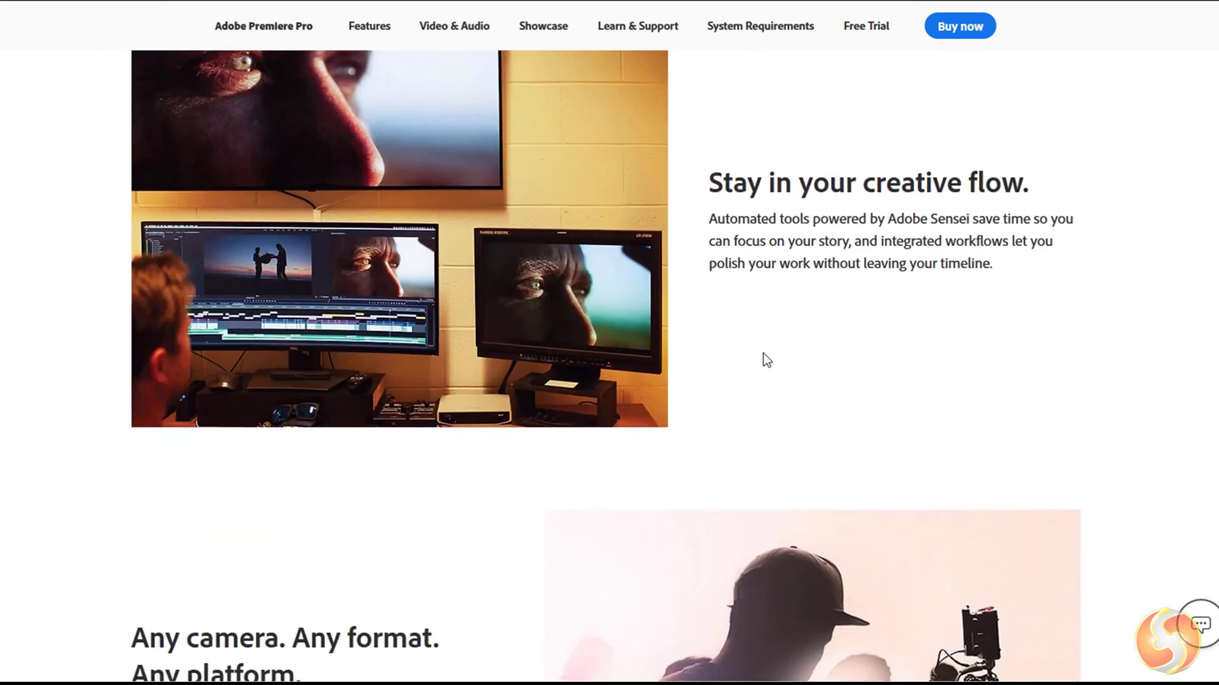
{"action": "scroll", "coordinate": [763, 354], "scroll_direction": "down", "scroll_amount": 5}
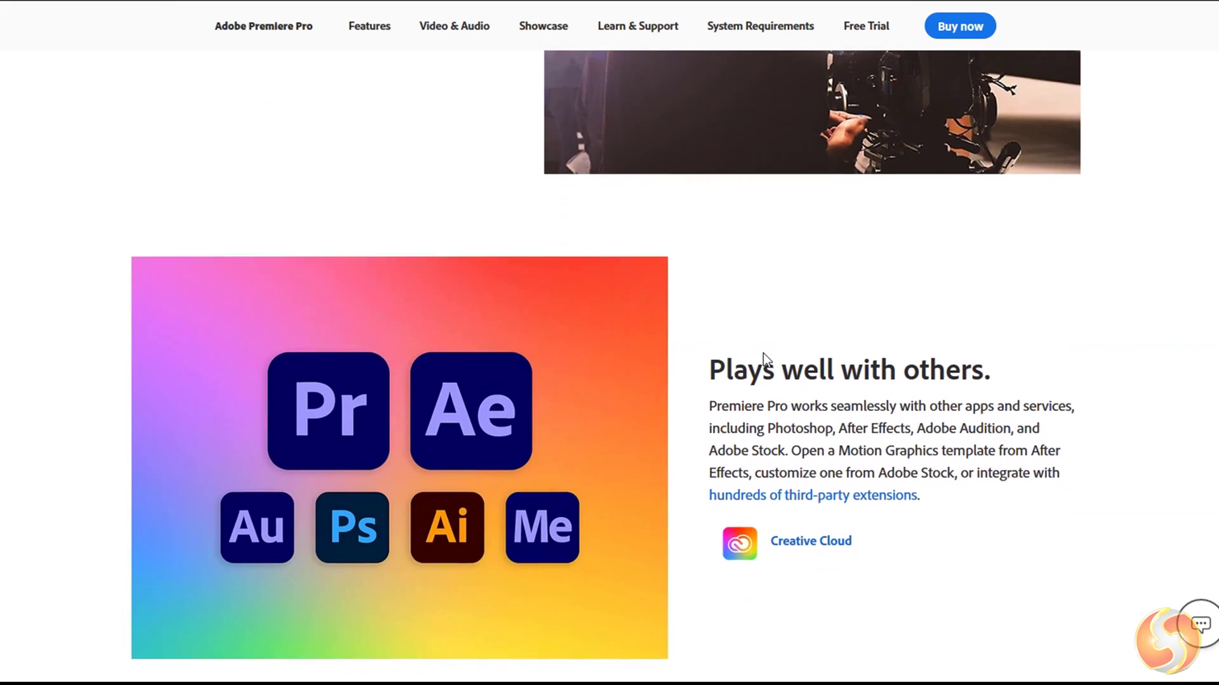
{"action": "scroll", "coordinate": [764, 355], "scroll_direction": "down", "scroll_amount": 6}
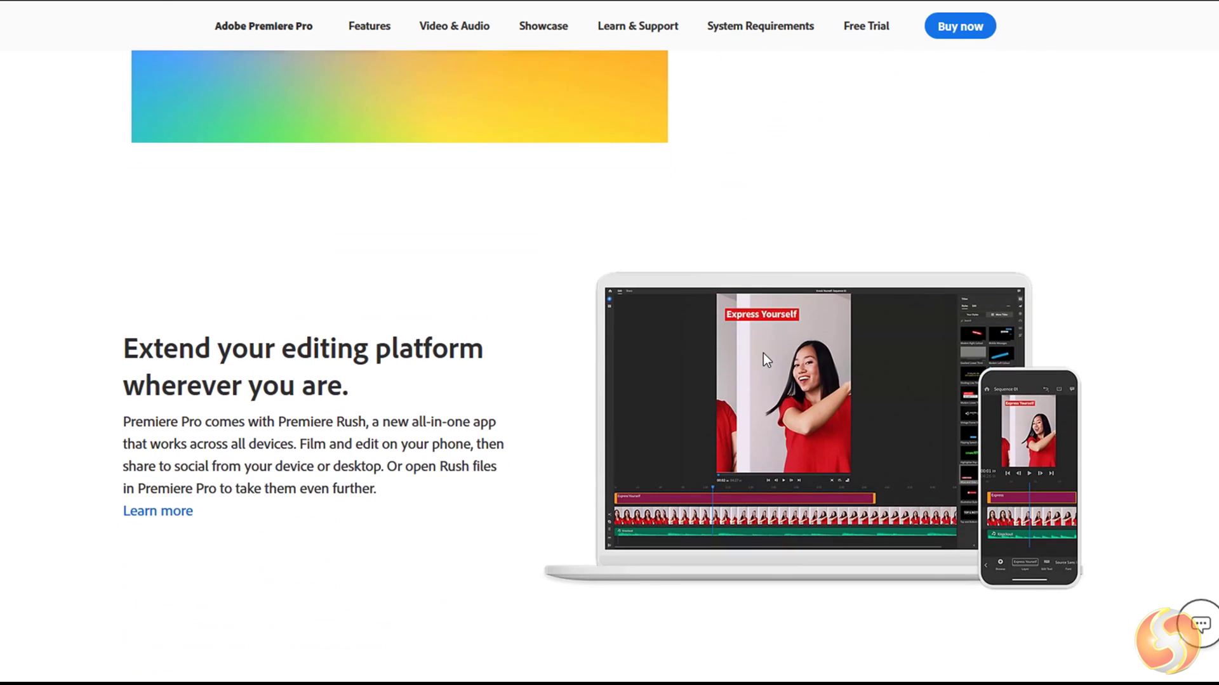
{"action": "scroll", "coordinate": [763, 354], "scroll_direction": "down", "scroll_amount": 4}
{"action": "scroll", "coordinate": [763, 359], "scroll_direction": "down", "scroll_amount": 4}
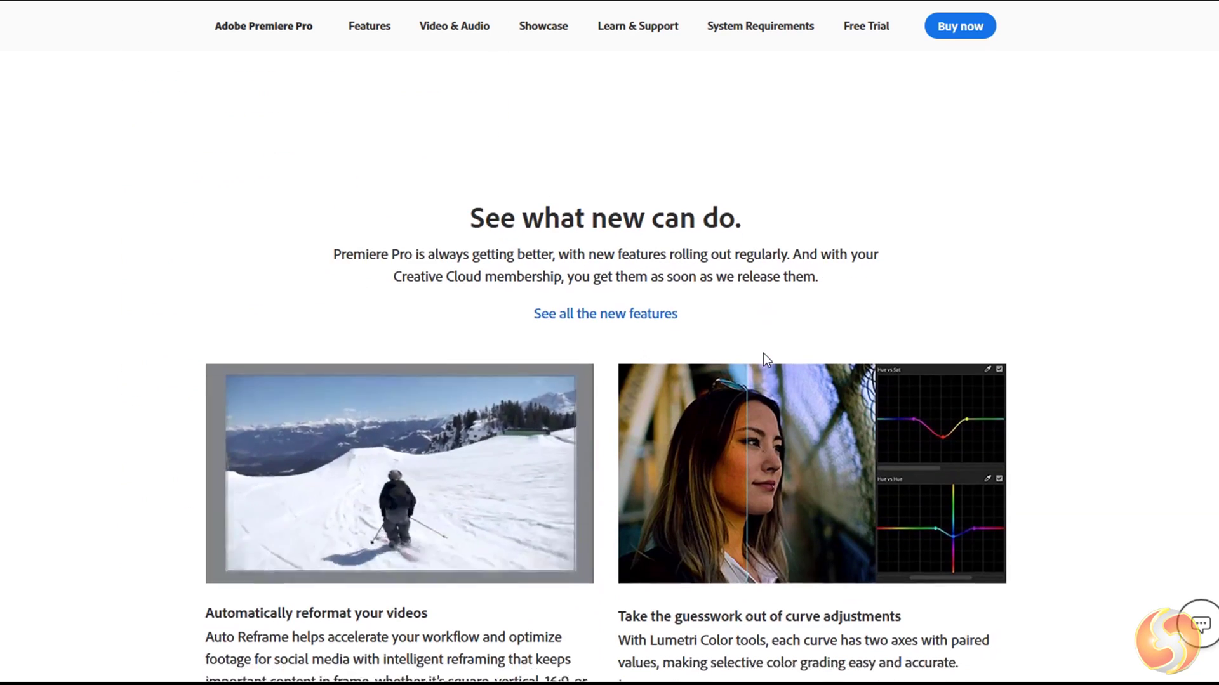
{"action": "scroll", "coordinate": [763, 353], "scroll_direction": "down", "scroll_amount": 1}
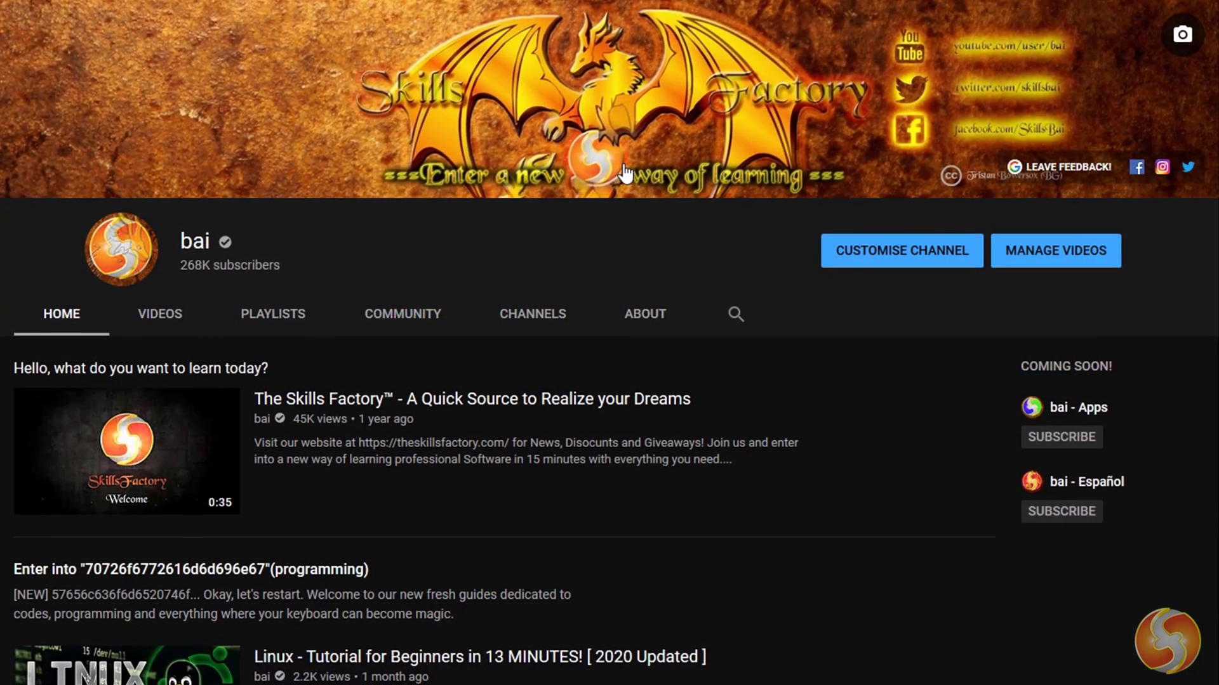
Look through the tutorials in the Business Software Troubleshooter category of The Skills Factory website.
{"action": "scroll", "coordinate": [871, 252], "scroll_direction": "down", "scroll_amount": 8}
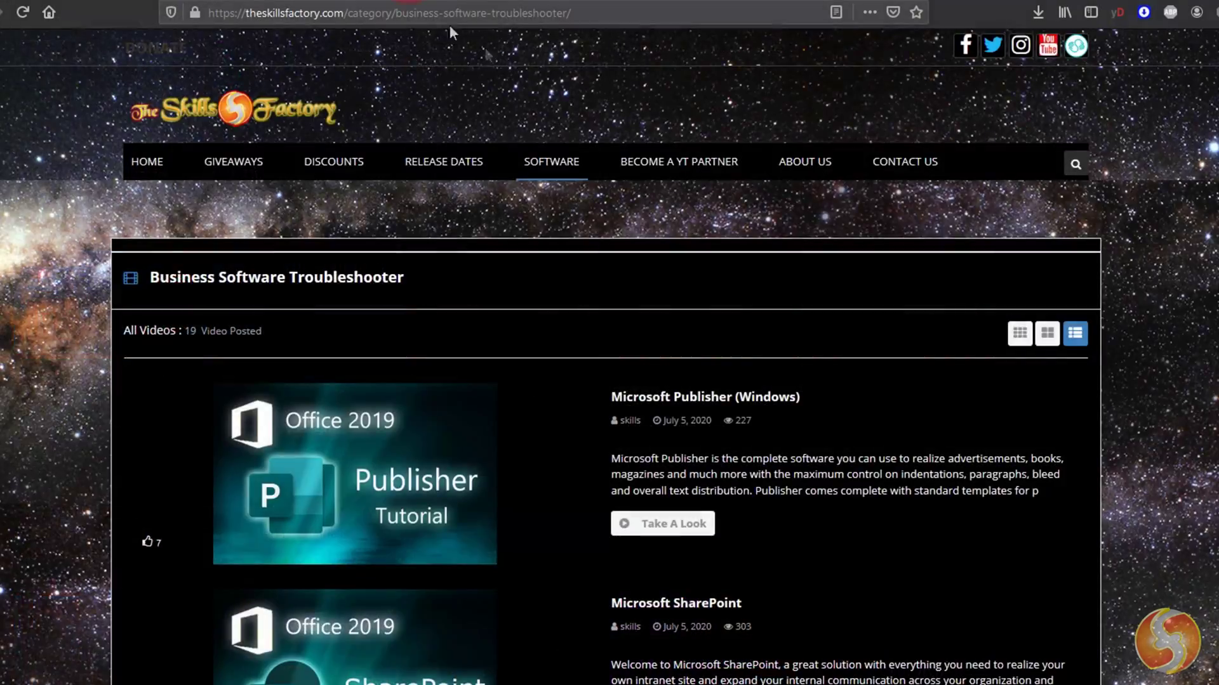
{"action": "scroll", "coordinate": [921, 212], "scroll_direction": "down", "scroll_amount": 4}
{"action": "scroll", "coordinate": [922, 216], "scroll_direction": "down", "scroll_amount": 8}
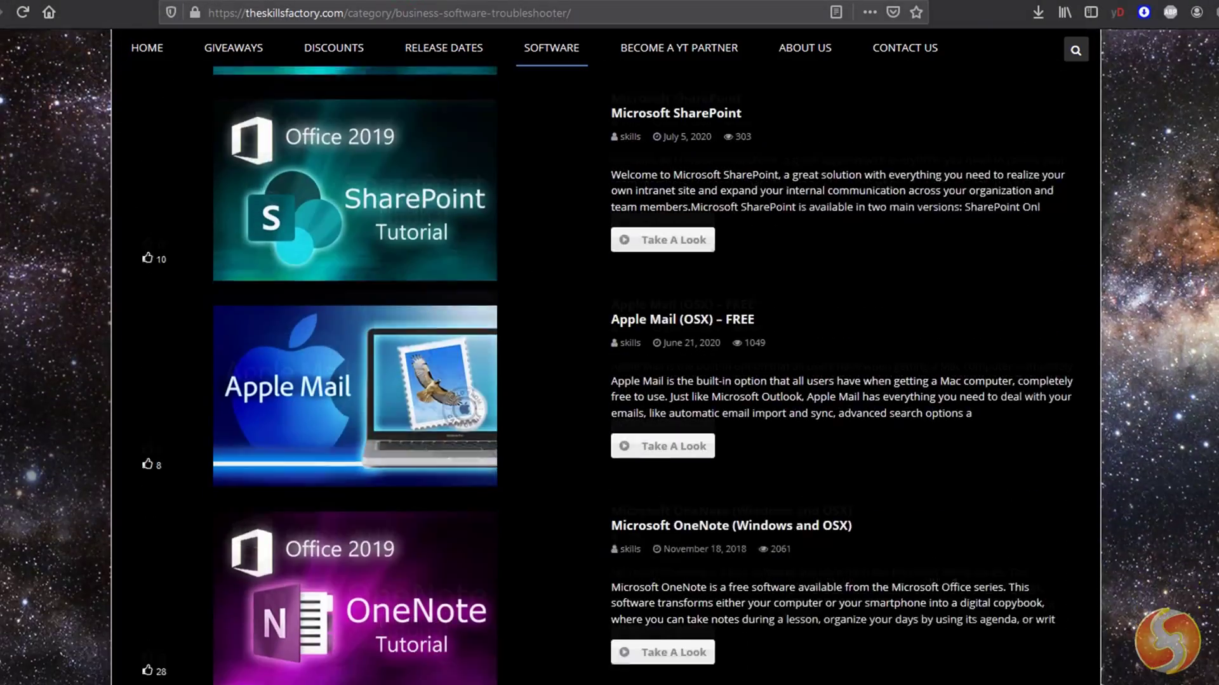
{"action": "scroll", "coordinate": [921, 211], "scroll_direction": "down", "scroll_amount": 10}
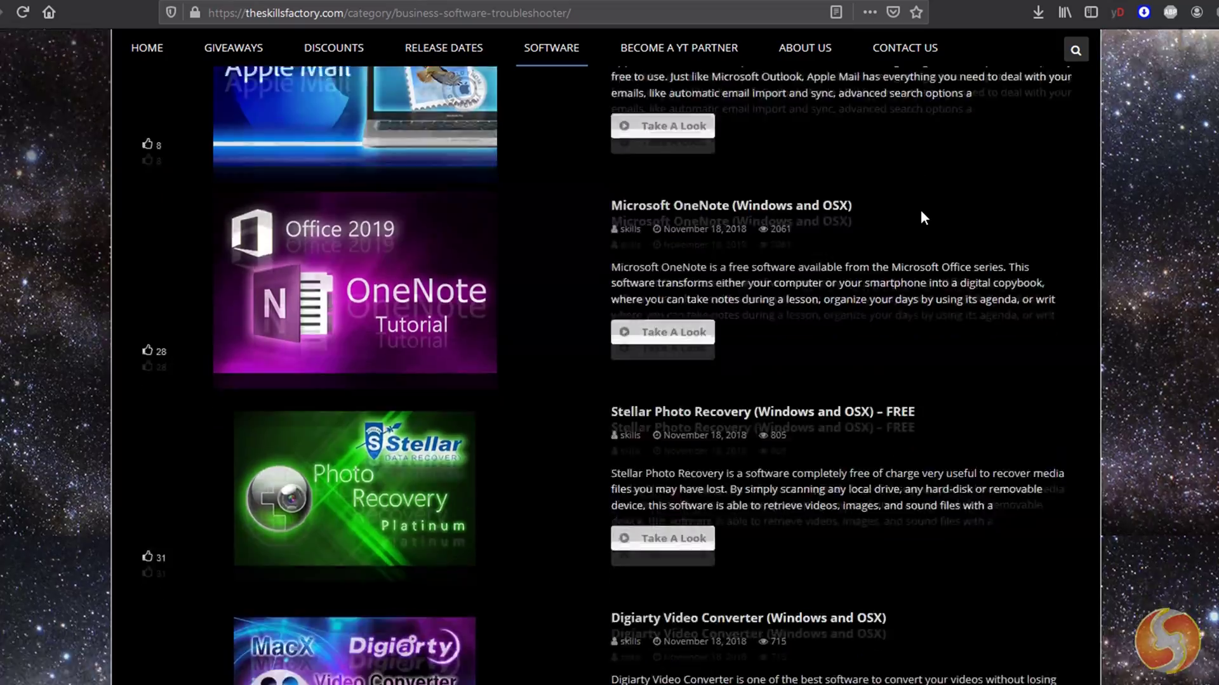
{"action": "scroll", "coordinate": [921, 211], "scroll_direction": "down", "scroll_amount": 6}
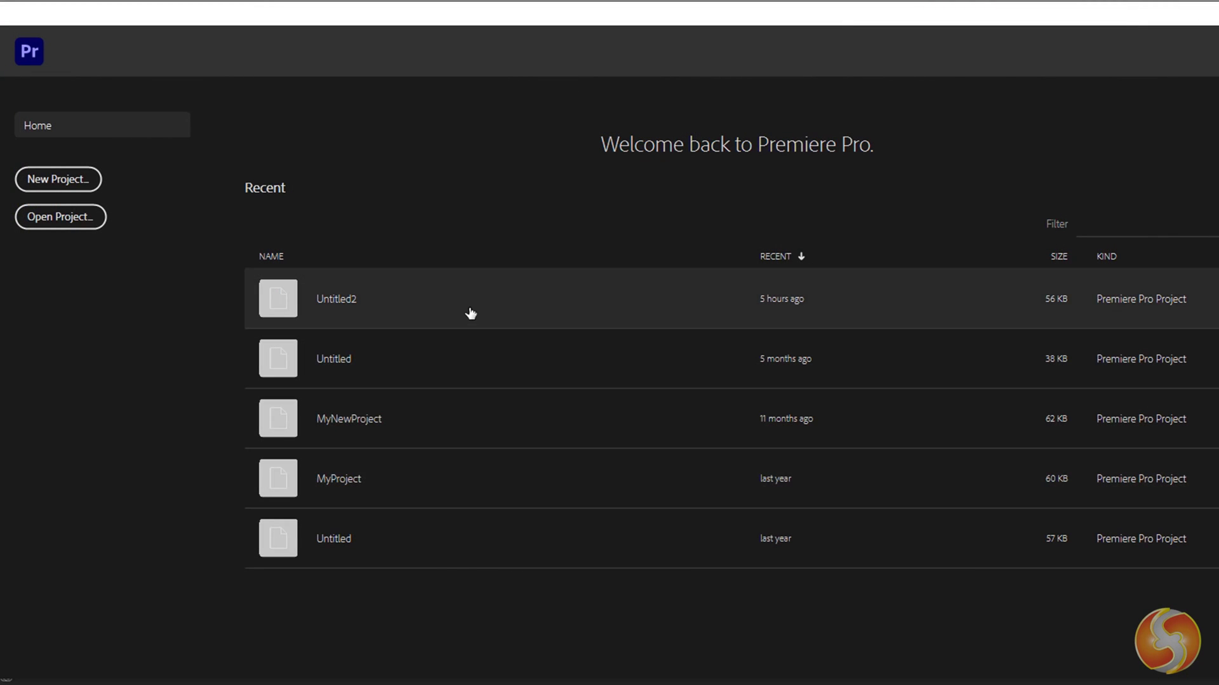
Create a new Premiere Pro project named MyProject, with Timecode as the video display format.
{"action": "left_click", "coordinate": [60, 217]}
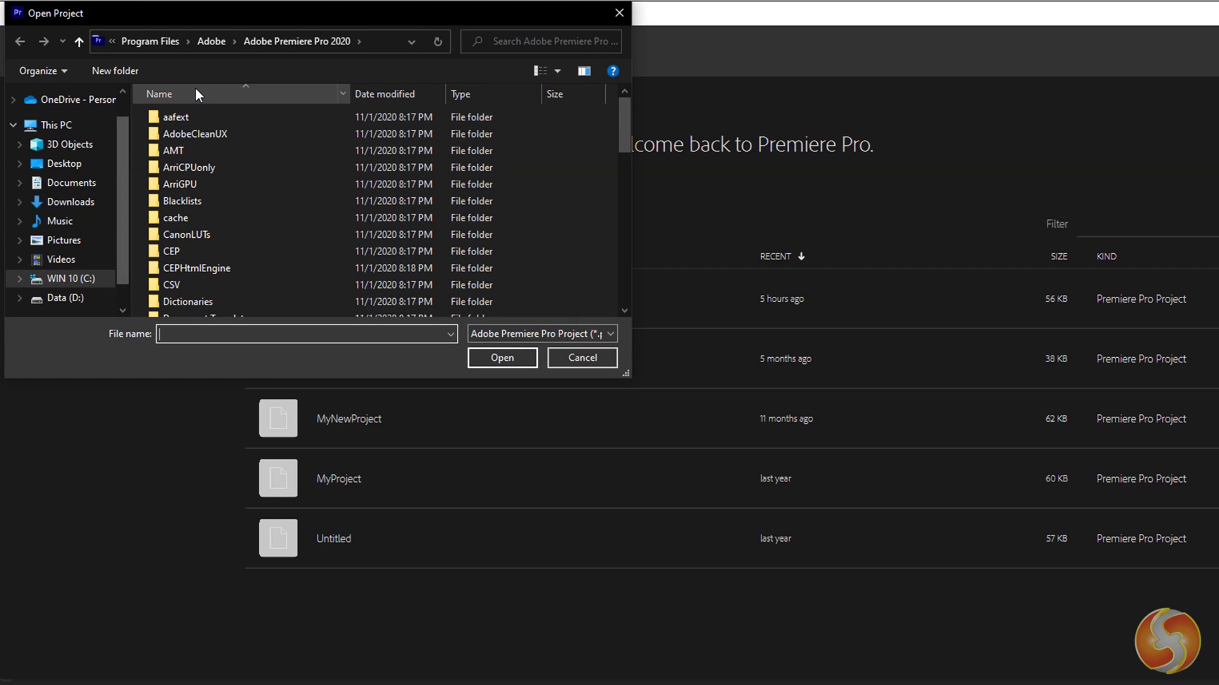
{"action": "key", "text": "Escape"}
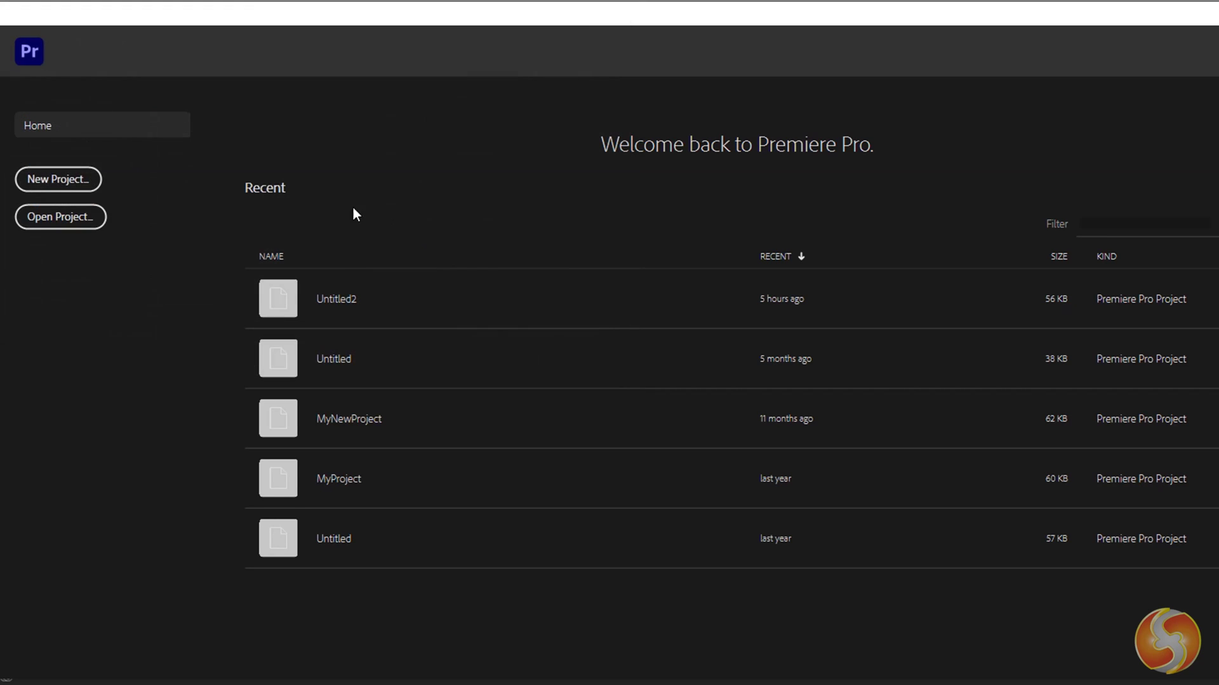
{"action": "left_click", "coordinate": [53, 180]}
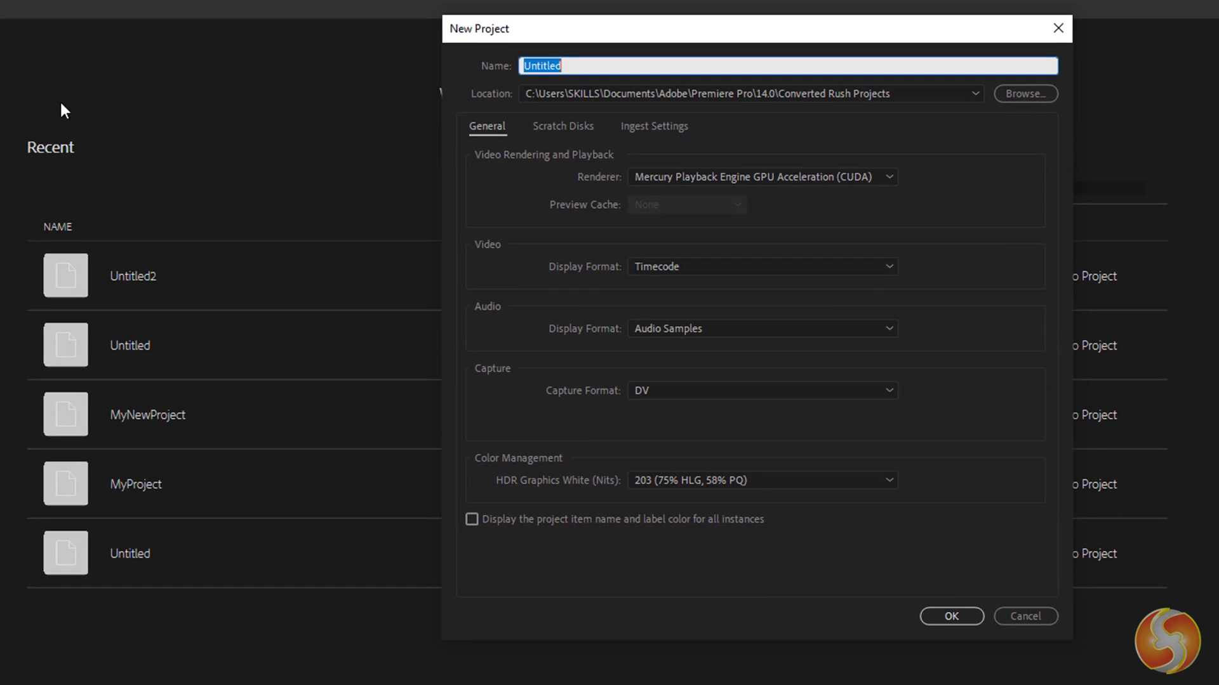
{"action": "type", "text": "MyProject"}
{"action": "left_click", "coordinate": [879, 89]}
{"action": "left_click", "coordinate": [913, 96]}
{"action": "left_click", "coordinate": [705, 268]}
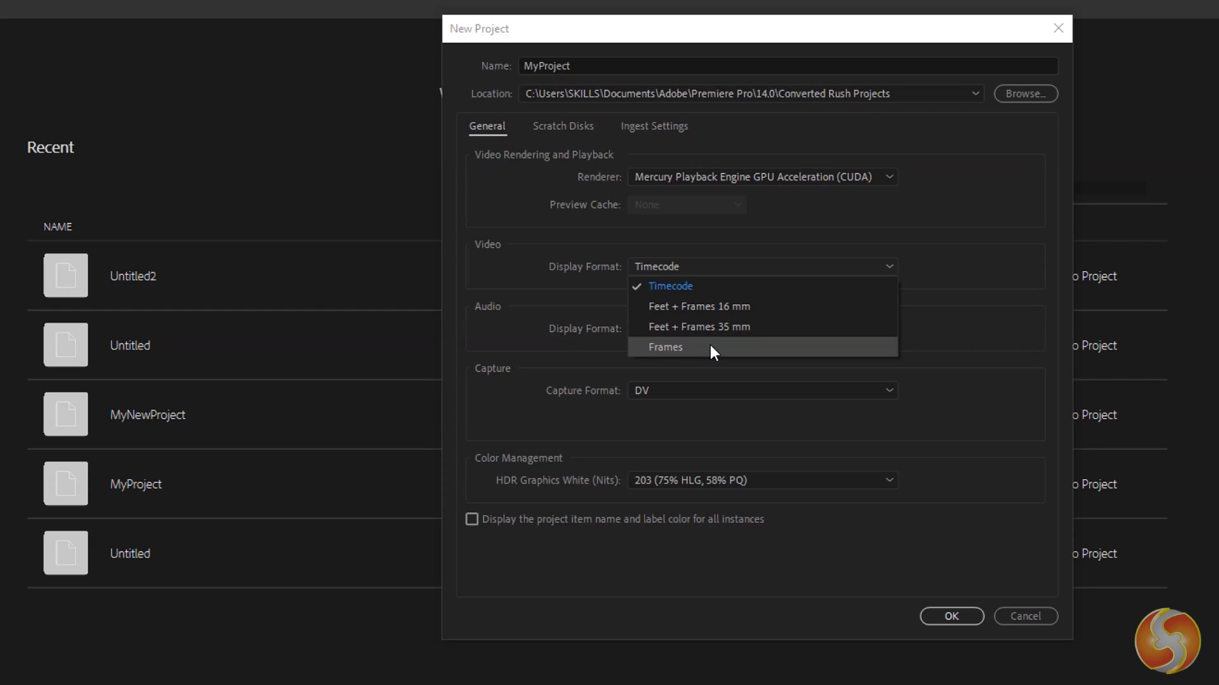
{"action": "left_click", "coordinate": [997, 347]}
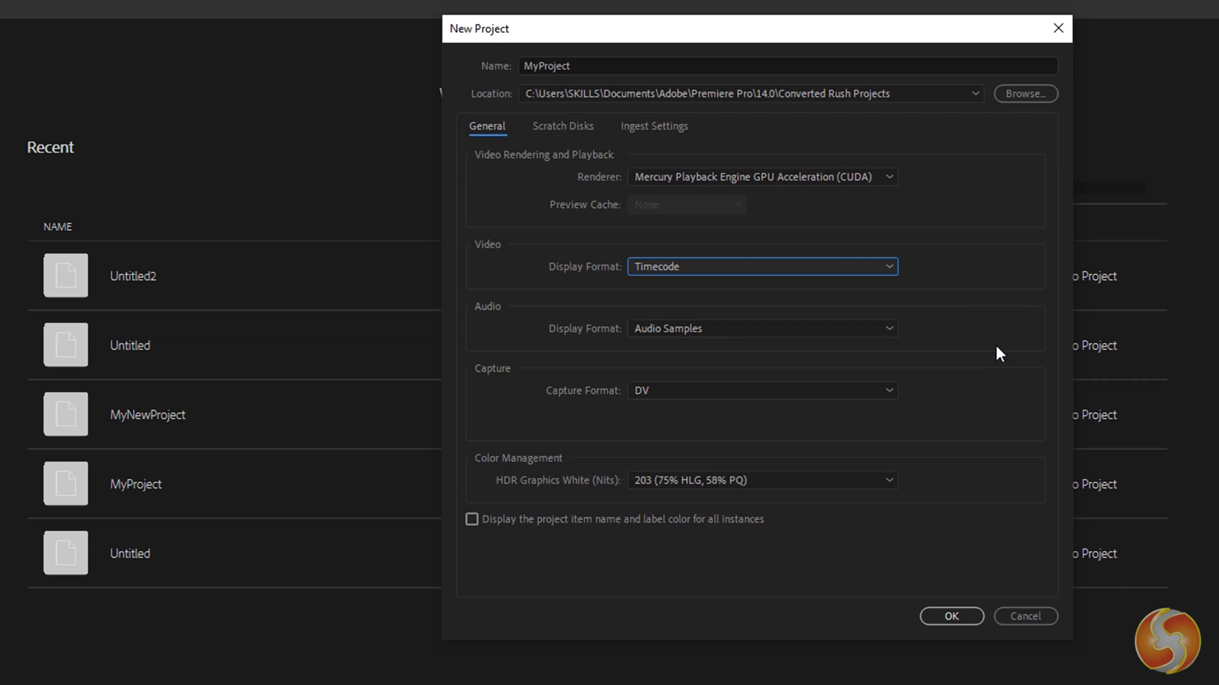
{"action": "left_click", "coordinate": [947, 613]}
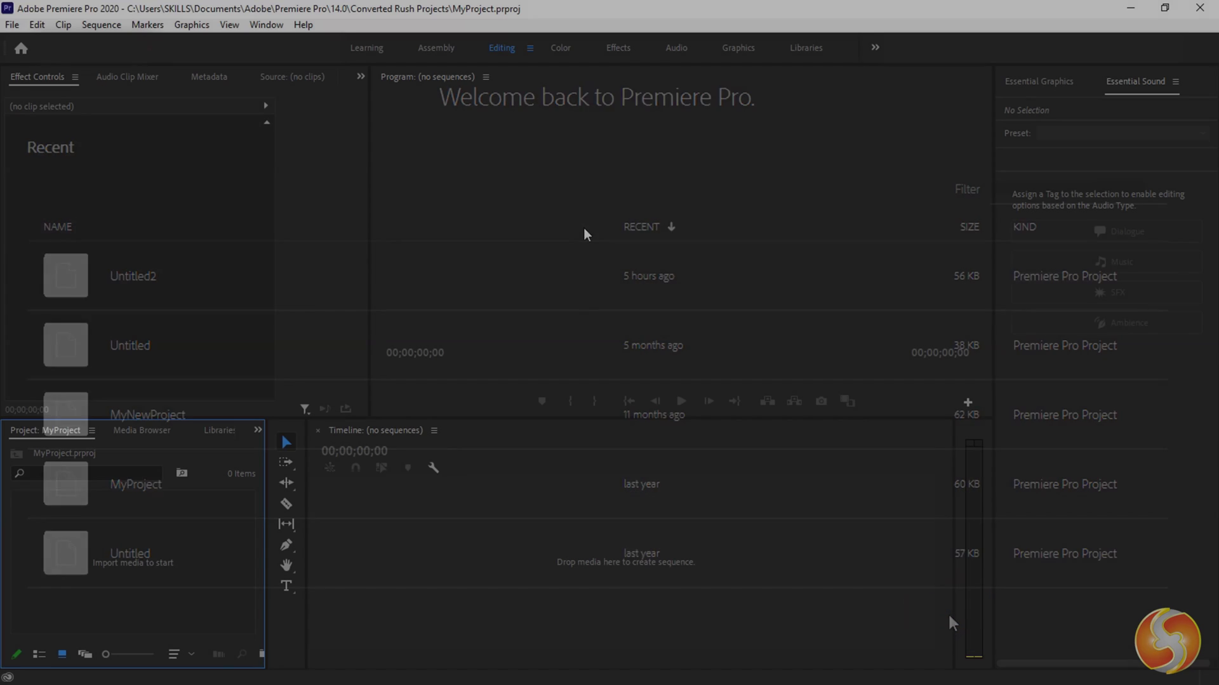
Preview other workspaces such as Learning, Assembly and Effects, ending on the Editing workspace.
{"action": "left_click", "coordinate": [778, 534]}
{"action": "left_click", "coordinate": [723, 309]}
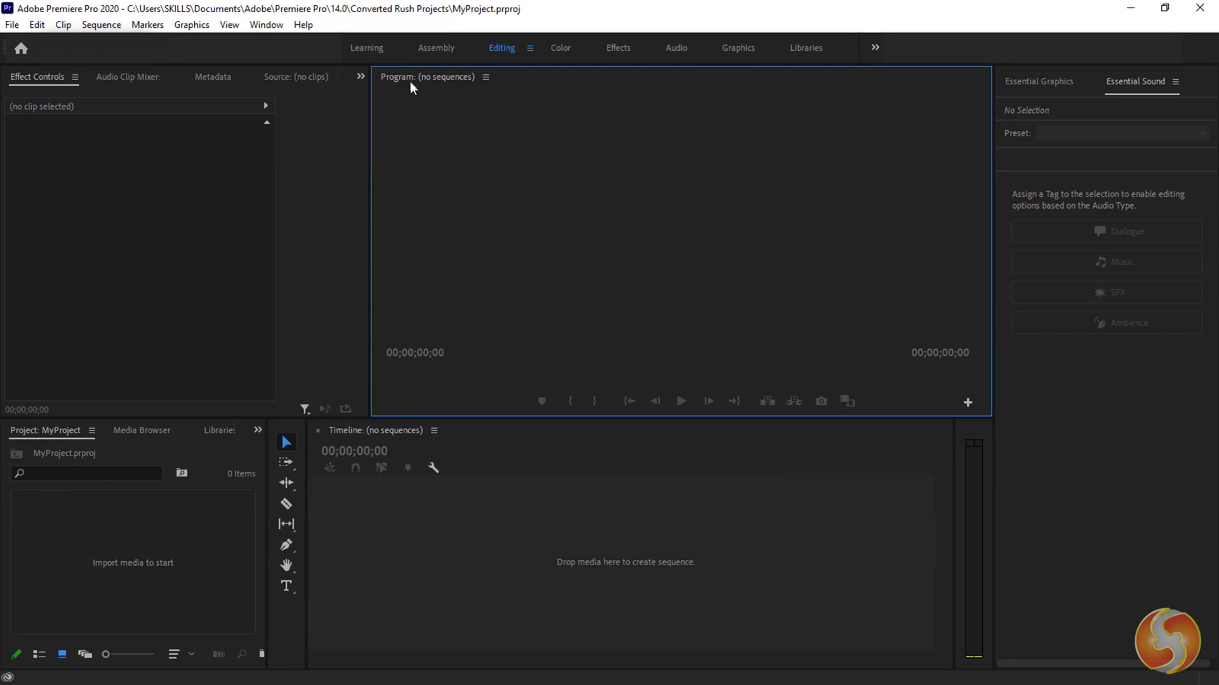
{"action": "left_click", "coordinate": [369, 47]}
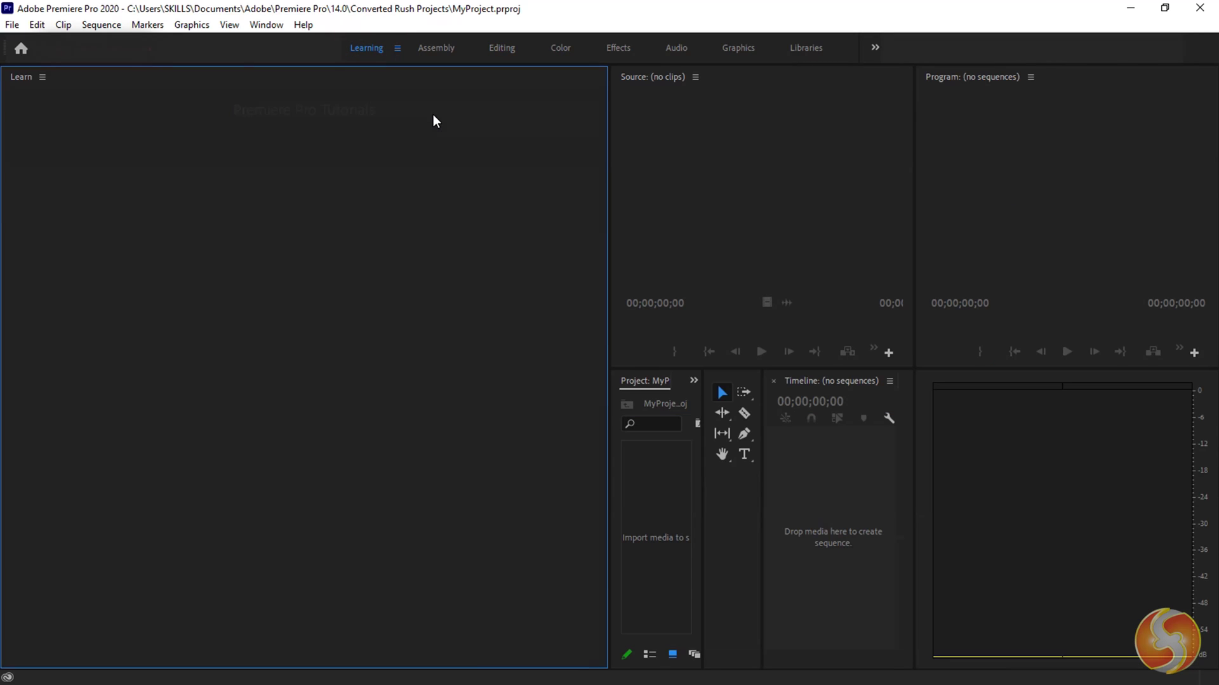
{"action": "left_click", "coordinate": [435, 48]}
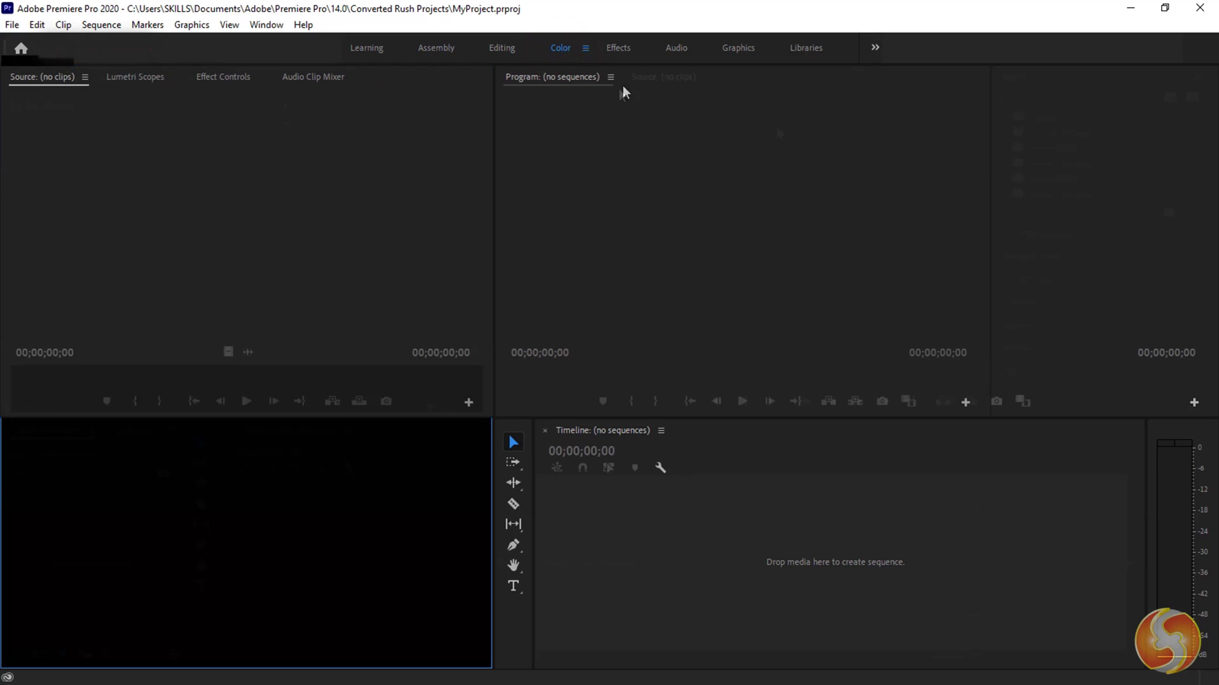
{"action": "left_click", "coordinate": [618, 47]}
{"action": "left_click", "coordinate": [501, 47]}
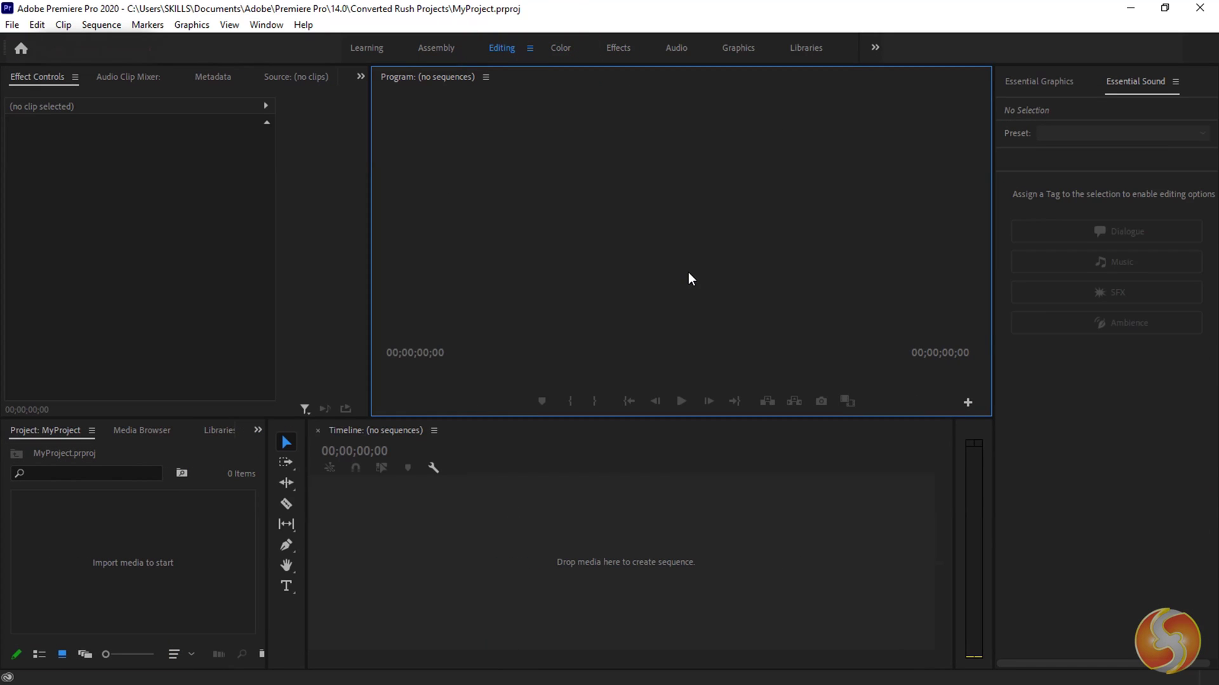
Close the Essential Sound panel and restore it to the workspace.
{"action": "left_click", "coordinate": [1175, 81]}
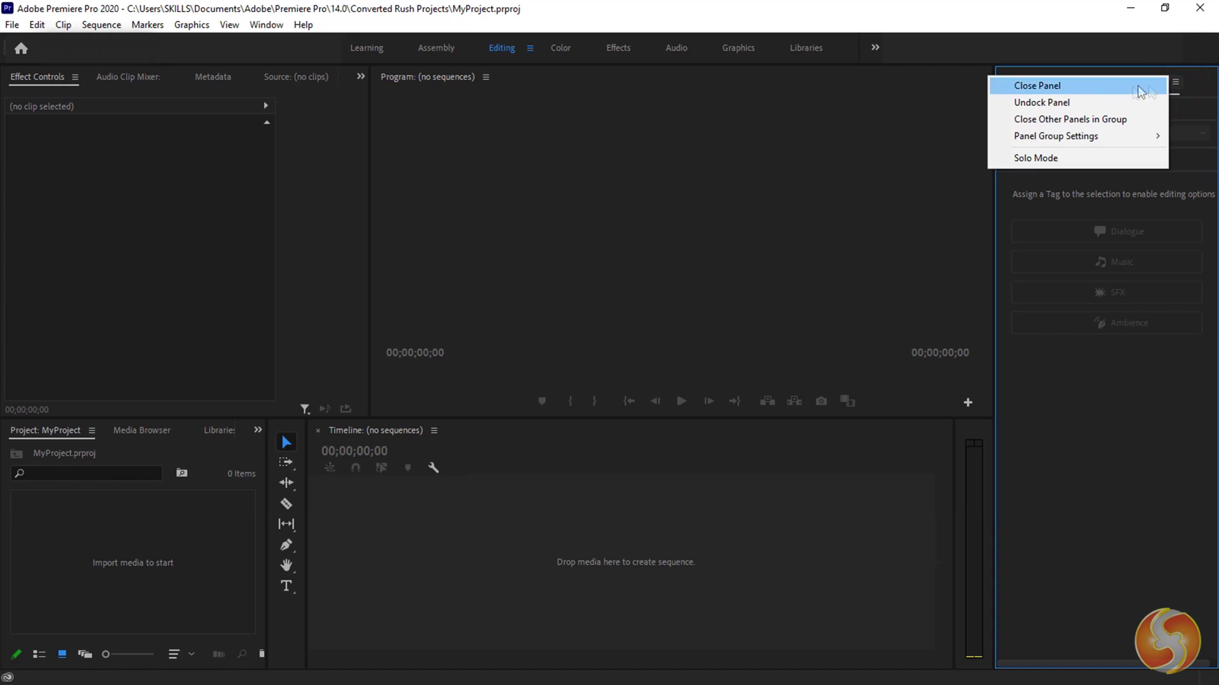
{"action": "left_click", "coordinate": [1085, 85]}
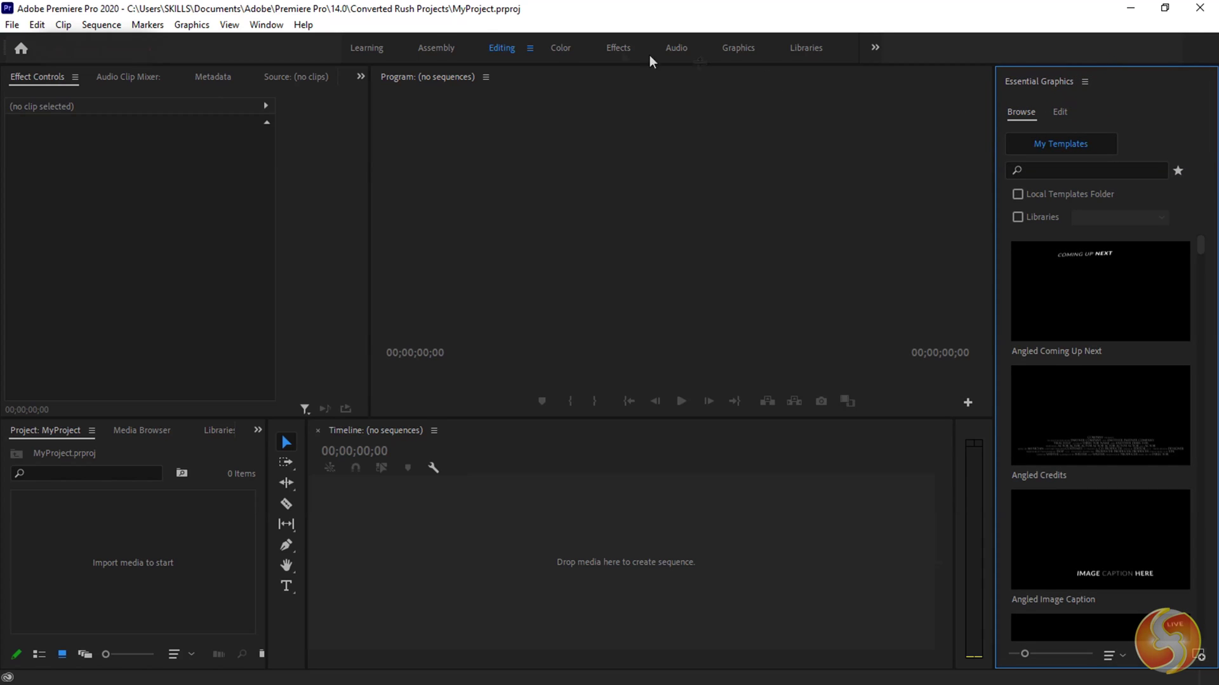
{"action": "left_click", "coordinate": [266, 24]}
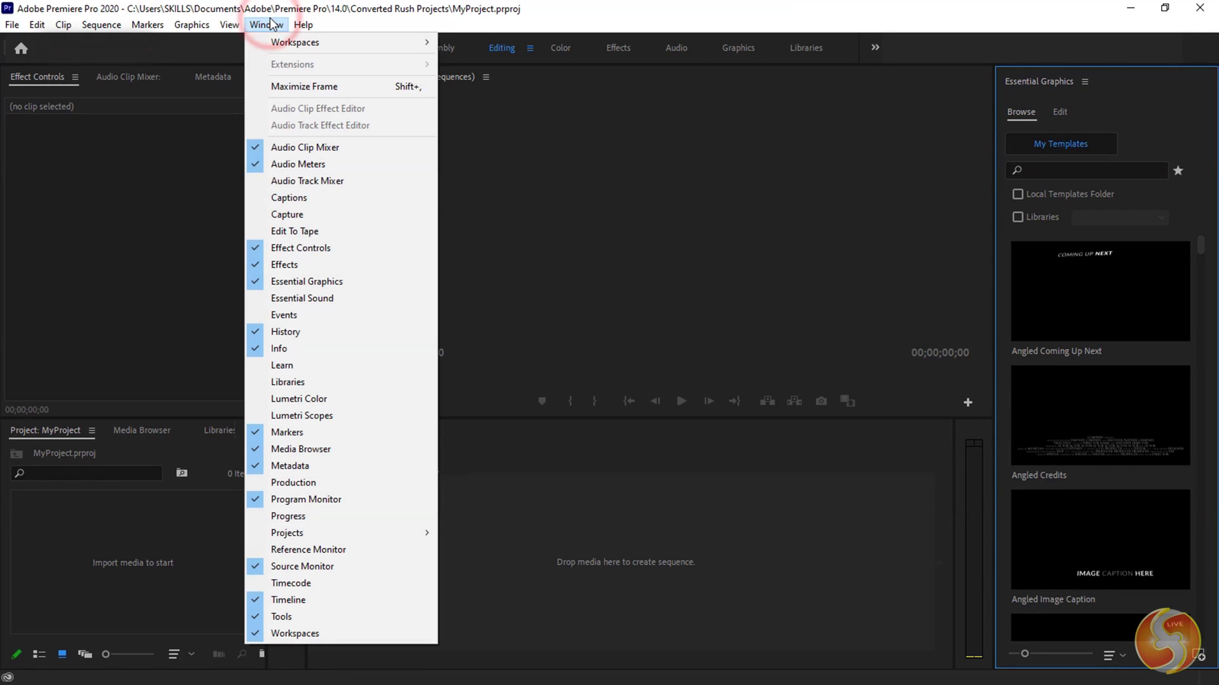
{"action": "left_click", "coordinate": [350, 299]}
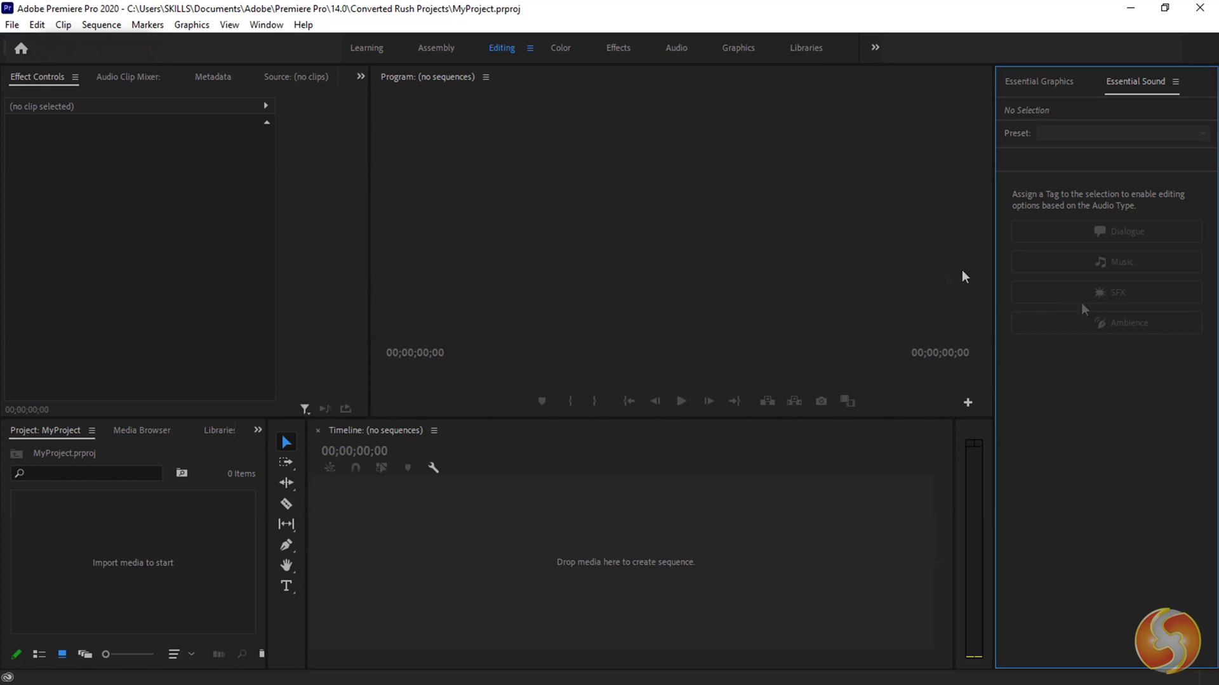
Start a new sequence and choose the HDV 1080p25 preset from the HDV group.
{"action": "left_click", "coordinate": [481, 447]}
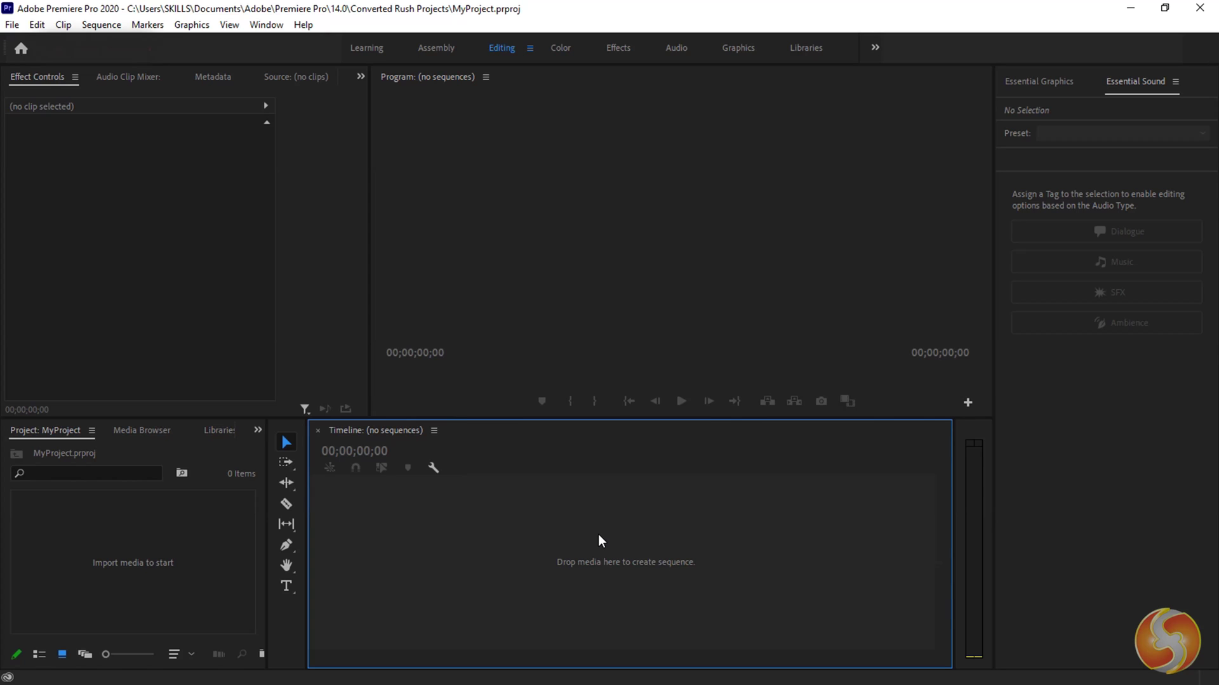
{"action": "key", "text": "ctrl+n"}
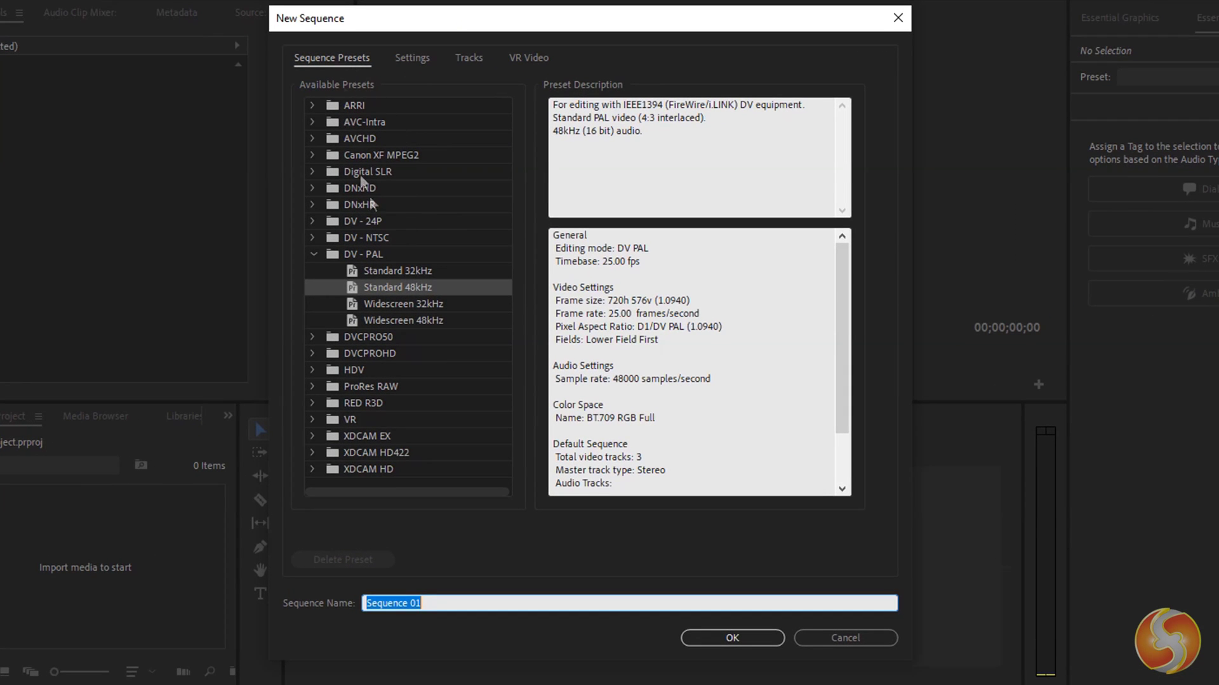
{"action": "left_click", "coordinate": [393, 320]}
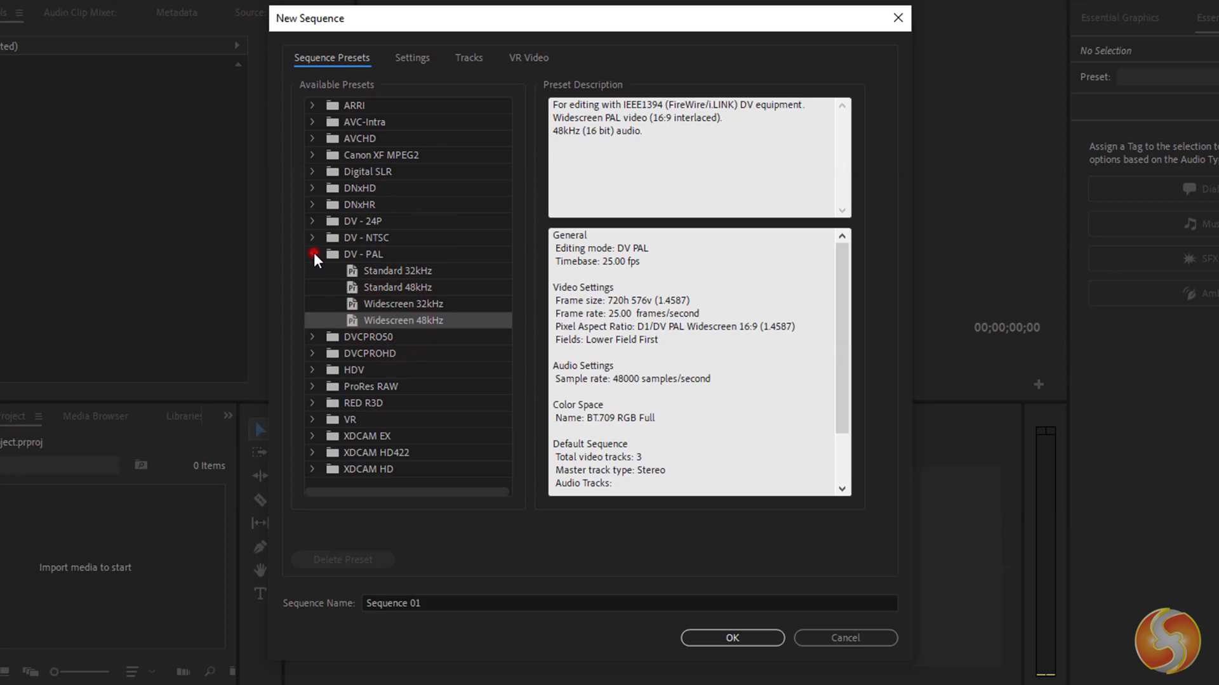
{"action": "left_click", "coordinate": [314, 254]}
{"action": "left_click", "coordinate": [314, 304]}
{"action": "left_click", "coordinate": [404, 320]}
{"action": "left_click", "coordinate": [399, 337]}
{"action": "left_click", "coordinate": [393, 353]}
{"action": "left_click", "coordinate": [399, 371]}
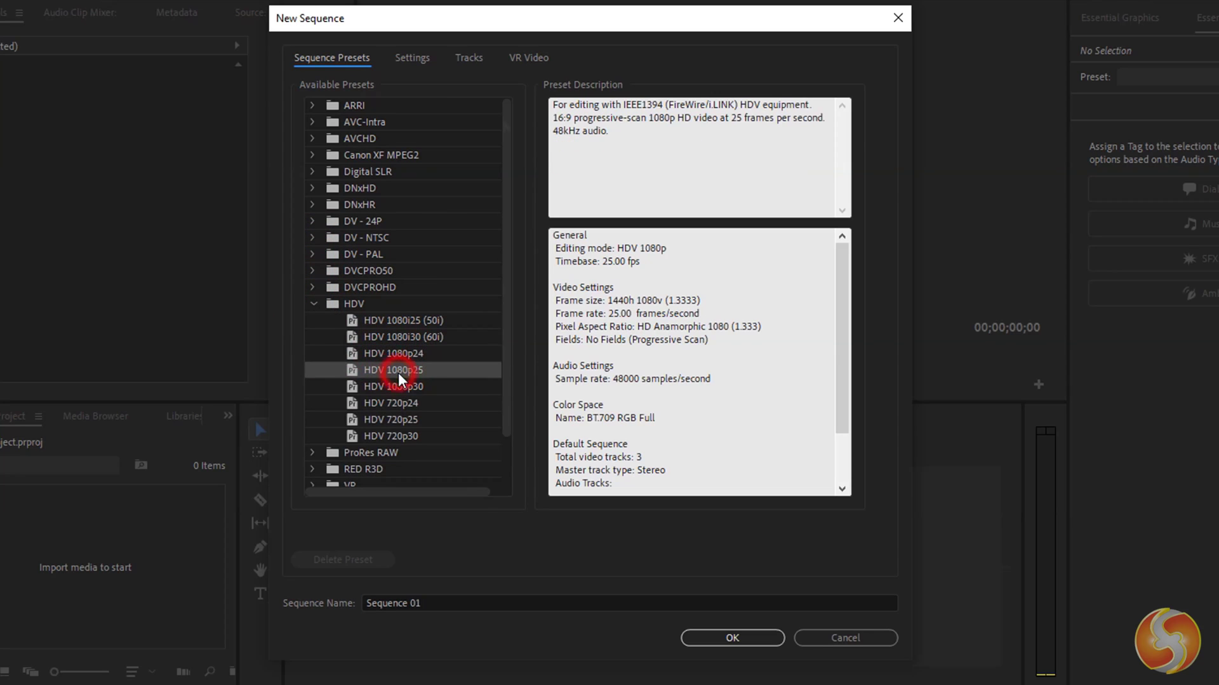
Set the new sequence's editing mode to Custom.
{"action": "left_click", "coordinate": [411, 58]}
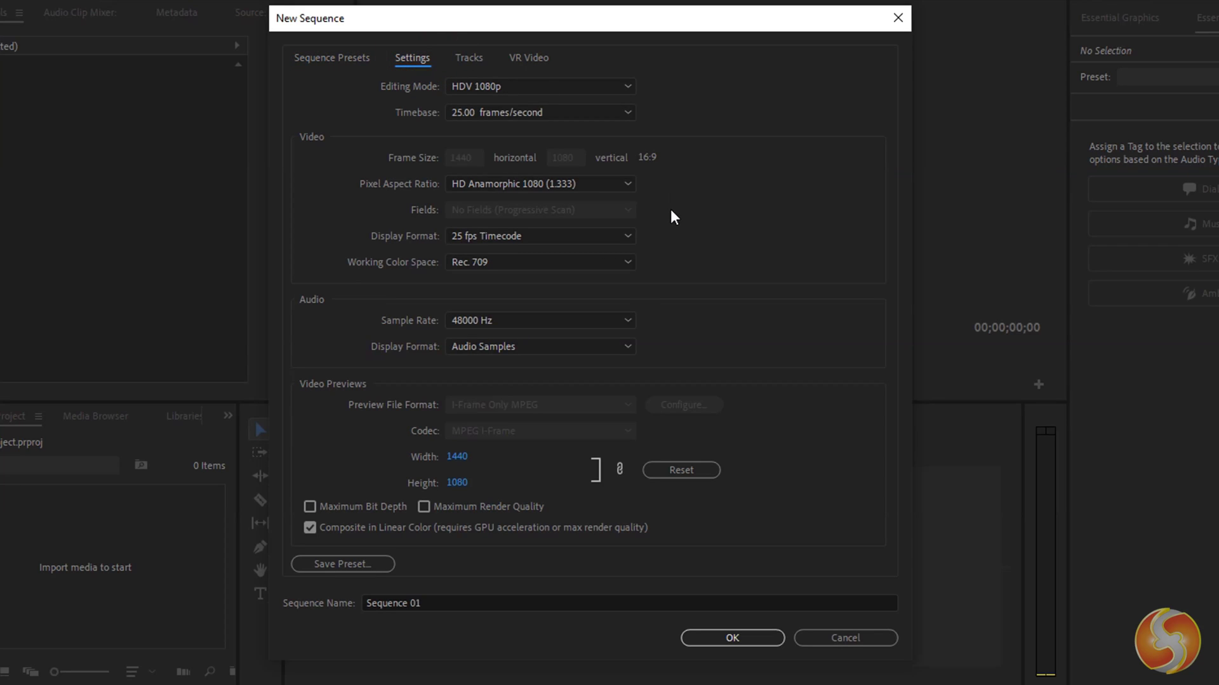
{"action": "left_click", "coordinate": [633, 86]}
{"action": "left_click_drag", "start_coordinate": [633, 505], "coordinate": [646, 189]}
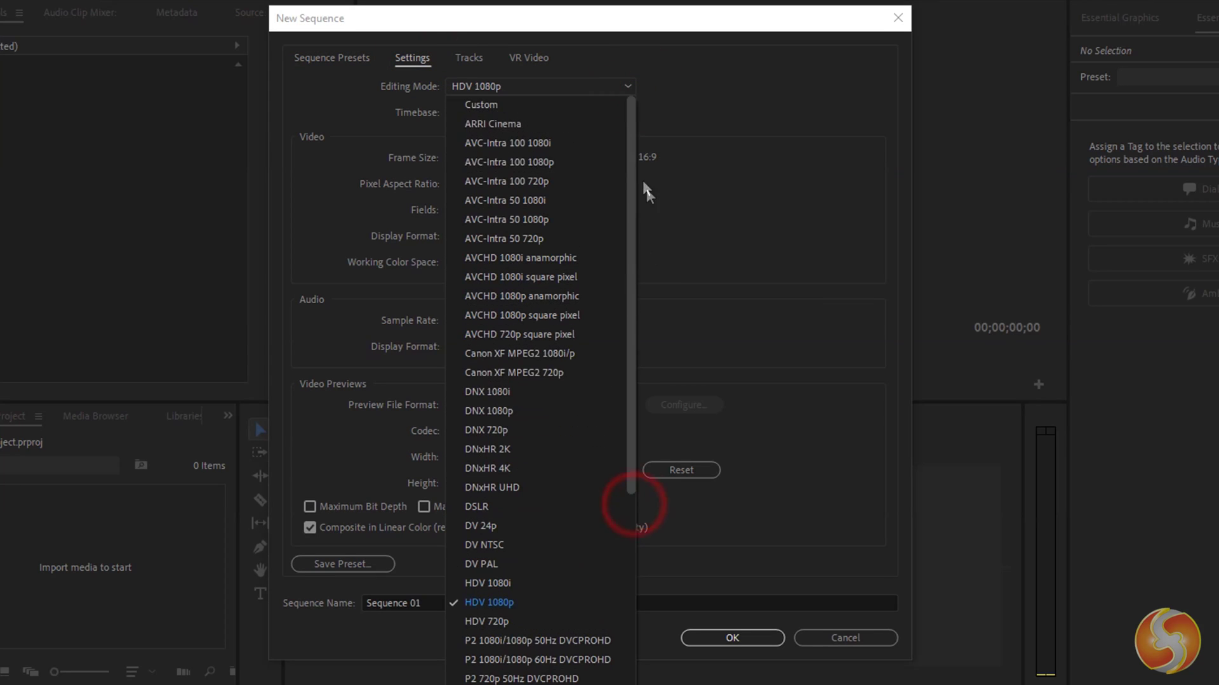
{"action": "left_click", "coordinate": [497, 107]}
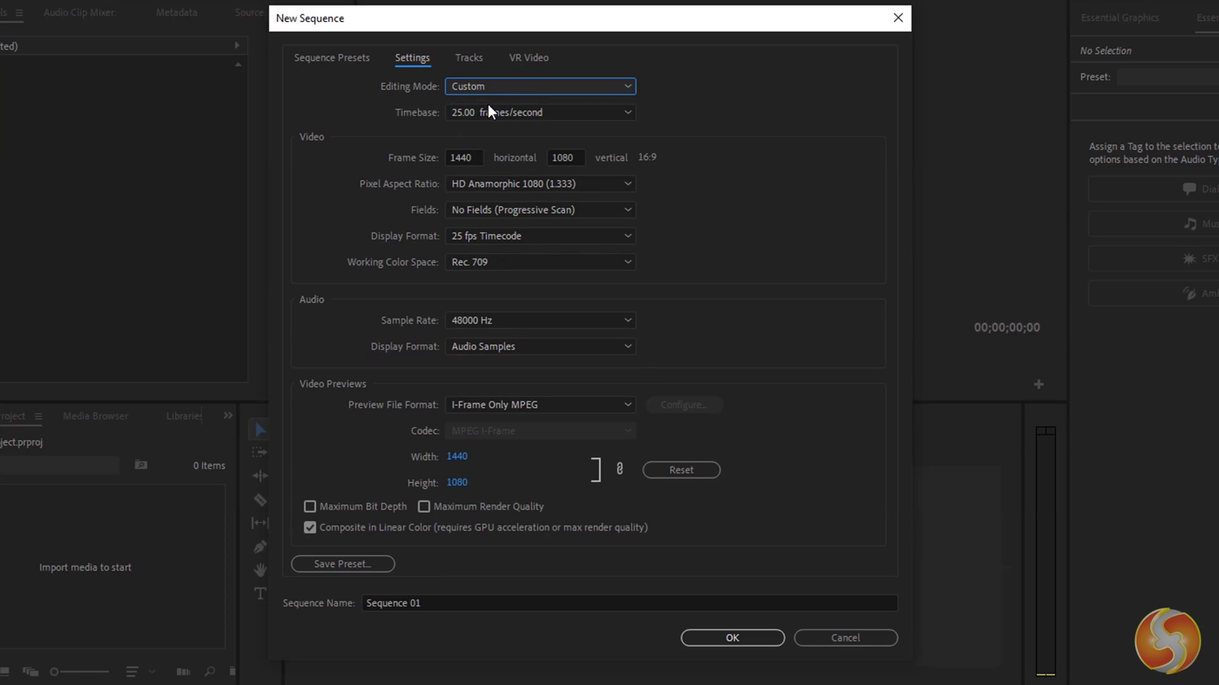
Use a 25.00 frames/second timebase and a 48000 Hz audio sample rate, and create the sequence as Sequence 01.
{"action": "left_click", "coordinate": [602, 118]}
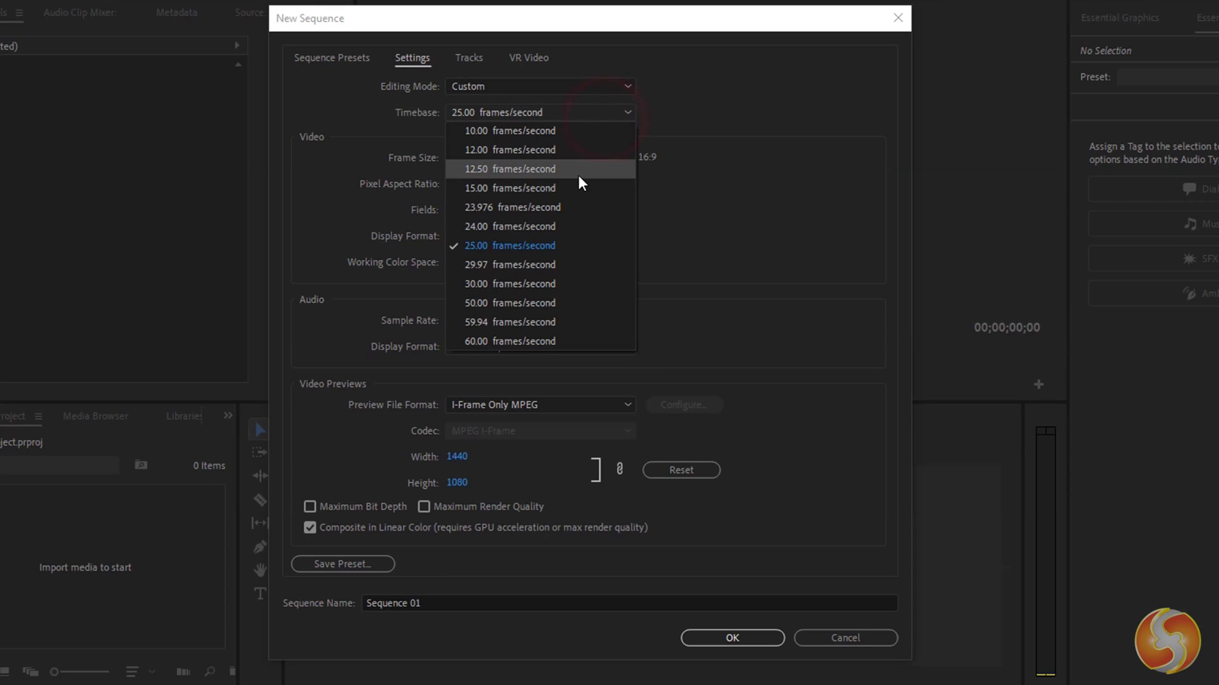
{"action": "left_click", "coordinate": [682, 231]}
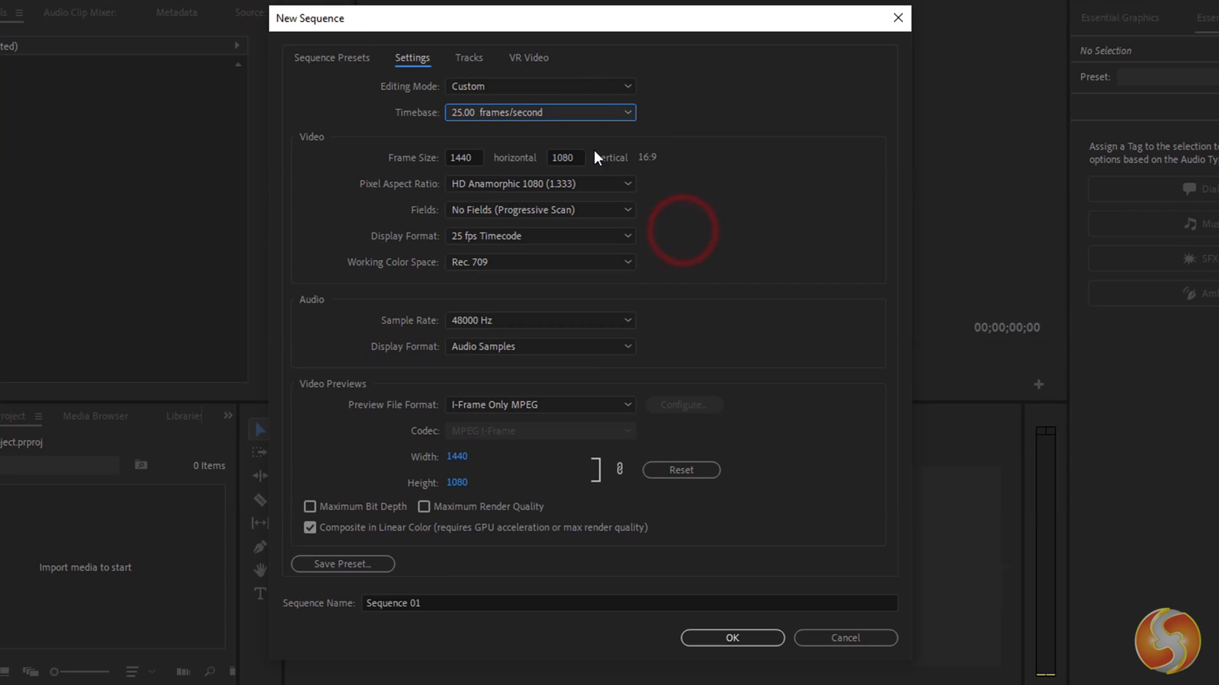
{"action": "left_click", "coordinate": [567, 157]}
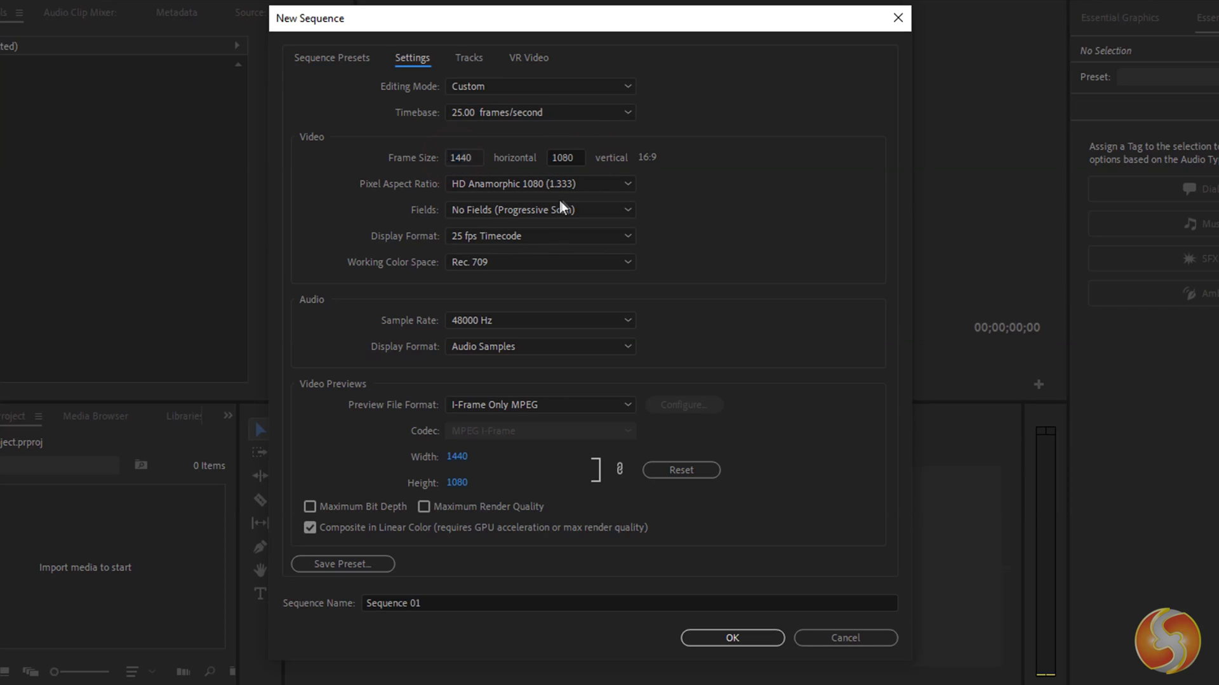
{"action": "left_click", "coordinate": [617, 320]}
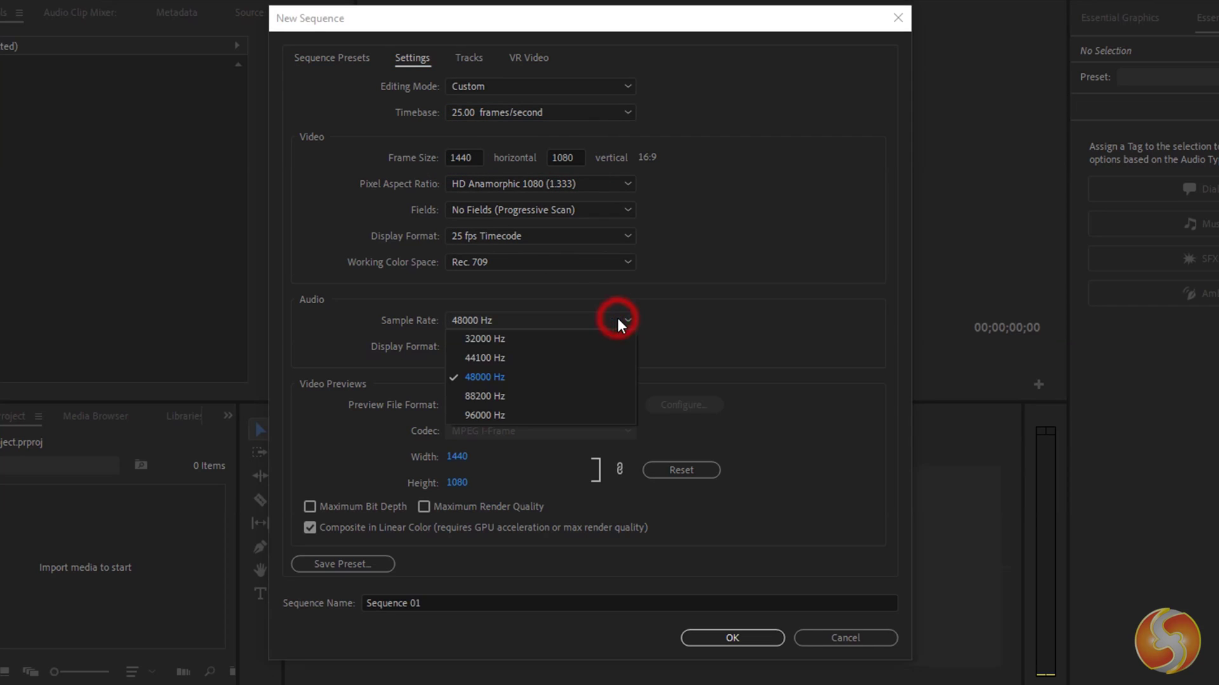
{"action": "left_click", "coordinate": [520, 379]}
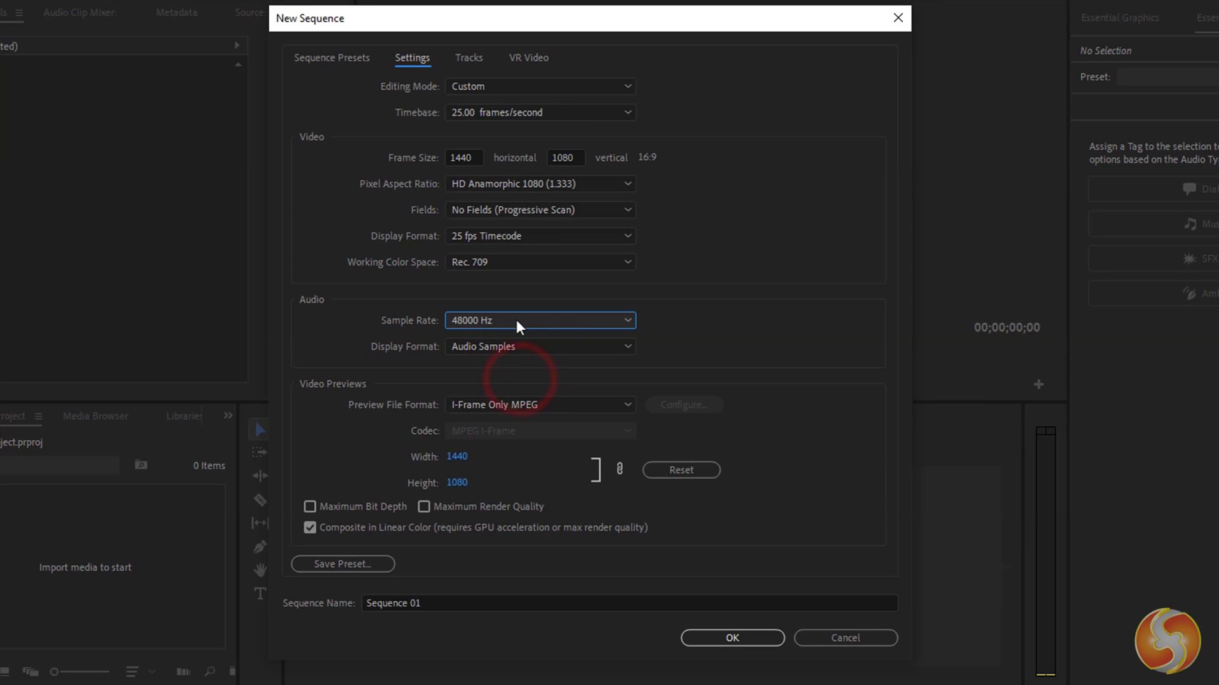
{"action": "left_click", "coordinate": [732, 639]}
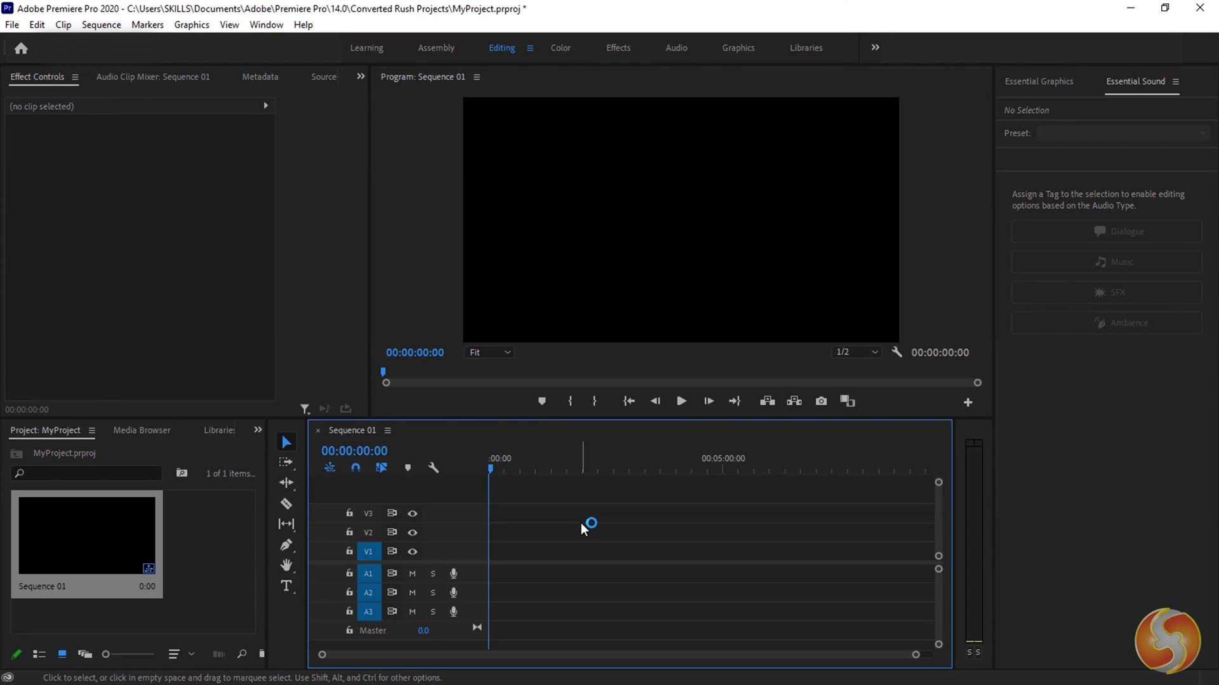
Add media from the Premiere(1) folder to the timeline, placing VID_20200605_122006.mp4 on V1 after the second audio clip.
{"action": "left_click_drag", "start_coordinate": [203, 314], "coordinate": [635, 550]}
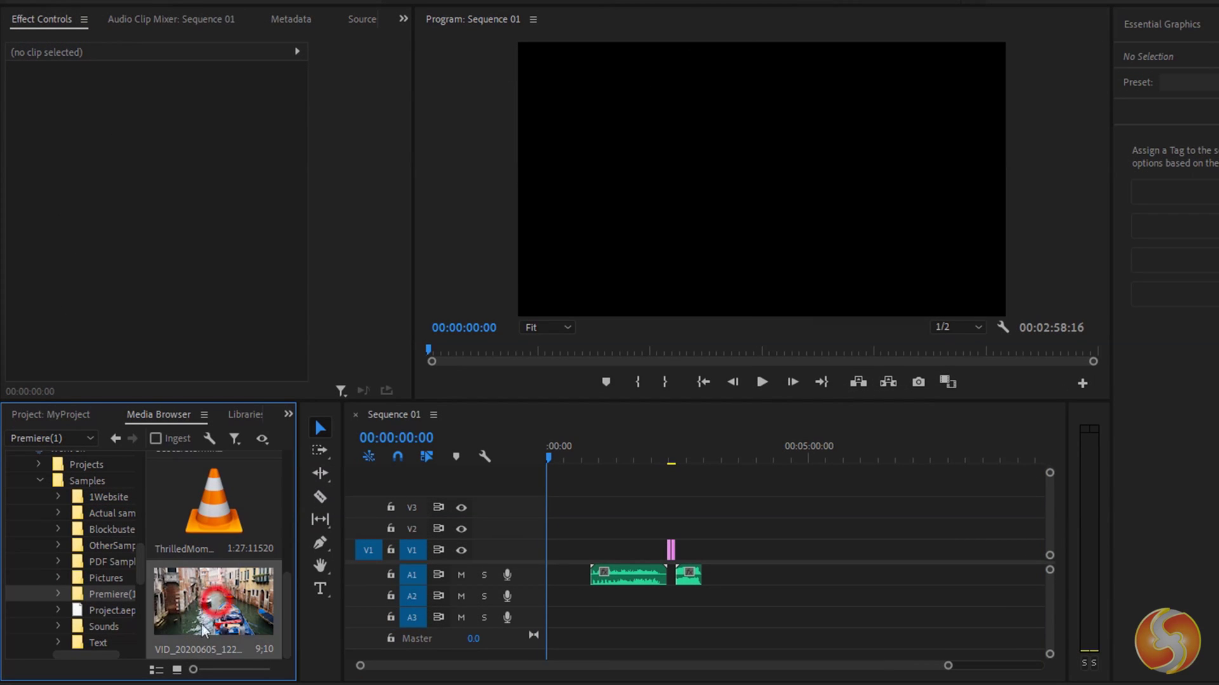
{"action": "left_click_drag", "start_coordinate": [237, 625], "coordinate": [708, 590]}
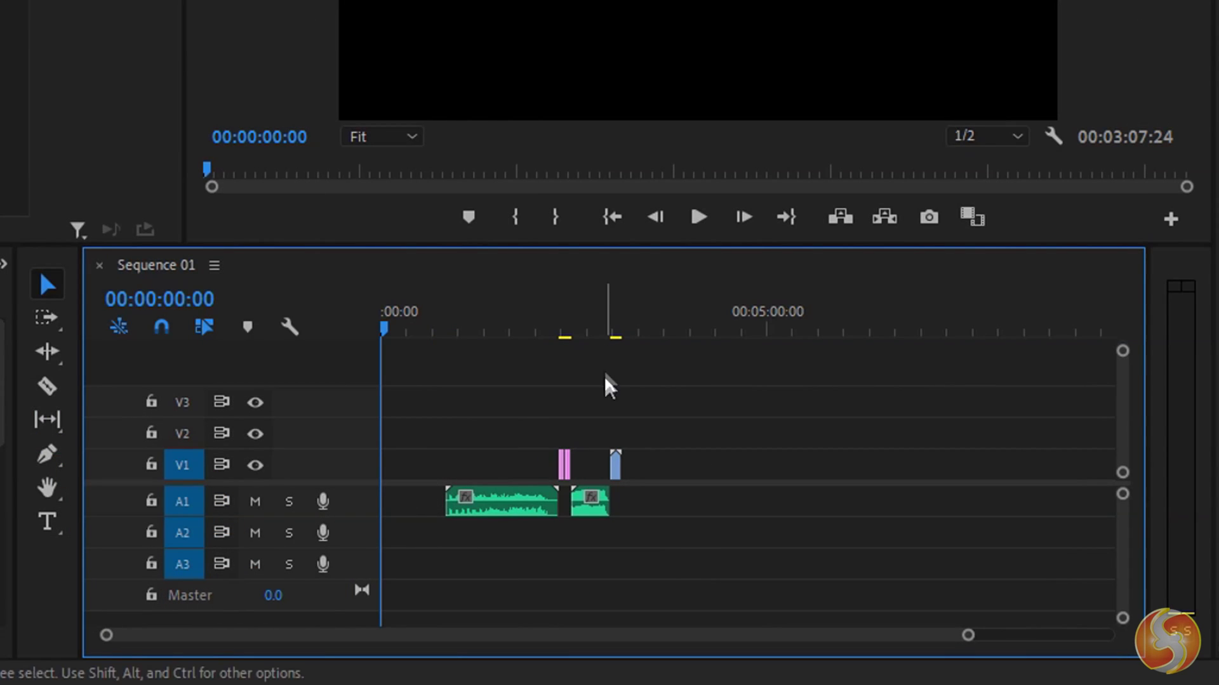
Place the playhead at 00:02:51:18 and examine how the image, video and audio clips are arranged along the timeline tracks.
{"action": "left_click", "coordinate": [602, 325]}
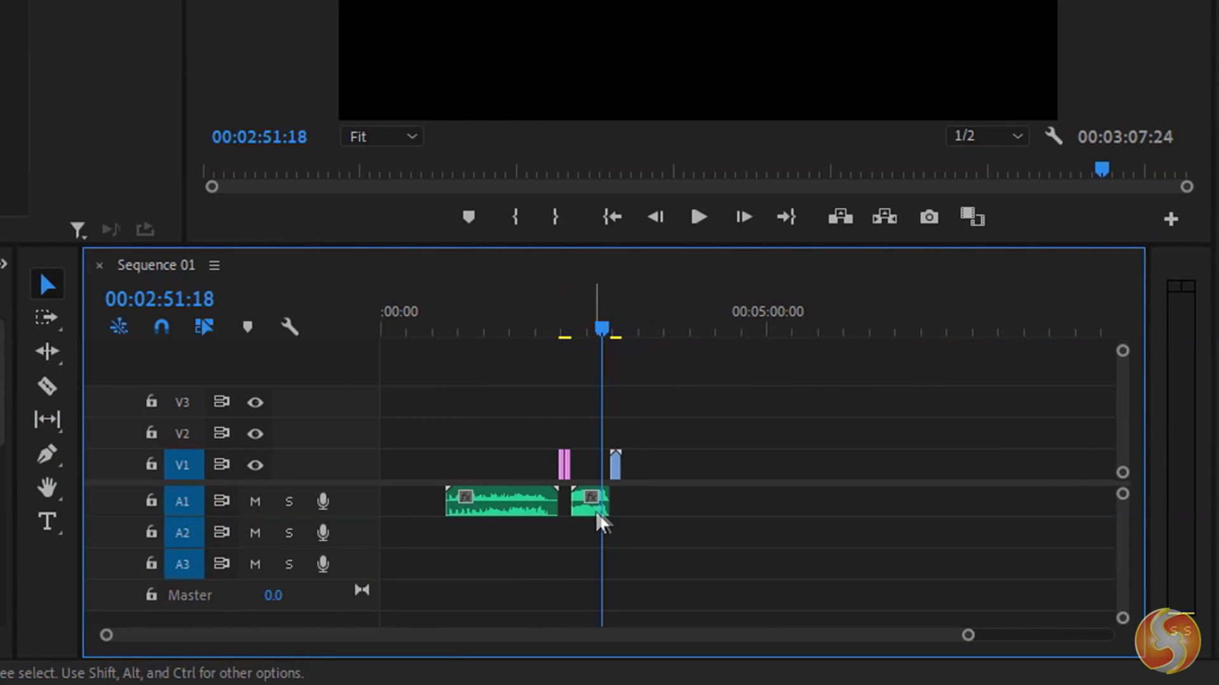
{"action": "left_click", "coordinate": [631, 511]}
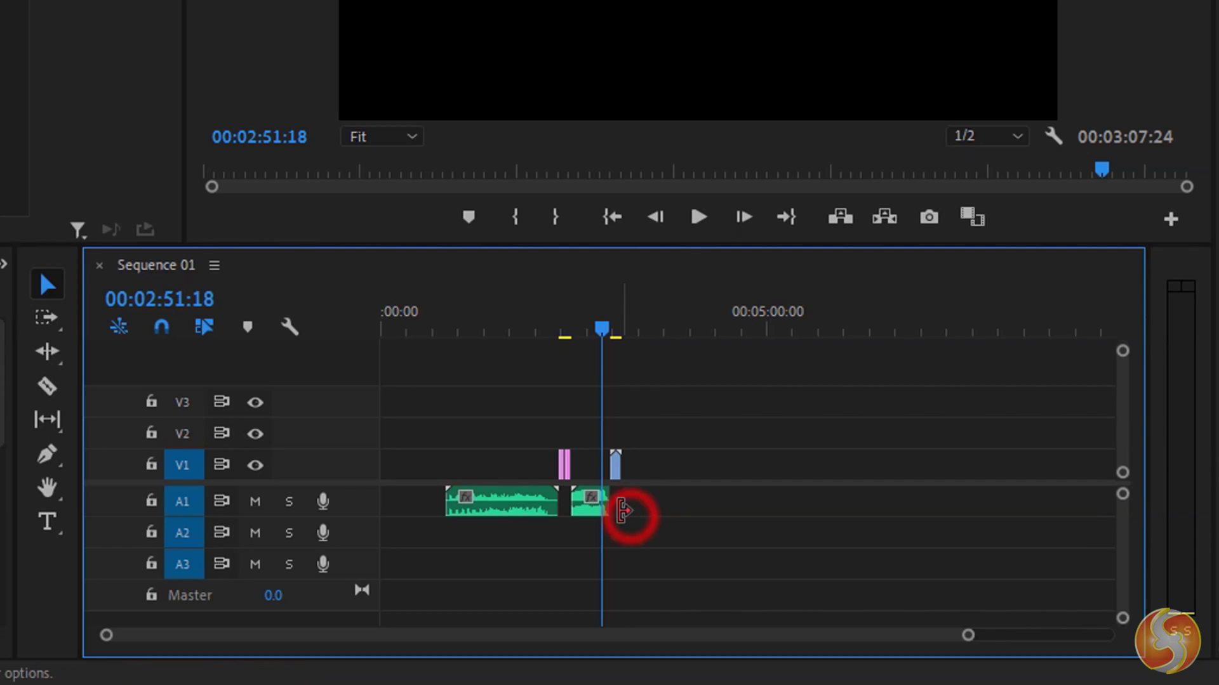
{"action": "scroll", "coordinate": [593, 508], "scroll_direction": "right", "scroll_amount": 3}
{"action": "scroll", "coordinate": [599, 509], "scroll_direction": "right", "scroll_amount": 1}
{"action": "scroll", "coordinate": [593, 508], "scroll_direction": "left", "scroll_amount": 5}
{"action": "scroll", "coordinate": [593, 524], "scroll_direction": "up", "scroll_amount": 5}
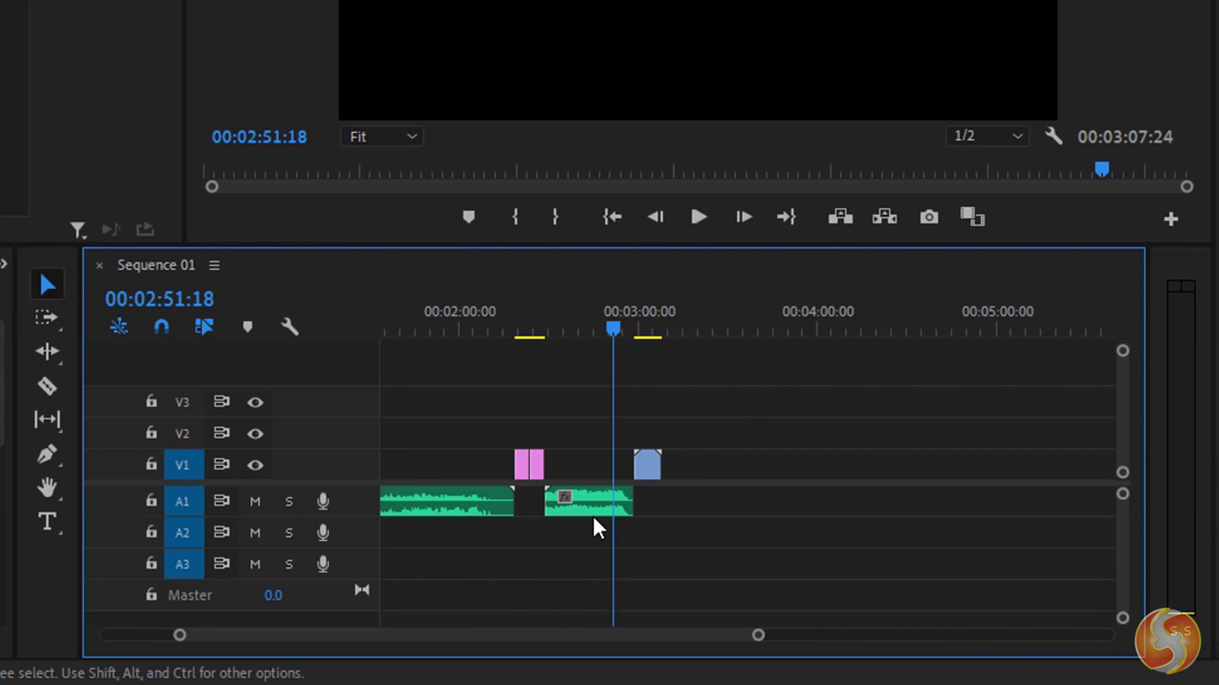
{"action": "scroll", "coordinate": [703, 550], "scroll_direction": "up", "scroll_amount": 3}
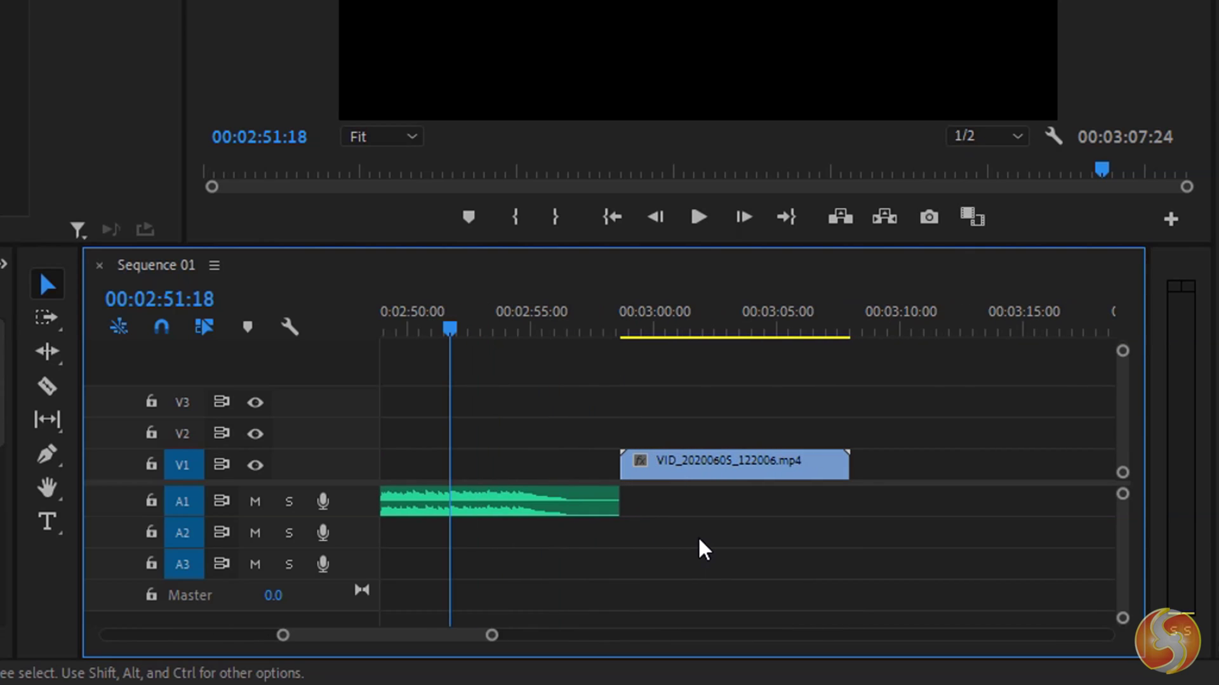
{"action": "scroll", "coordinate": [674, 541], "scroll_direction": "left", "scroll_amount": 8}
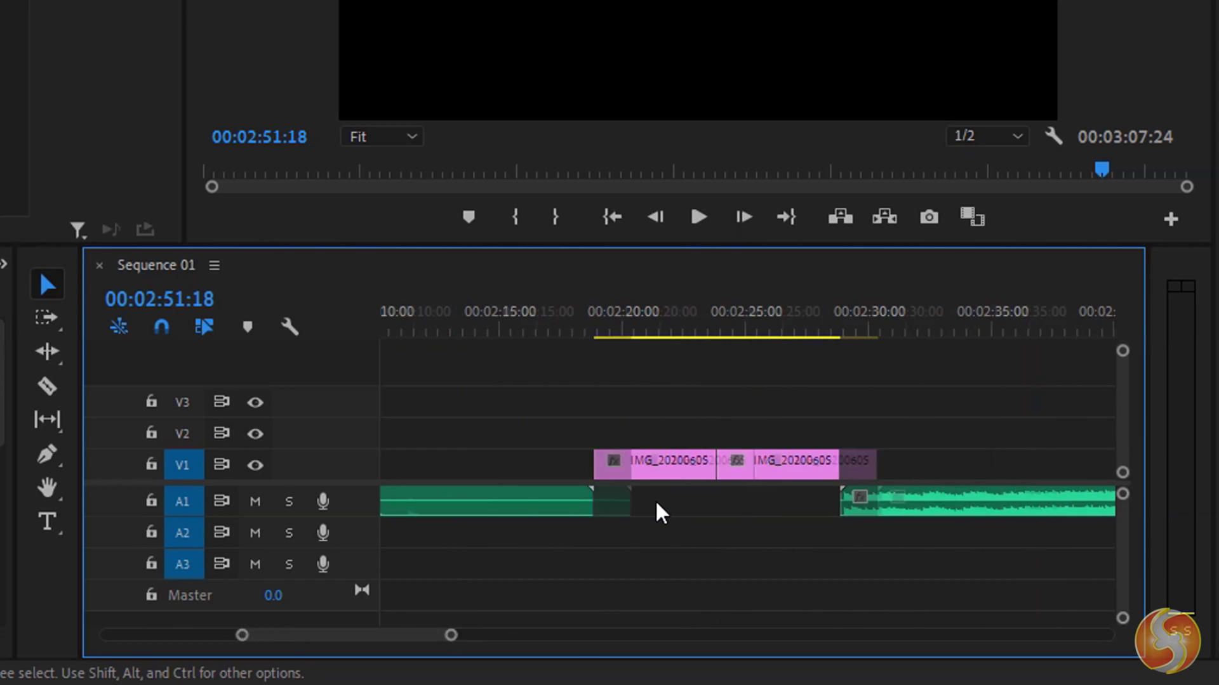
{"action": "scroll", "coordinate": [770, 551], "scroll_direction": "down", "scroll_amount": 6}
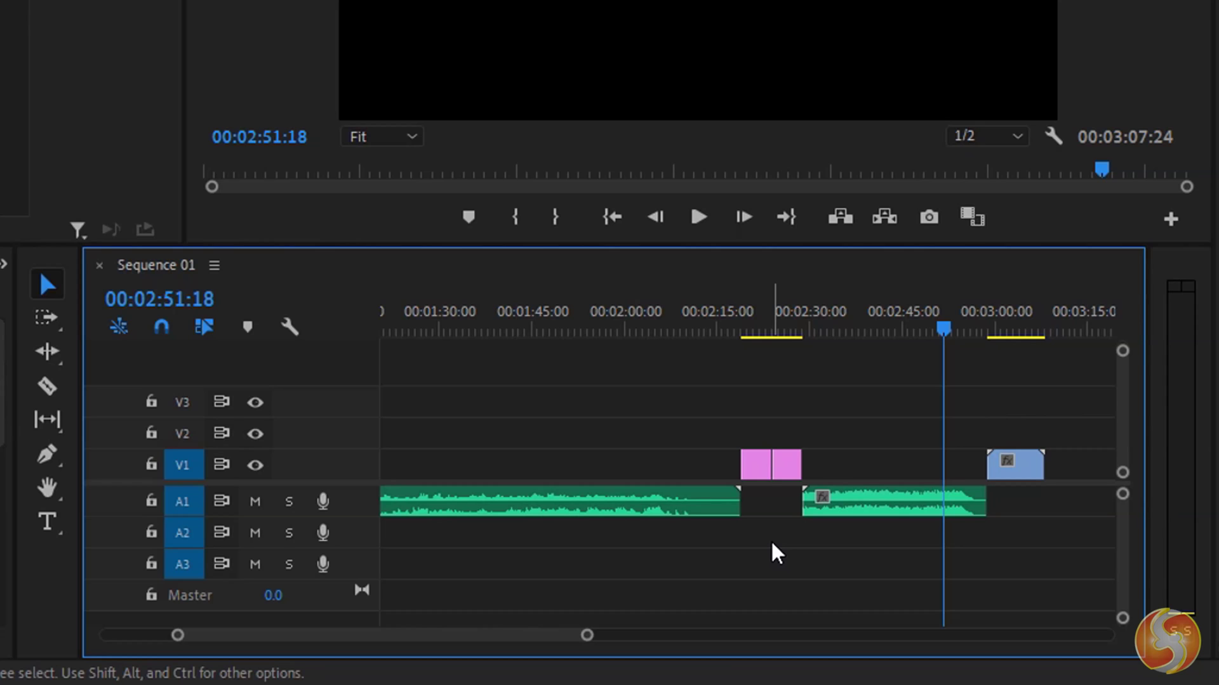
{"action": "left_click", "coordinate": [645, 462]}
{"action": "left_click", "coordinate": [911, 483]}
{"action": "left_click", "coordinate": [833, 470]}
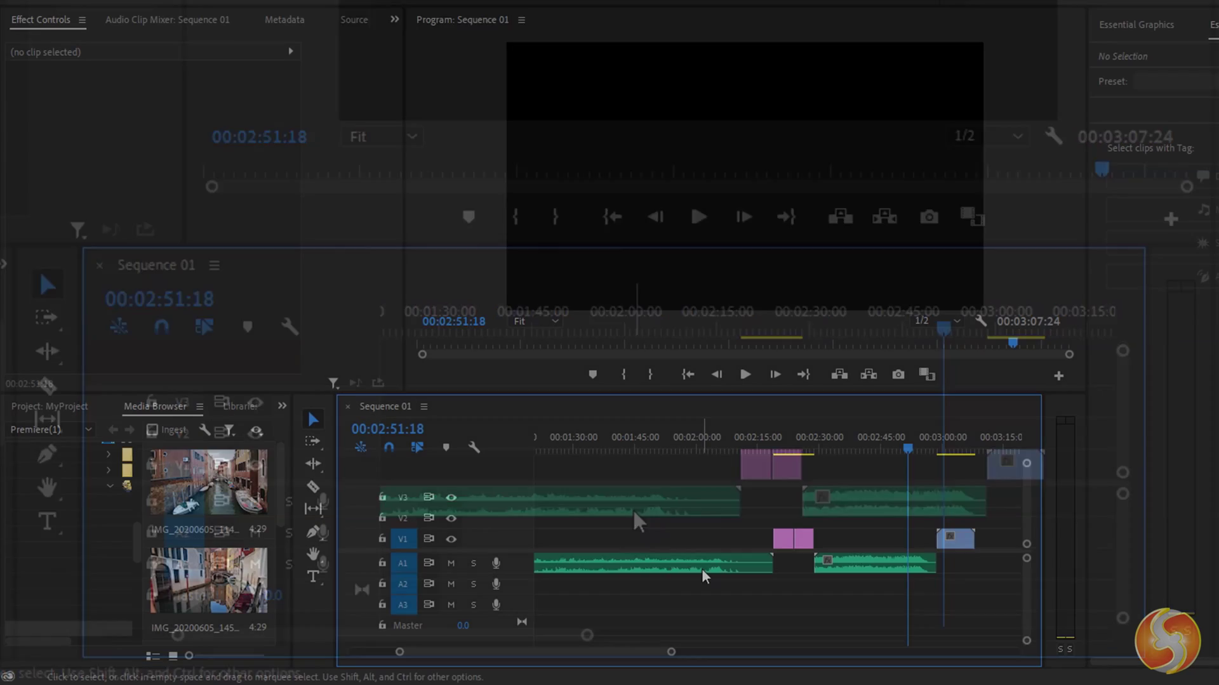
Open the project's boat video in the Source Monitor, play it, and view its audio waveform before returning to the video view.
{"action": "left_click", "coordinate": [55, 409]}
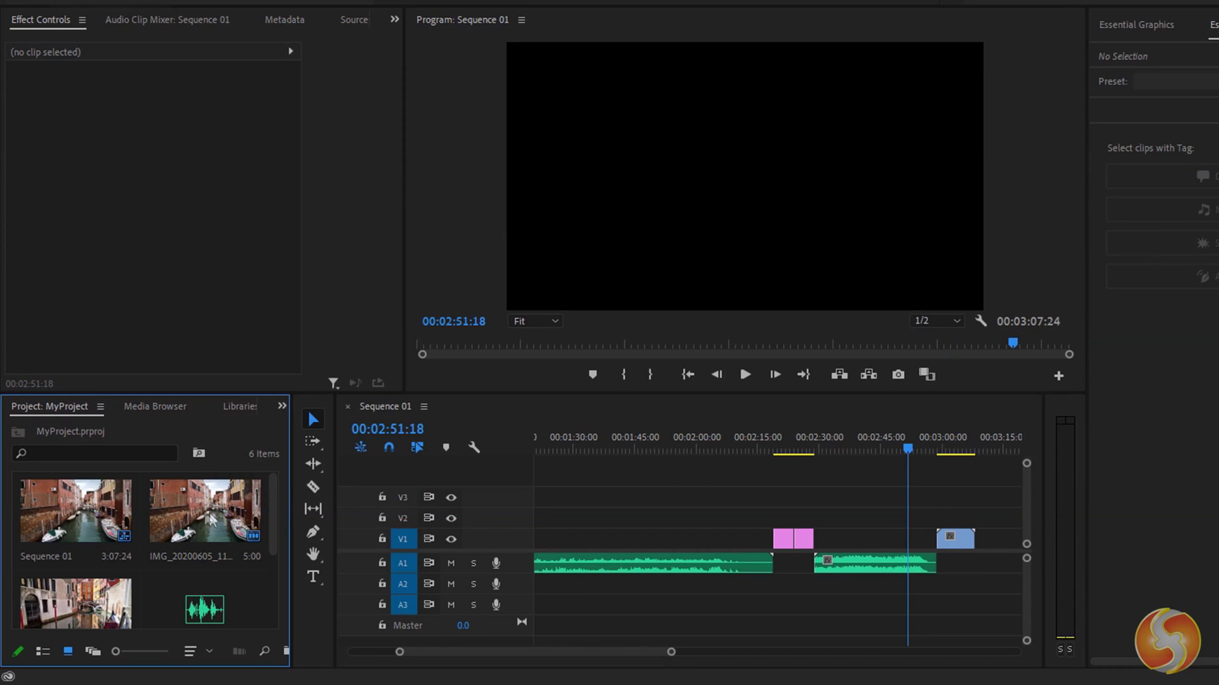
{"action": "left_click_drag", "start_coordinate": [272, 505], "coordinate": [287, 614]}
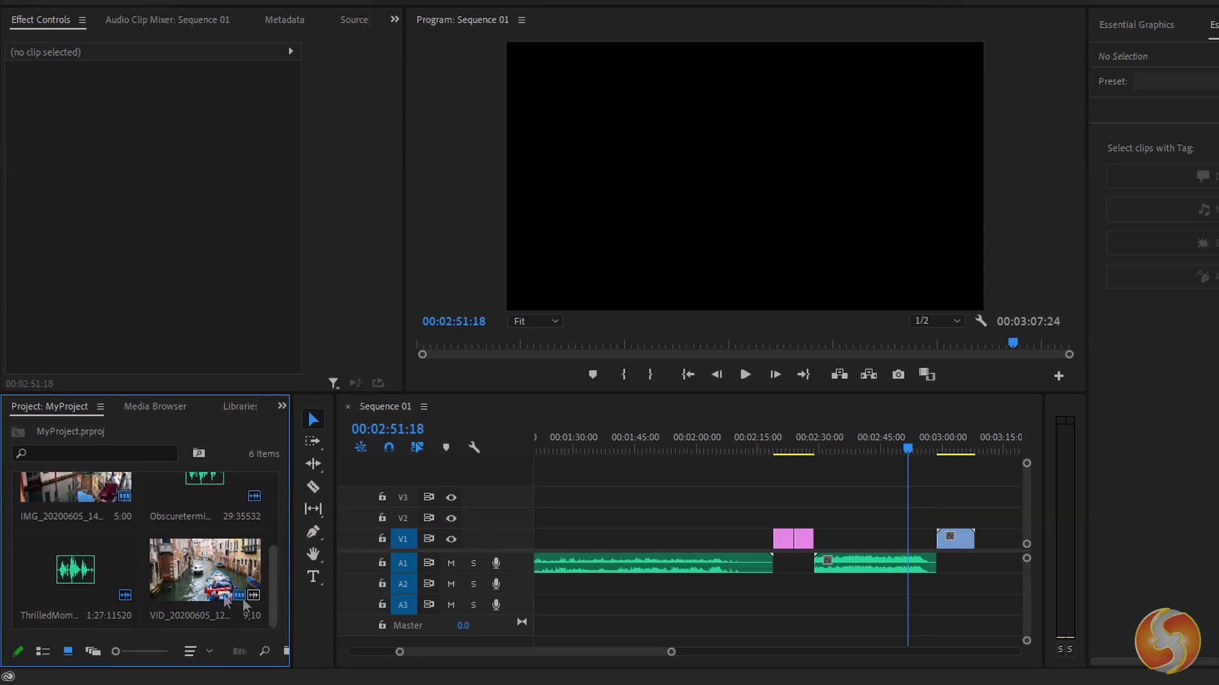
{"action": "double_click", "coordinate": [188, 575]}
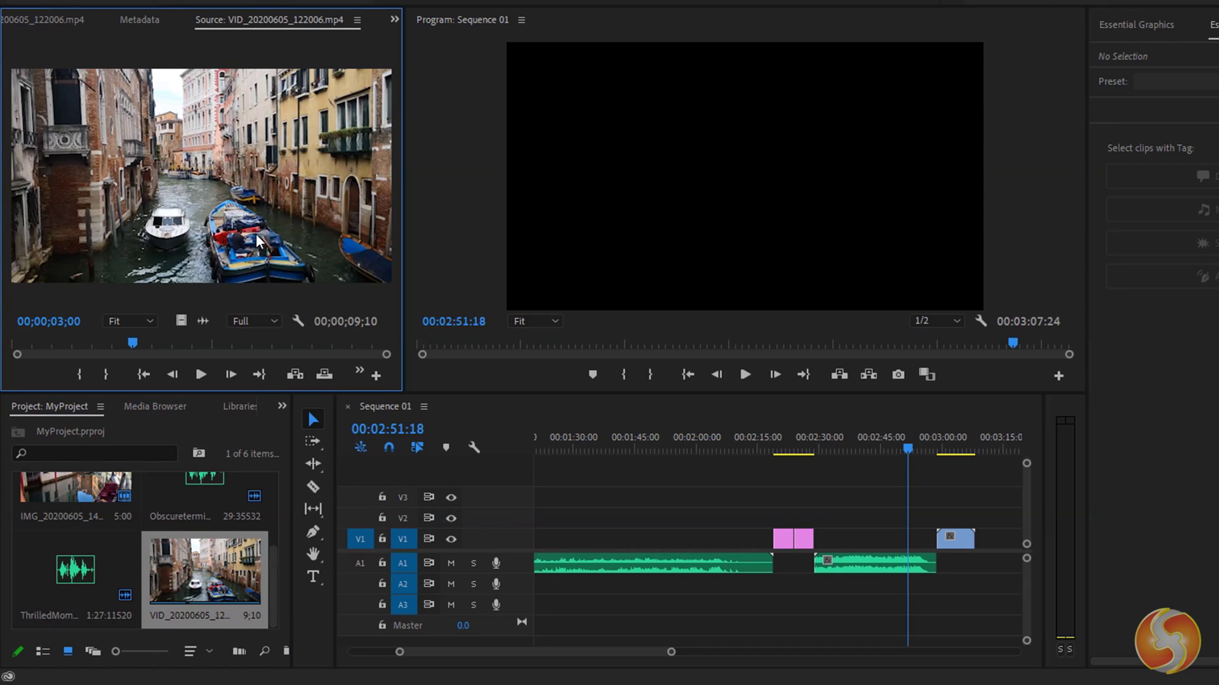
{"action": "left_click", "coordinate": [201, 373]}
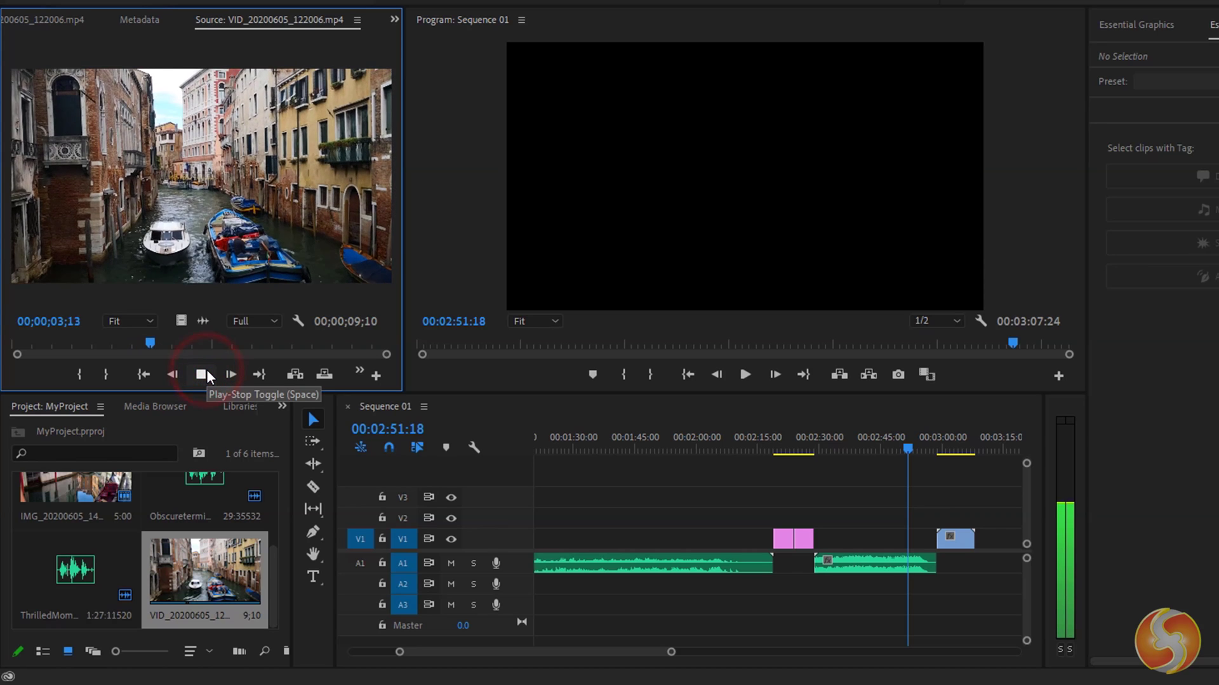
{"action": "left_click", "coordinate": [203, 321]}
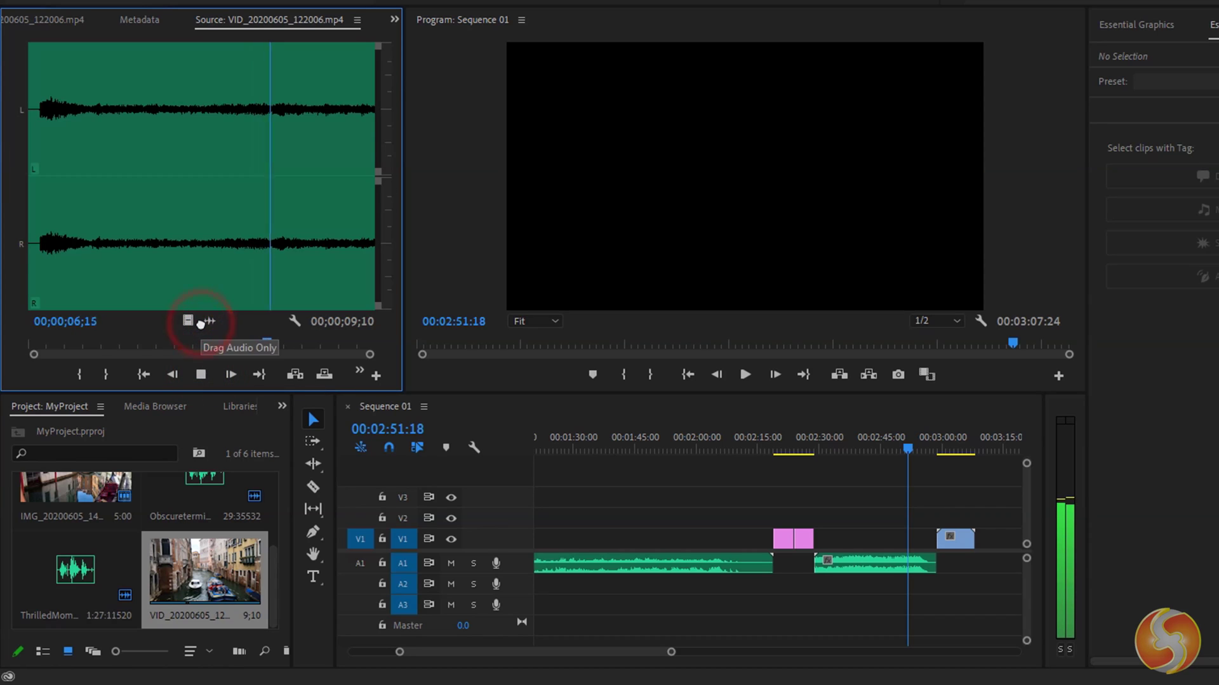
{"action": "left_click", "coordinate": [187, 322]}
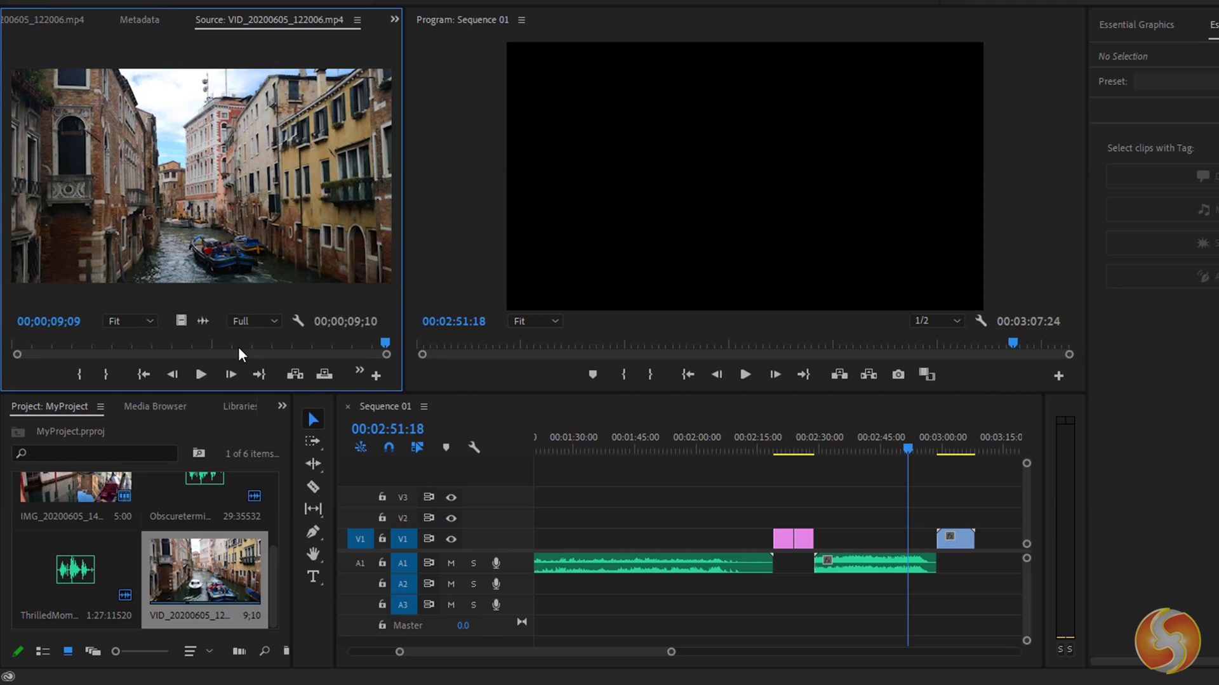
Scrub the sequence playhead over the two image clips and the video clip to preview them in the Program Monitor.
{"action": "left_click", "coordinate": [442, 174]}
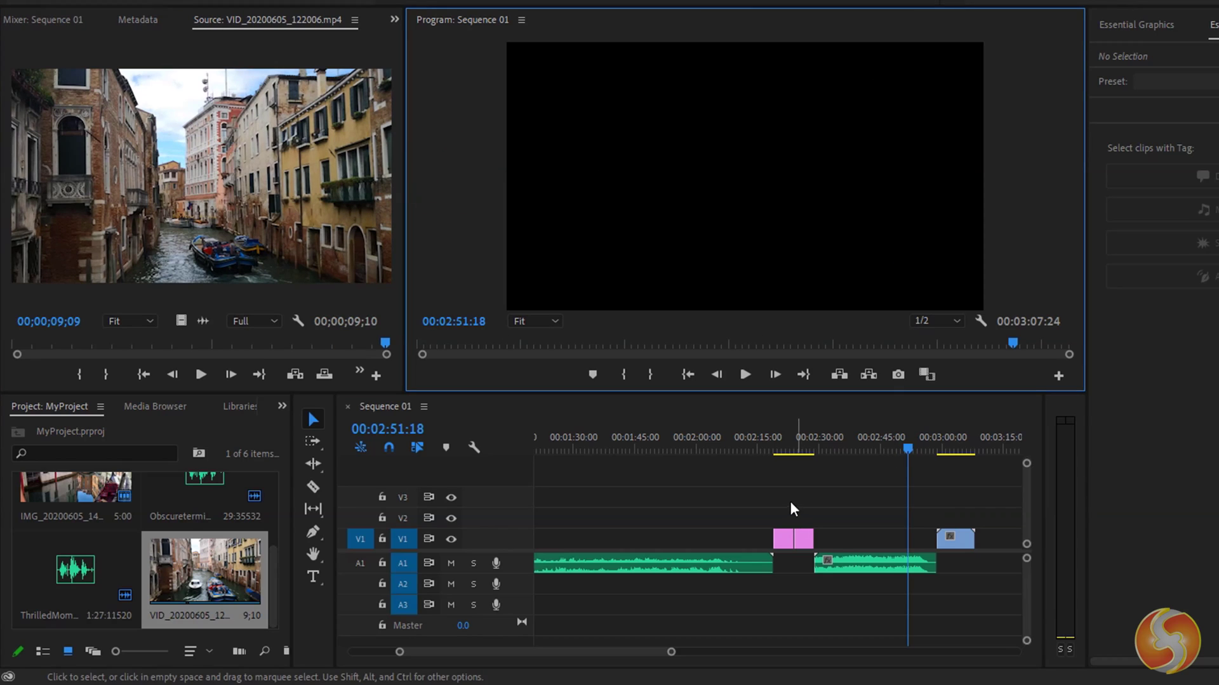
{"action": "left_click", "coordinate": [727, 455]}
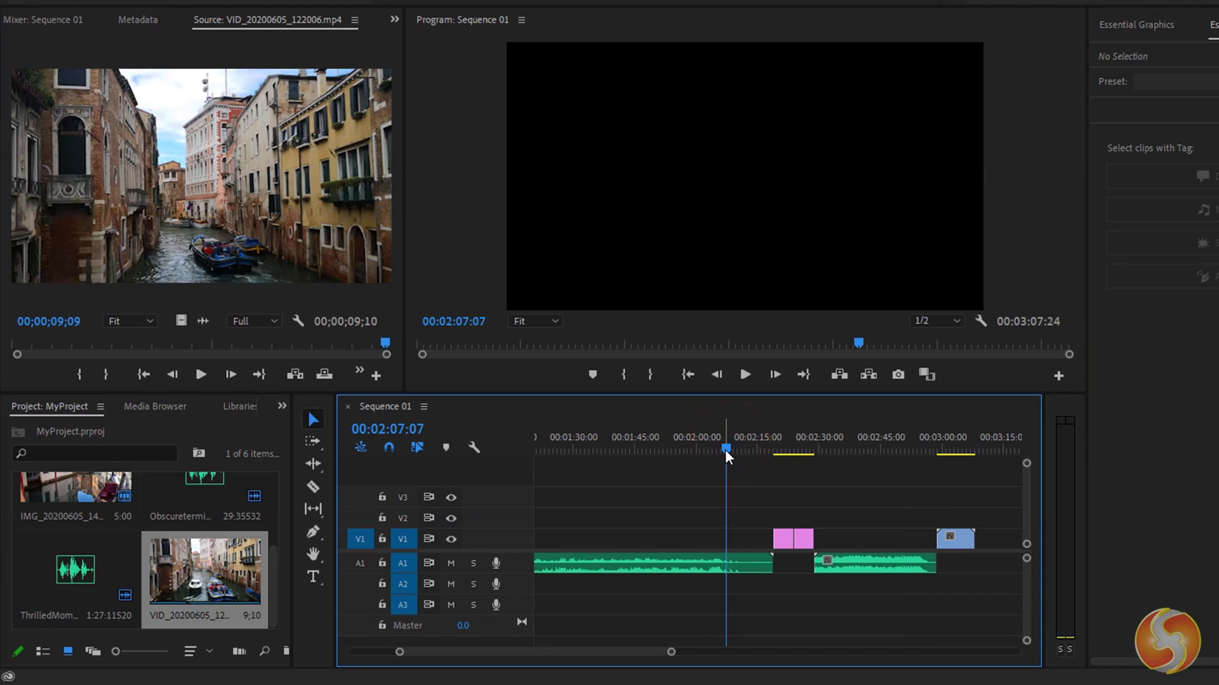
{"action": "left_click", "coordinate": [785, 450]}
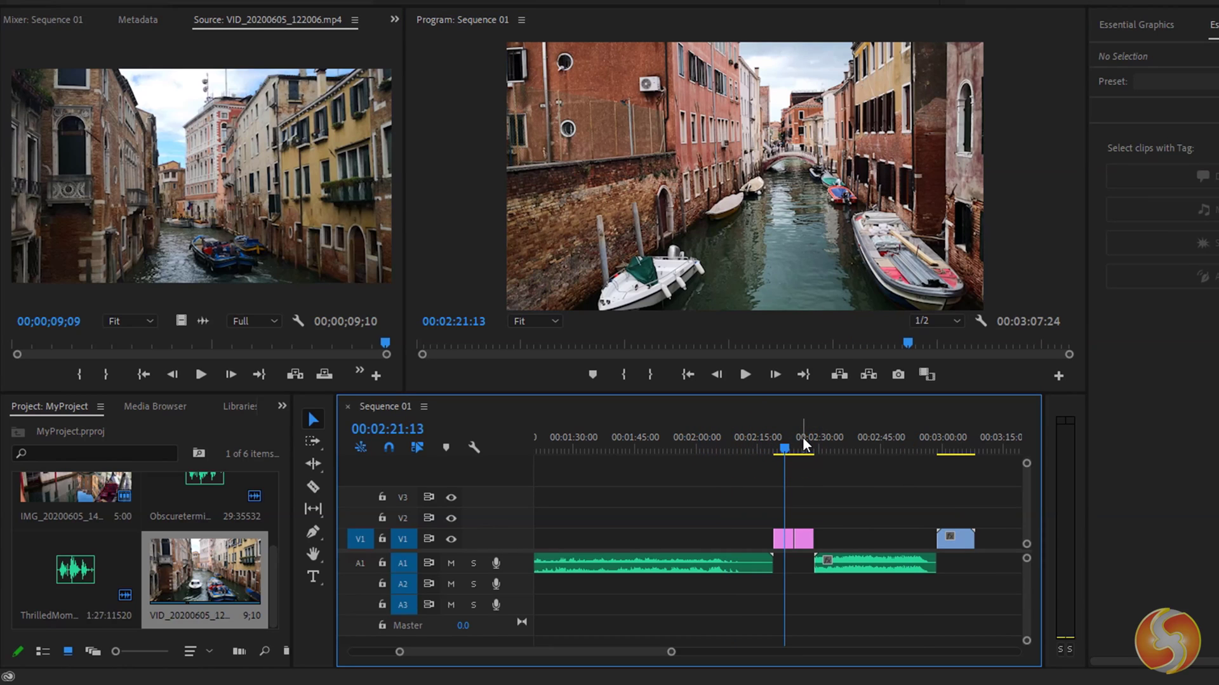
{"action": "left_click", "coordinate": [803, 445]}
{"action": "mouse_move", "coordinate": [966, 437]}
{"action": "left_mouse_down"}
{"action": "mouse_move", "coordinate": [947, 451]}
{"action": "mouse_move", "coordinate": [962, 450]}
{"action": "left_mouse_up"}
{"action": "mouse_move", "coordinate": [964, 451]}
{"action": "left_mouse_down"}
{"action": "mouse_move", "coordinate": [793, 453]}
{"action": "mouse_move", "coordinate": [946, 452]}
{"action": "left_mouse_up"}
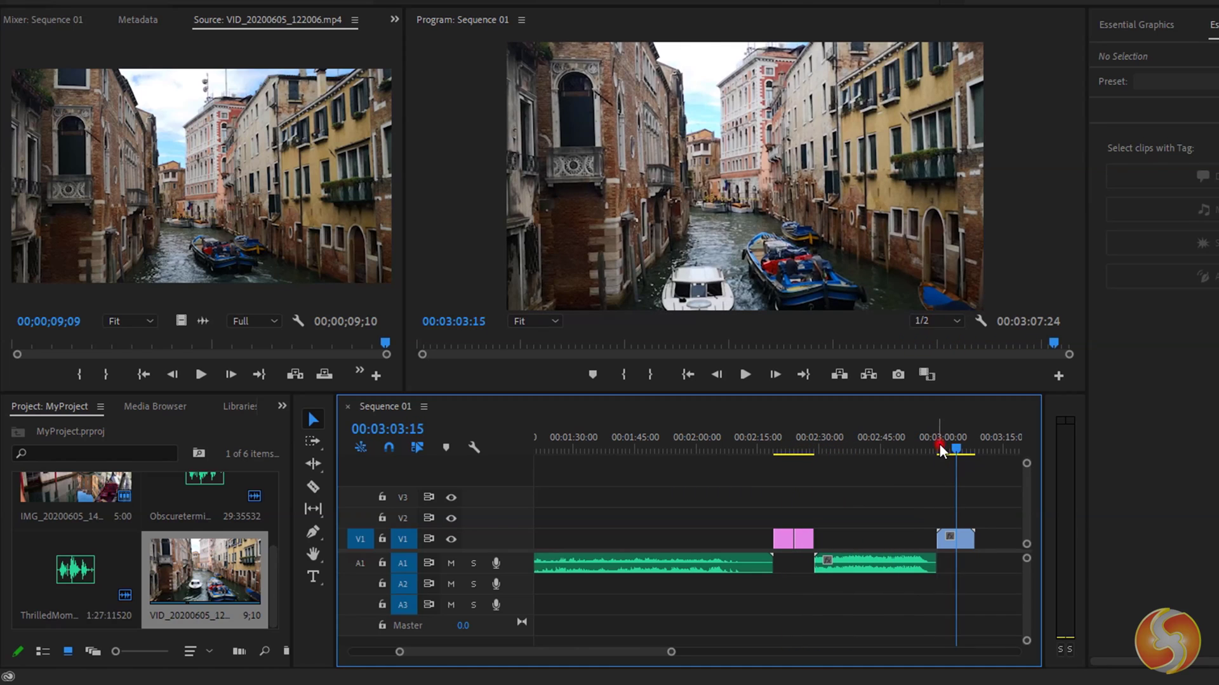
Play the video clip from its start in the Program Monitor and review the available playback resolutions.
{"action": "left_click", "coordinate": [940, 452]}
{"action": "left_click", "coordinate": [745, 375]}
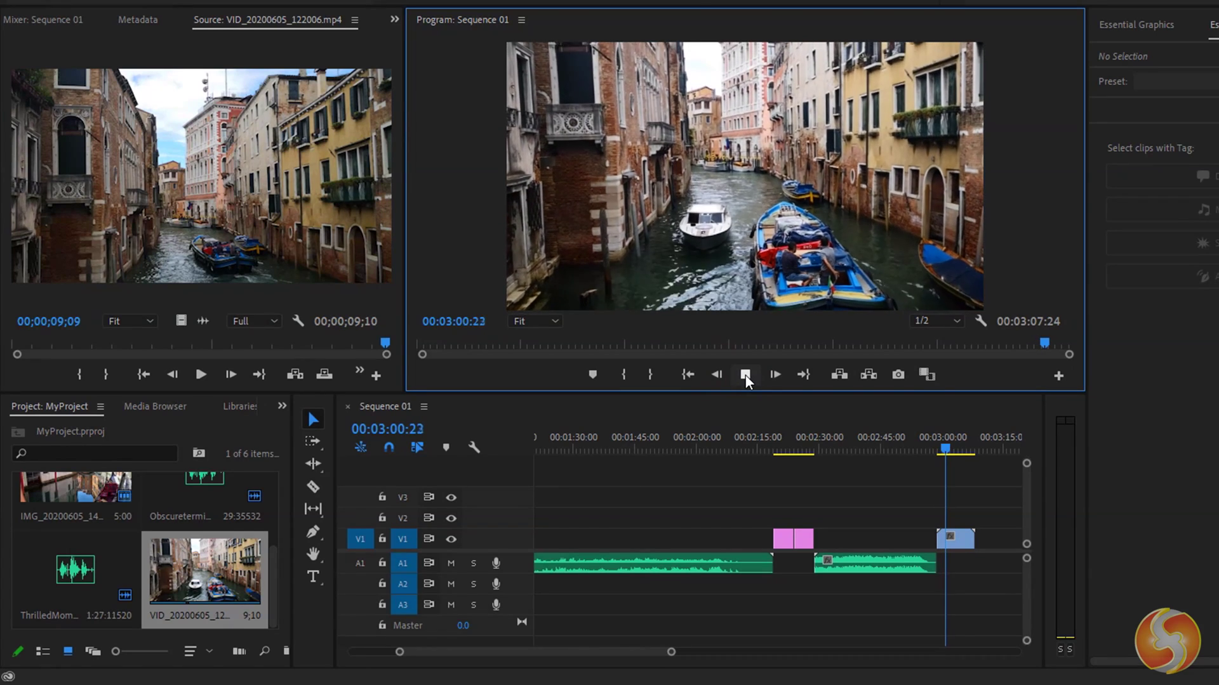
{"action": "left_click", "coordinate": [745, 375]}
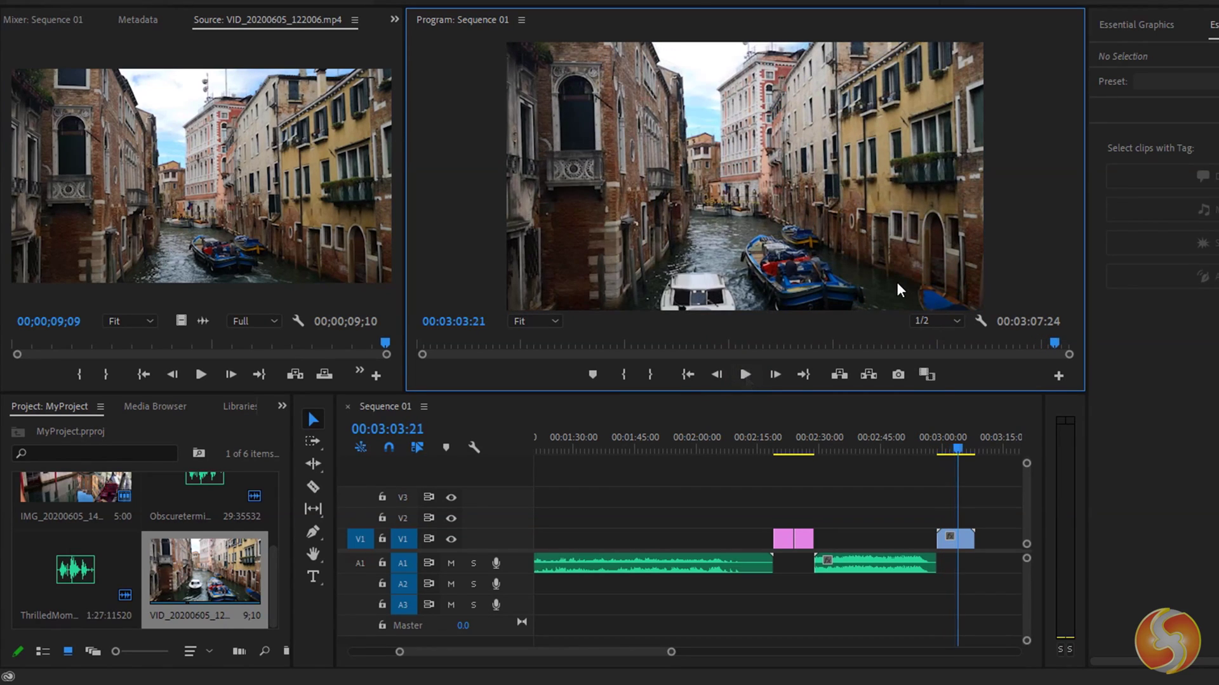
{"action": "left_click", "coordinate": [956, 322]}
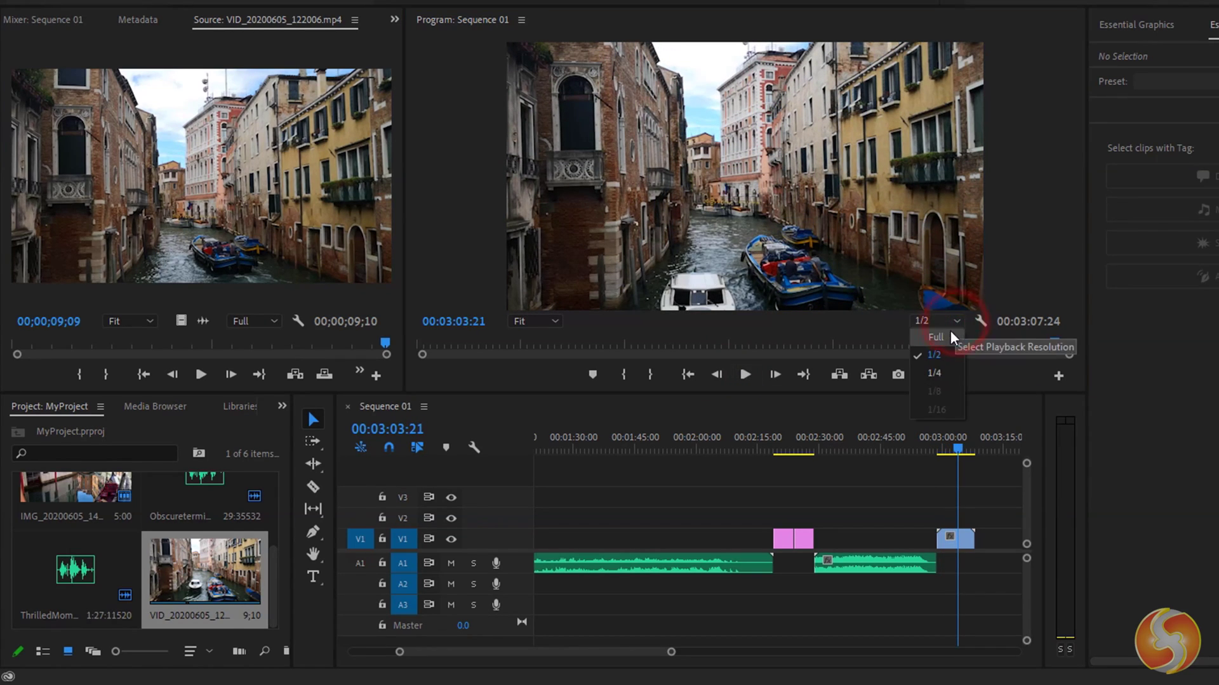
Scrub over the video and image clips to examine how the sequence's frame proportions crop them.
{"action": "mouse_move", "coordinate": [836, 446]}
{"action": "left_mouse_down"}
{"action": "mouse_move", "coordinate": [783, 444]}
{"action": "mouse_move", "coordinate": [811, 445]}
{"action": "left_mouse_up"}
{"action": "left_click", "coordinate": [949, 441]}
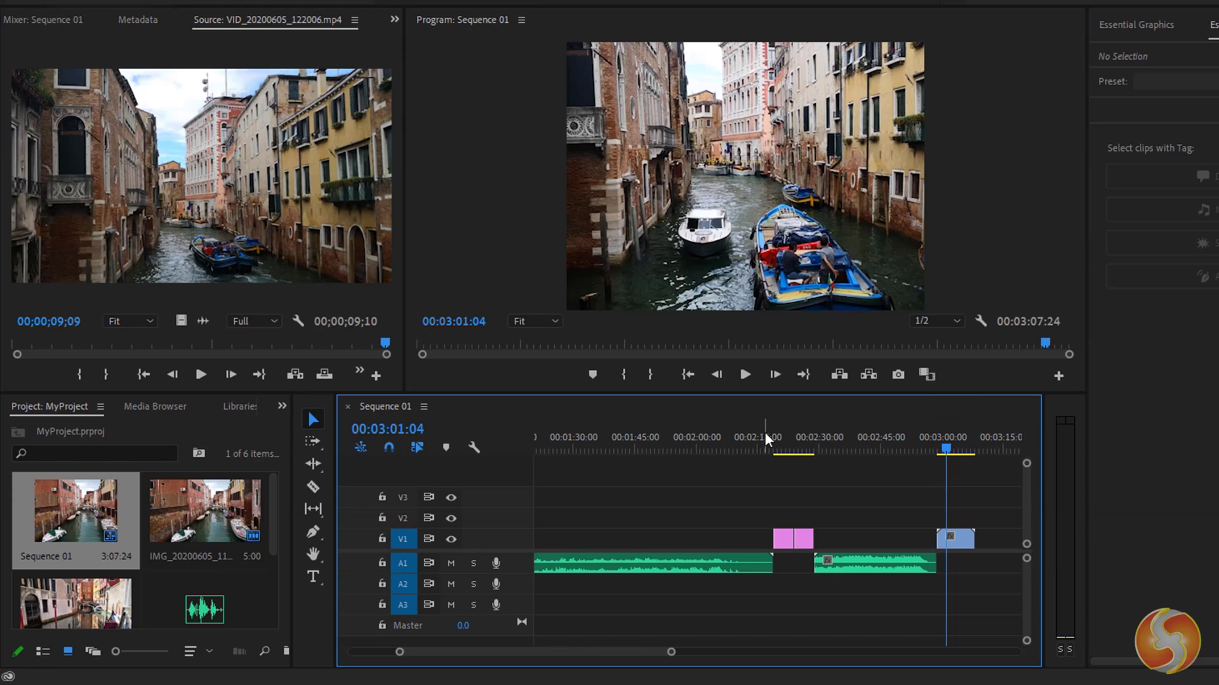
{"action": "left_click", "coordinate": [786, 440]}
Auto-reframe Sequence 01 into a duplicate with a Horizontal 16:9 target aspect ratio and preview its image clips.
{"action": "left_click", "coordinate": [127, 524]}
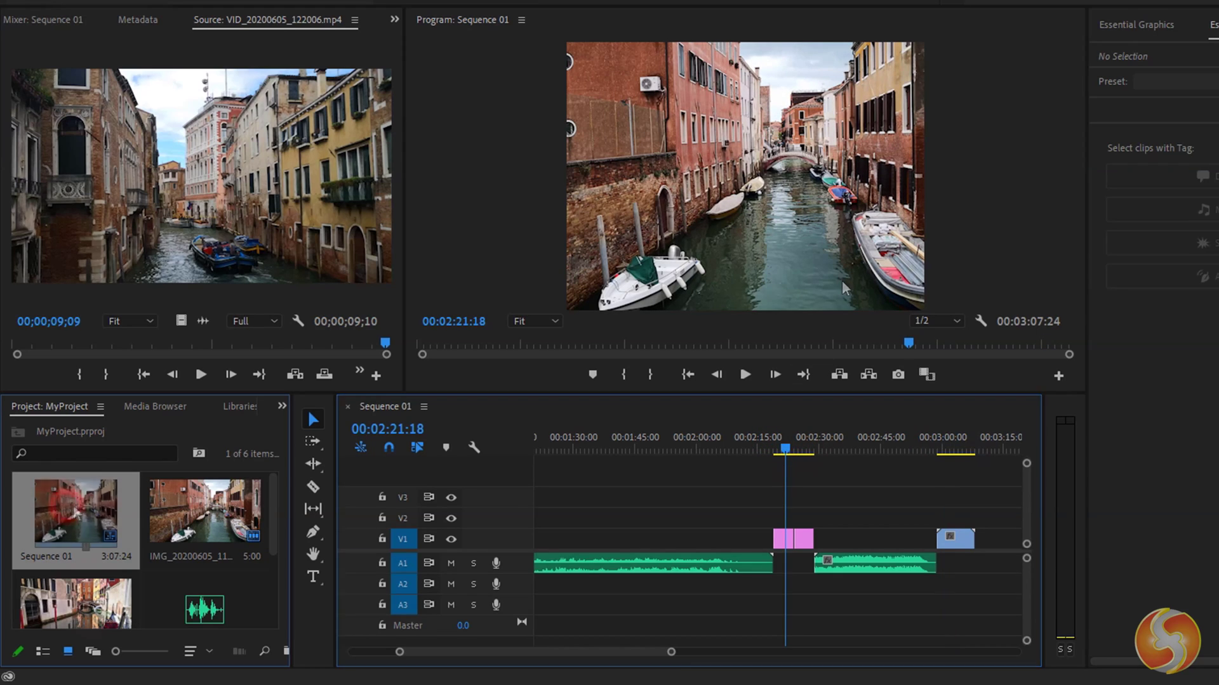
{"action": "right_click", "coordinate": [78, 507]}
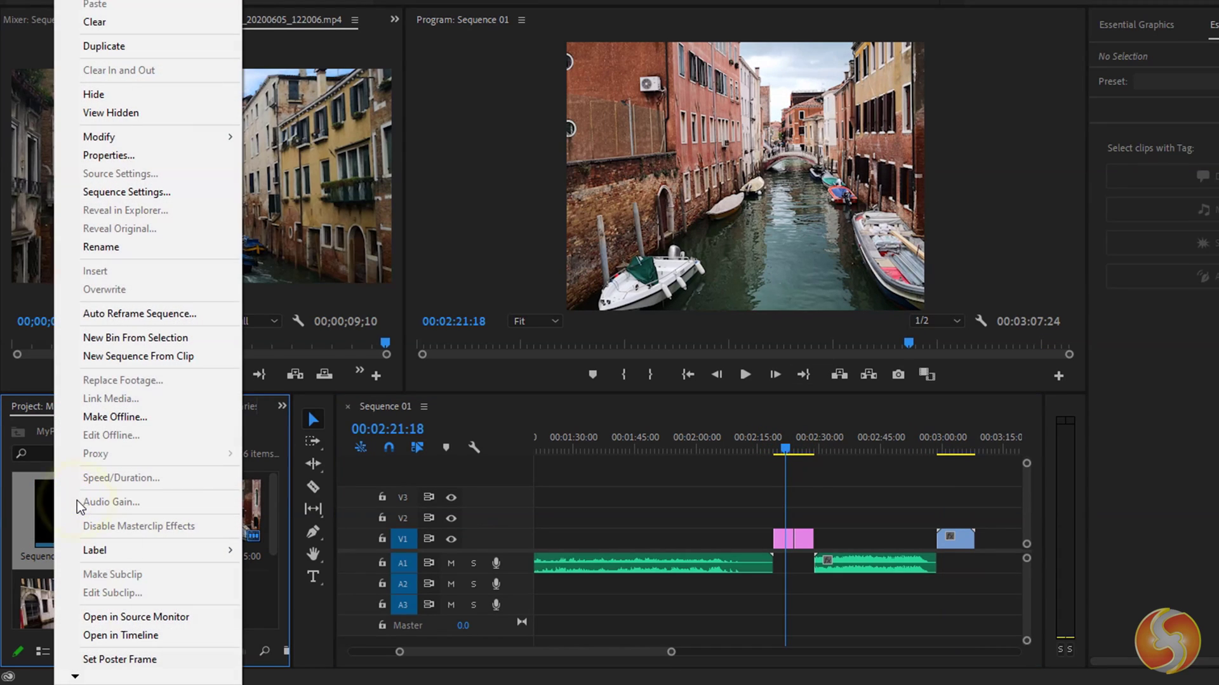
{"action": "left_click", "coordinate": [180, 316]}
{"action": "left_click", "coordinate": [664, 285]}
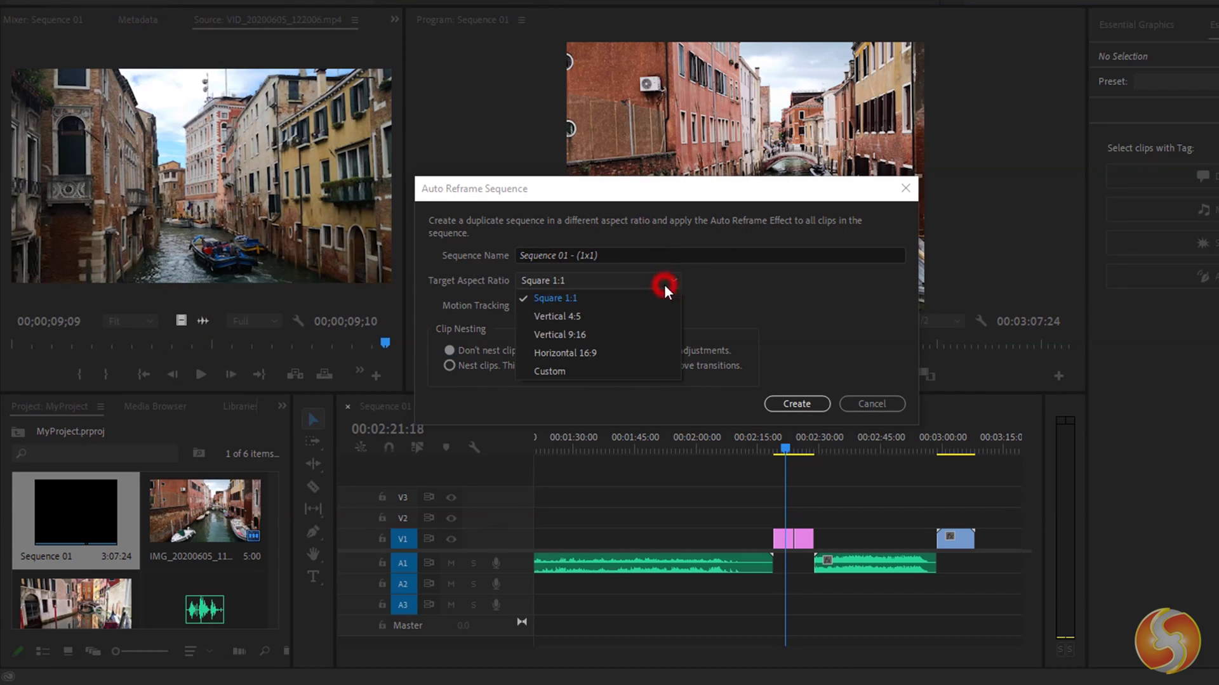
{"action": "left_click", "coordinate": [592, 351]}
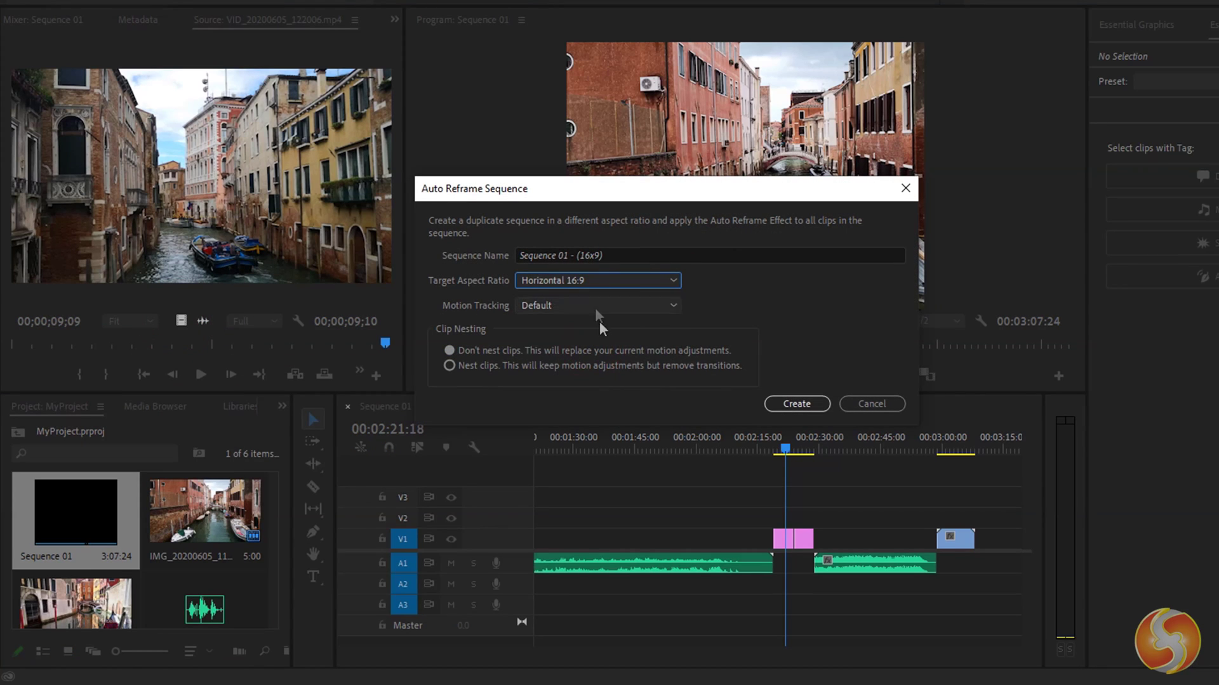
{"action": "left_click", "coordinate": [792, 406]}
{"action": "left_click", "coordinate": [801, 436]}
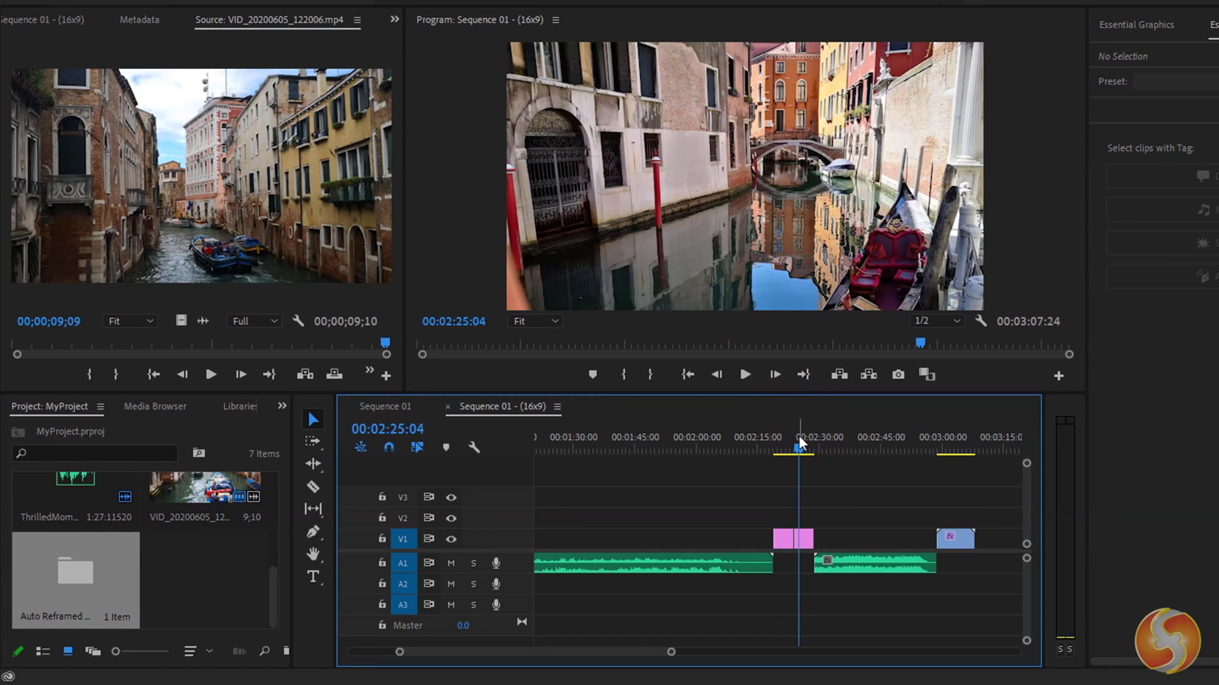
{"action": "left_click", "coordinate": [783, 445]}
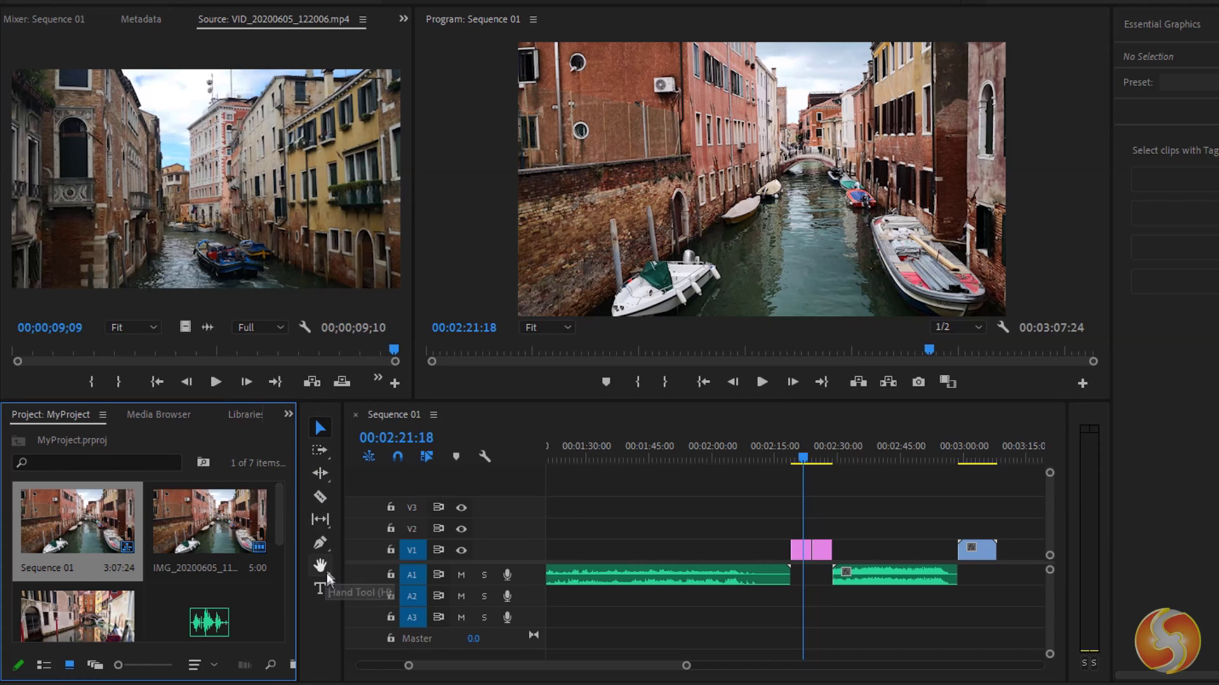
{"action": "left_click", "coordinate": [135, 18]}
{"action": "left_click", "coordinate": [76, 18]}
{"action": "left_click", "coordinate": [357, 21]}
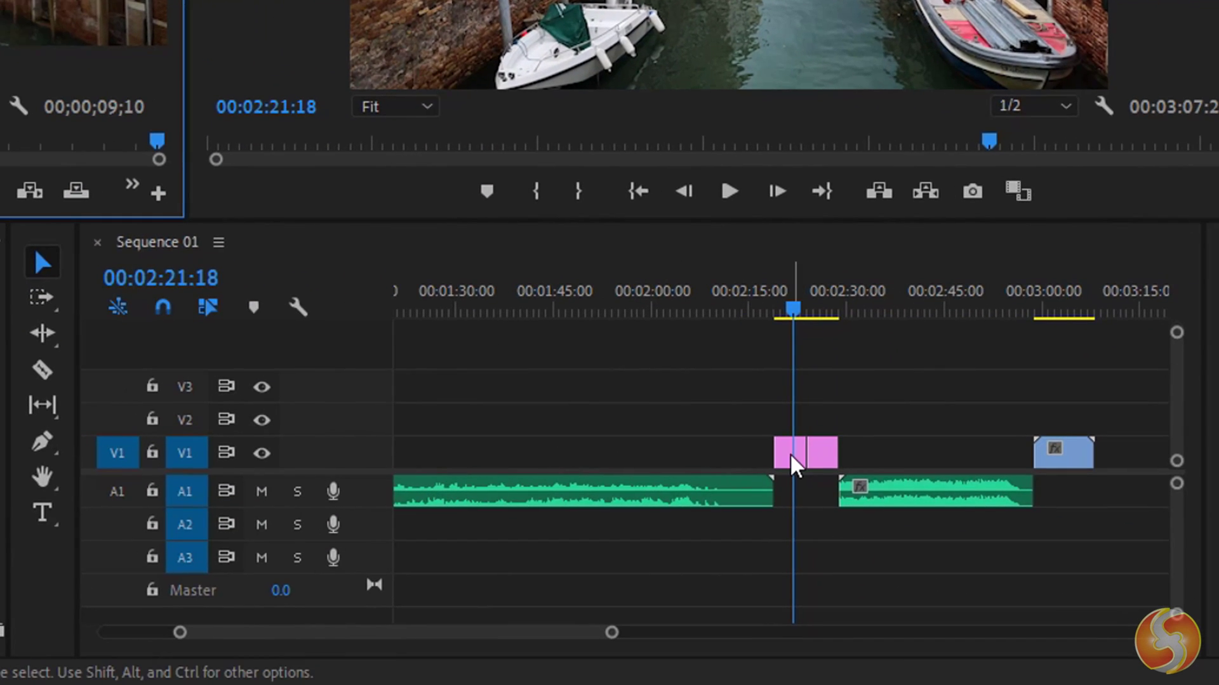
Move both image clips and the video clip earlier in the sequence, placing the second image on V2 overlapping the video clip on V1.
{"action": "left_click_drag", "start_coordinate": [791, 456], "coordinate": [521, 456]}
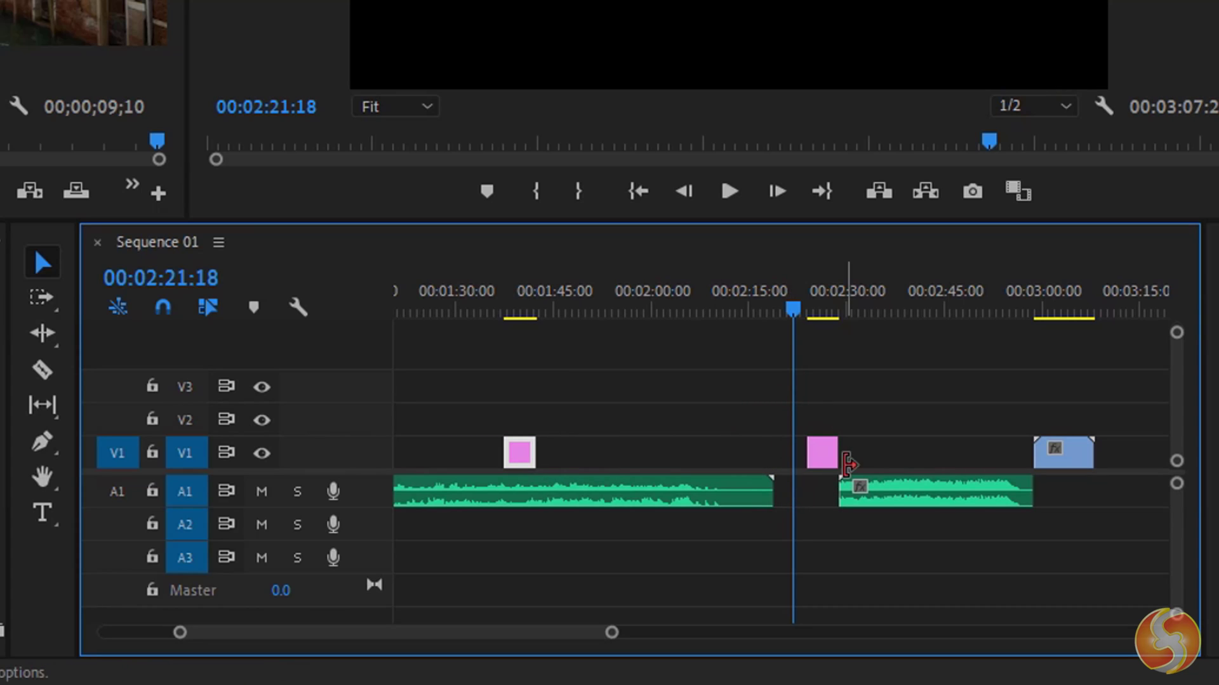
{"action": "left_click_drag", "start_coordinate": [823, 452], "coordinate": [621, 424]}
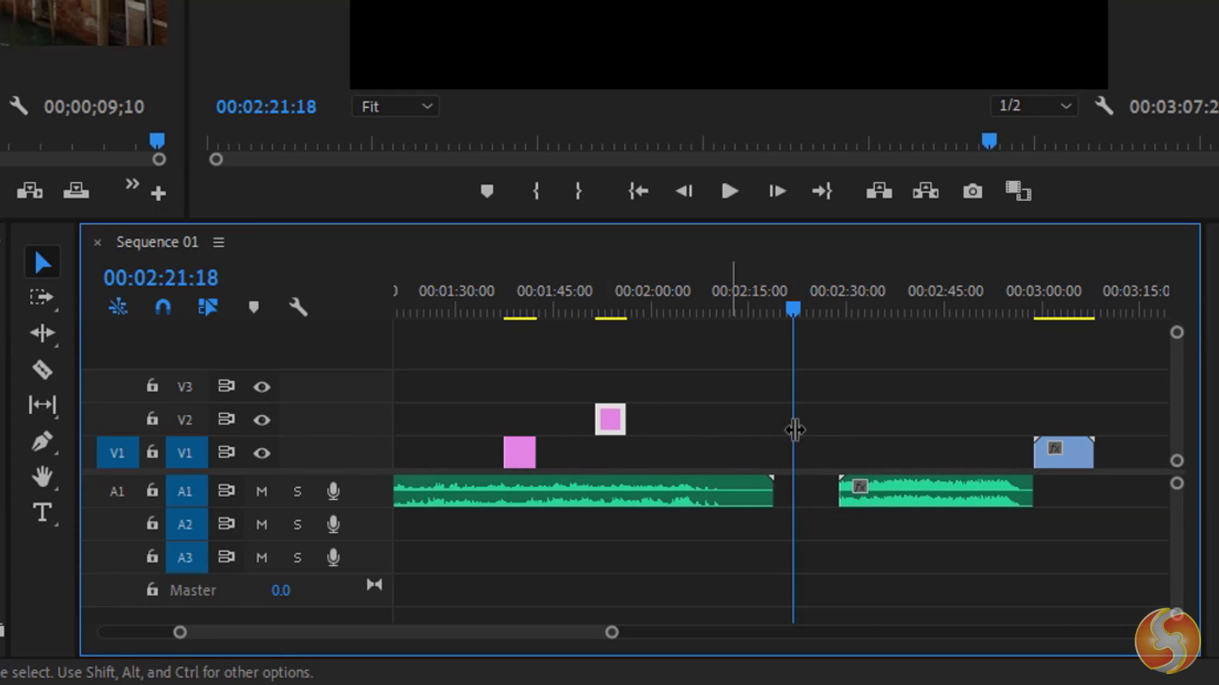
{"action": "left_click_drag", "start_coordinate": [1056, 461], "coordinate": [599, 465]}
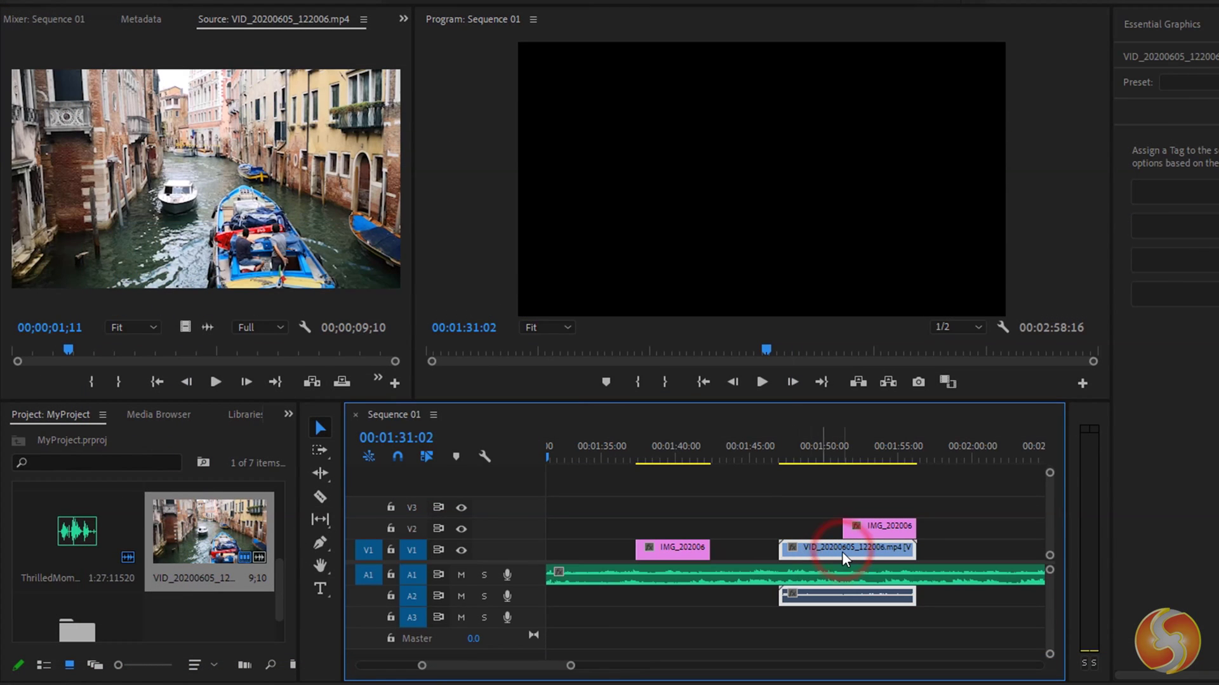
{"action": "left_click_drag", "start_coordinate": [842, 554], "coordinate": [816, 559]}
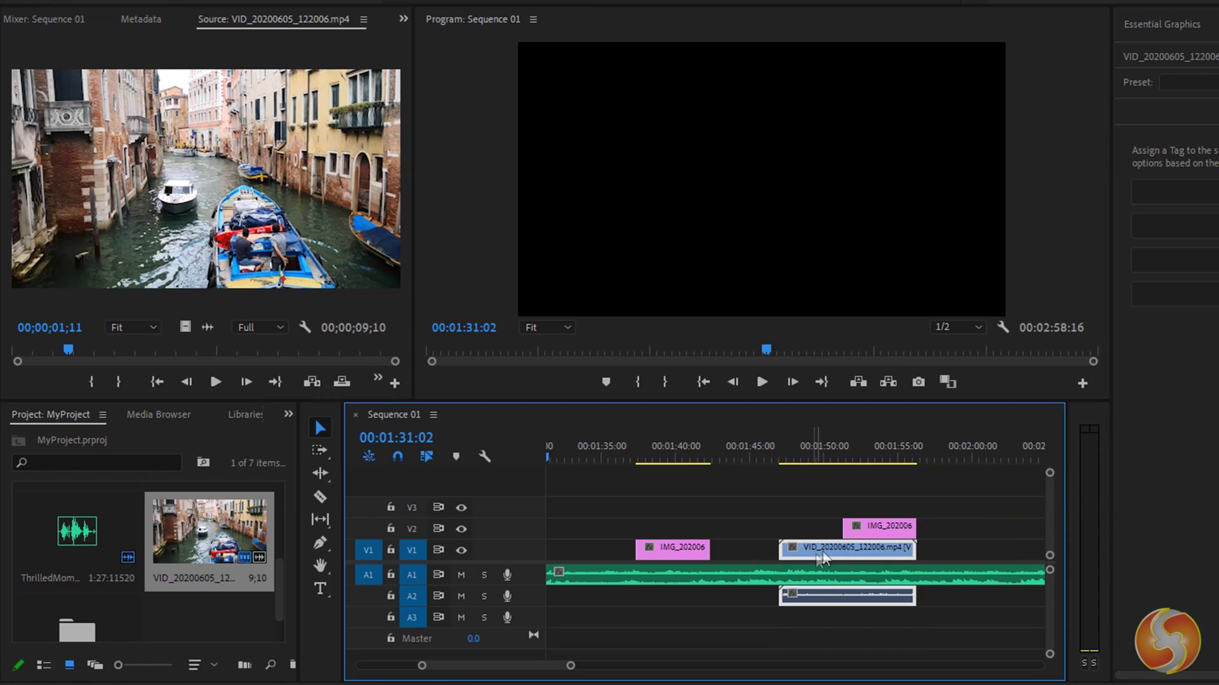
Unlink the video clip from its audio and try to move one part independently.
{"action": "right_click", "coordinate": [820, 551]}
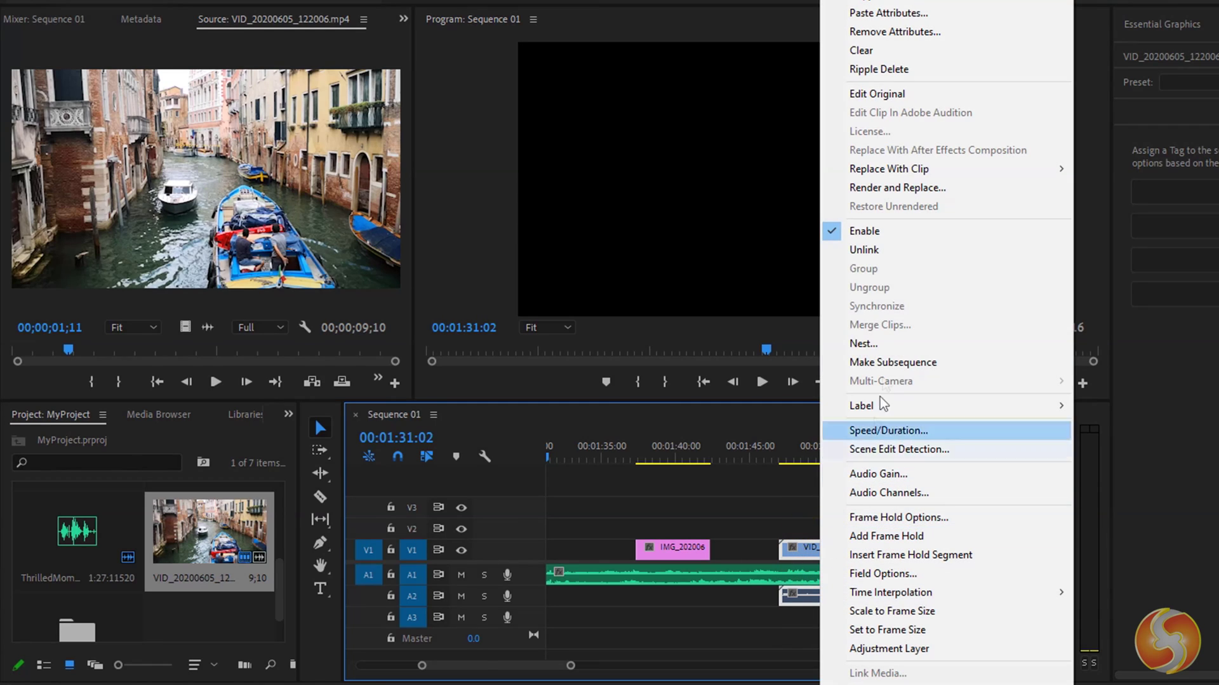
{"action": "left_click", "coordinate": [881, 254]}
{"action": "left_click_drag", "start_coordinate": [852, 550], "coordinate": [896, 596]}
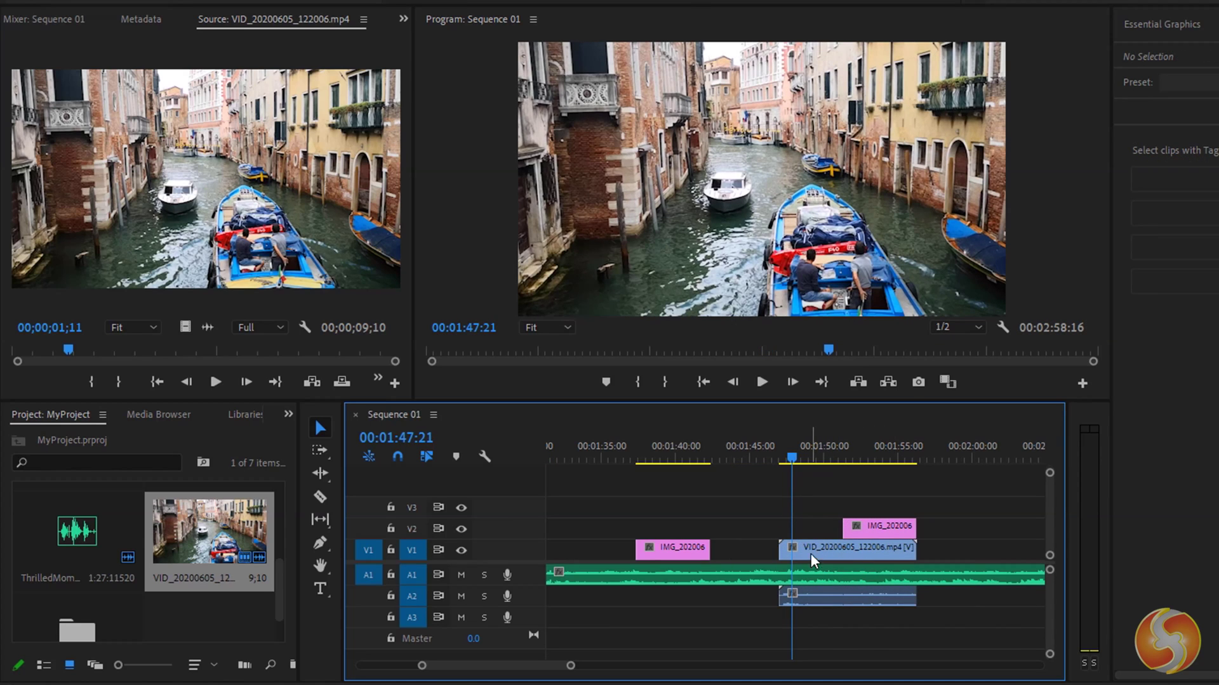
Scrub from the video clip into the image stacked on V2, and trim the V1 image clip's end to about 00:01:40.
{"action": "left_click_drag", "start_coordinate": [797, 457], "coordinate": [867, 462]}
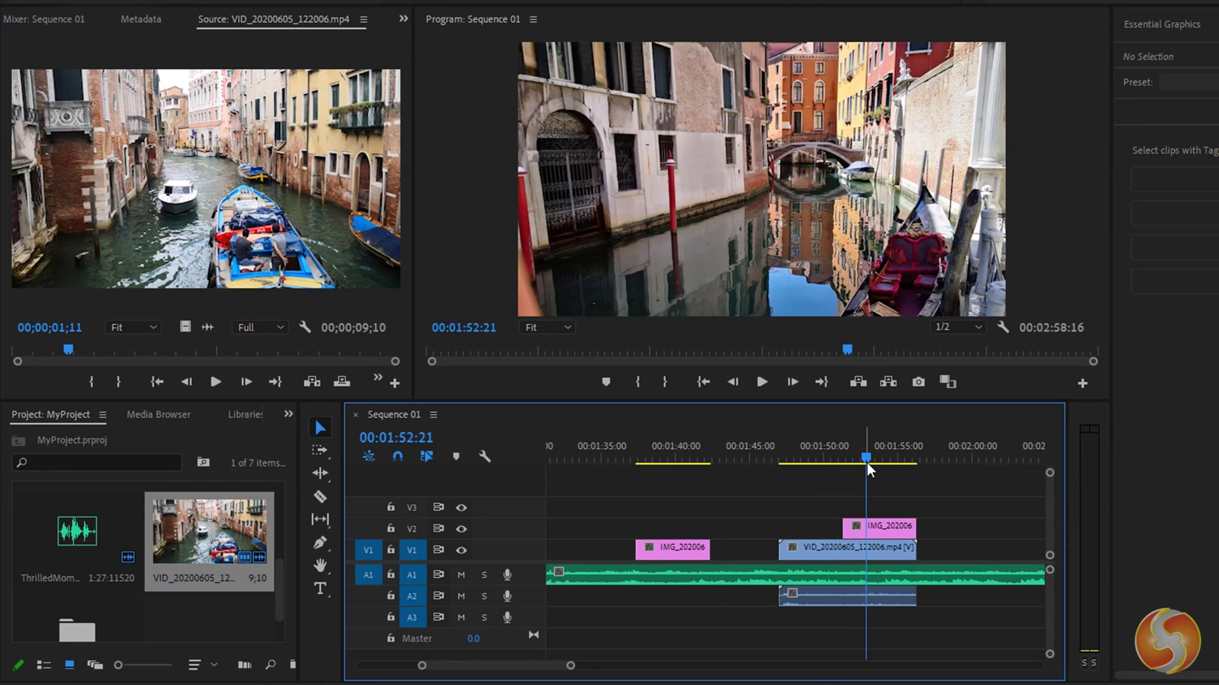
{"action": "key", "text": "ctrl+z"}
{"action": "left_click_drag", "start_coordinate": [707, 551], "coordinate": [766, 551]}
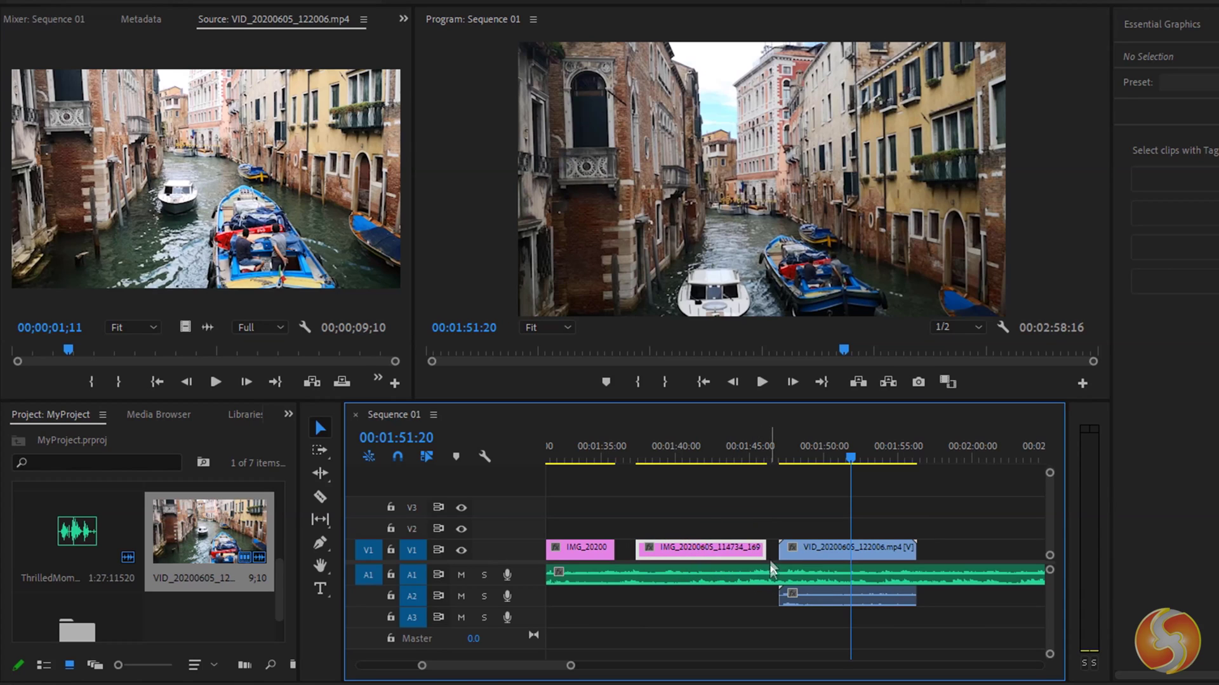
Trim the video clip's end to about 00:01:51, play it back, and undo the trim.
{"action": "left_click", "coordinate": [767, 390]}
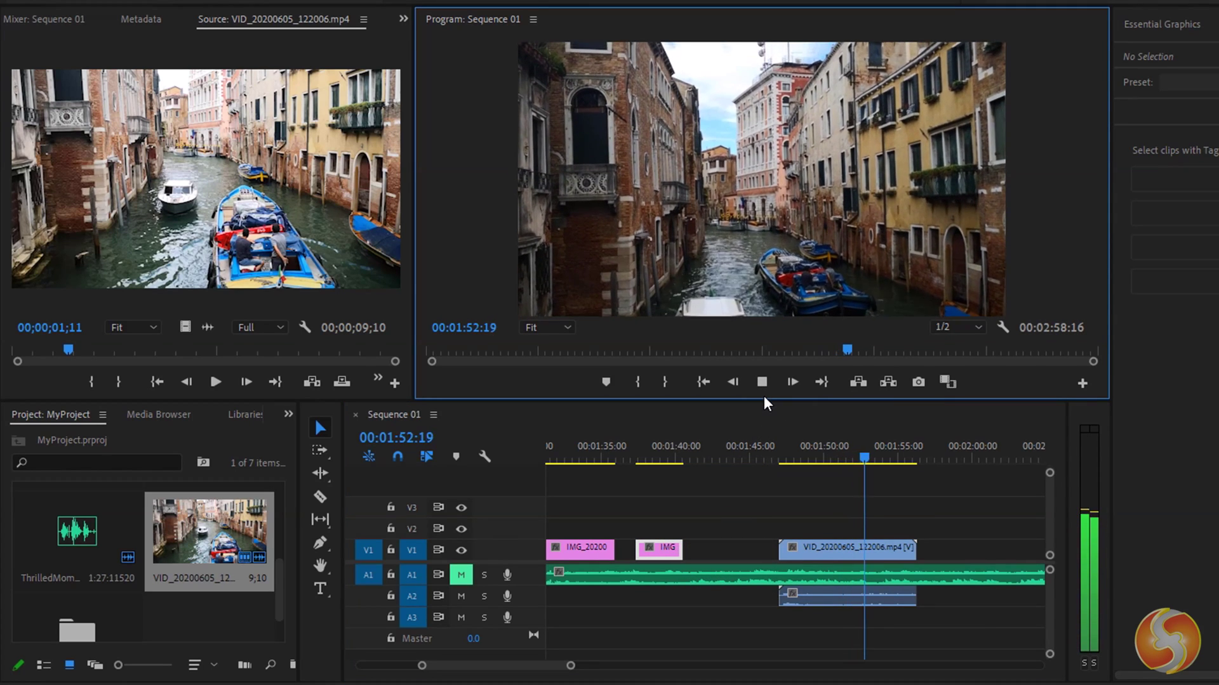
{"action": "left_click", "coordinate": [865, 547]}
{"action": "left_click_drag", "start_coordinate": [912, 547], "coordinate": [842, 547]}
{"action": "key", "text": "space"}
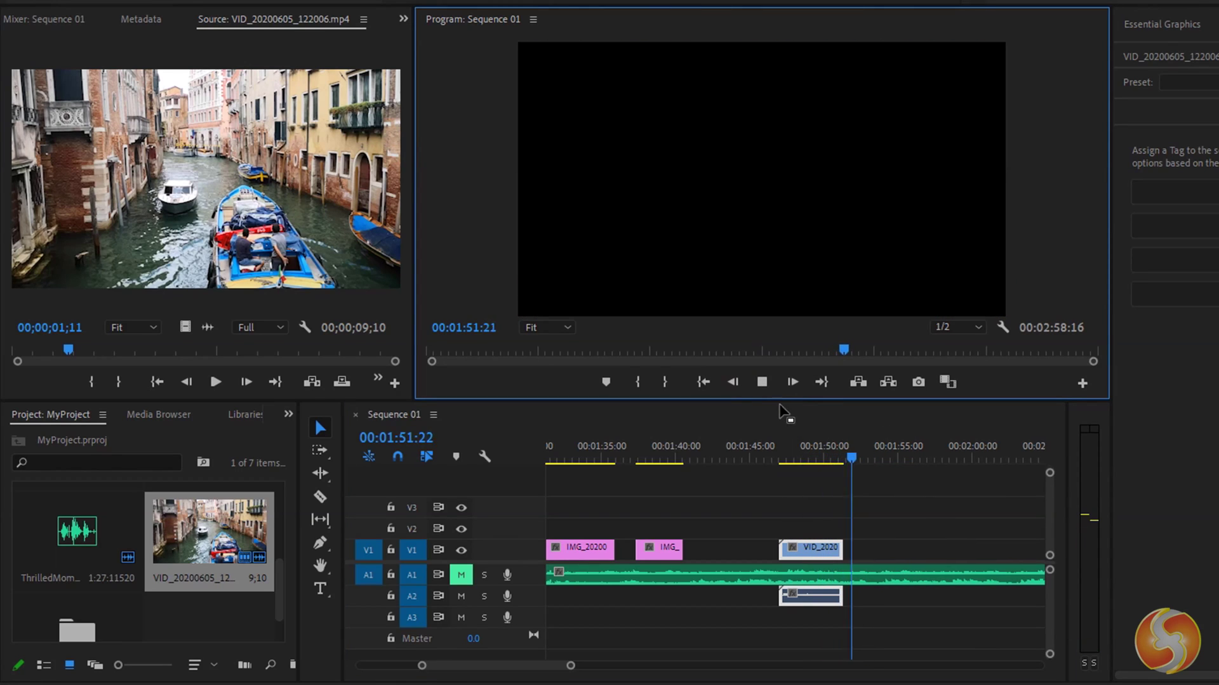
{"action": "key", "text": "ctrl+z"}
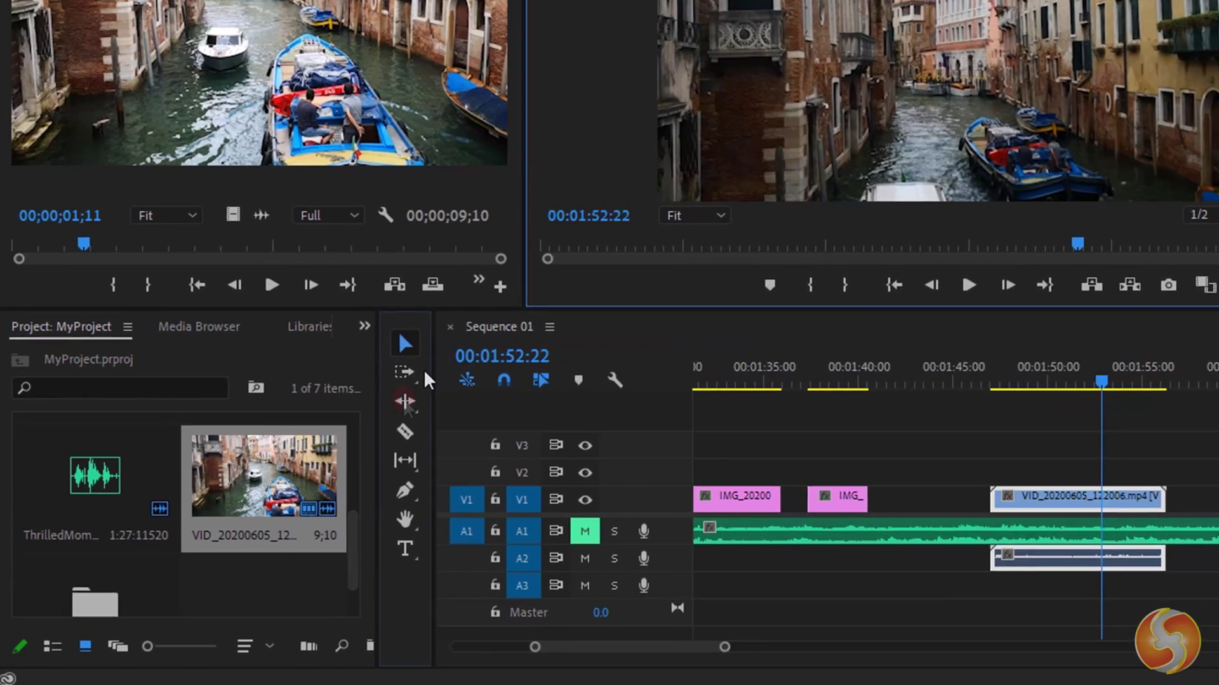
Speed up the video clip with the Rate Stretch Tool so it ends at about 00:01:51, play it, and undo the change.
{"action": "left_click", "coordinate": [320, 473]}
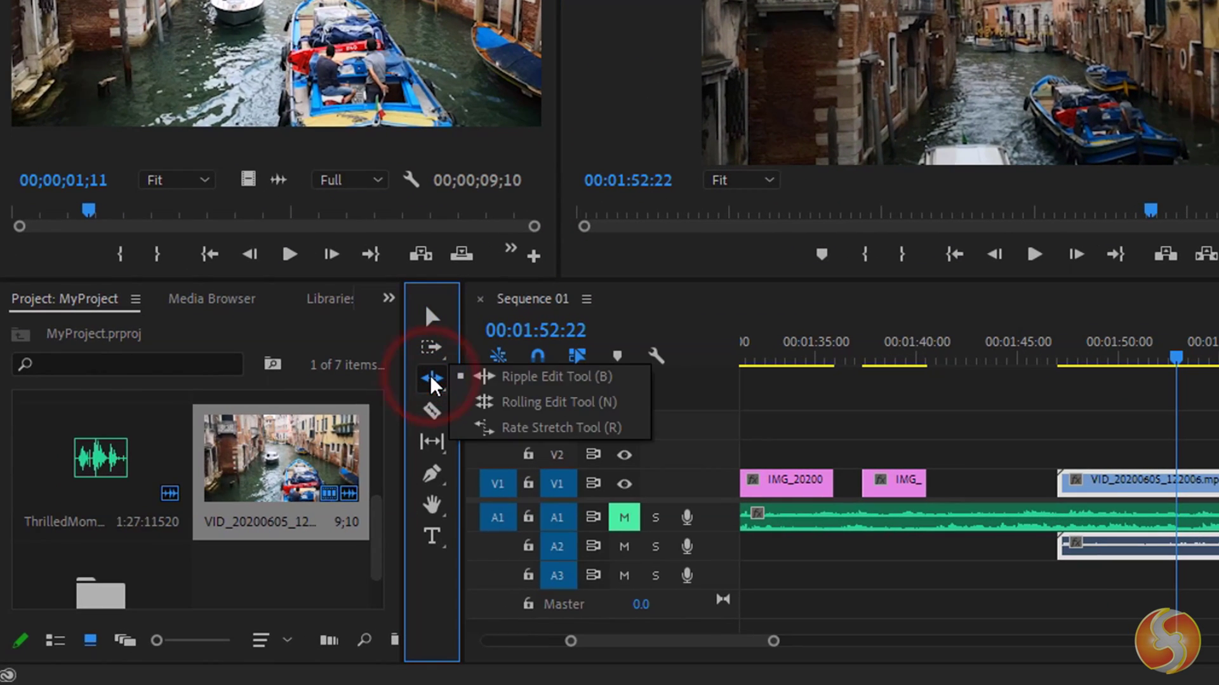
{"action": "left_click", "coordinate": [553, 428]}
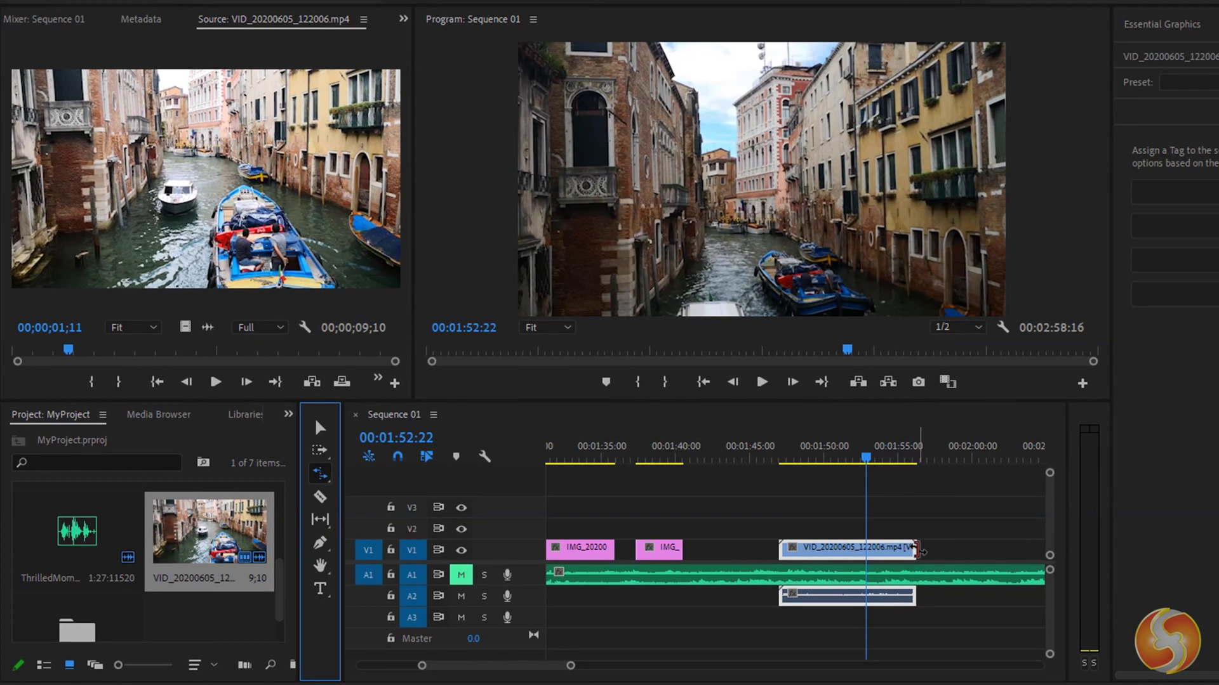
{"action": "left_click_drag", "start_coordinate": [916, 550], "coordinate": [846, 550]}
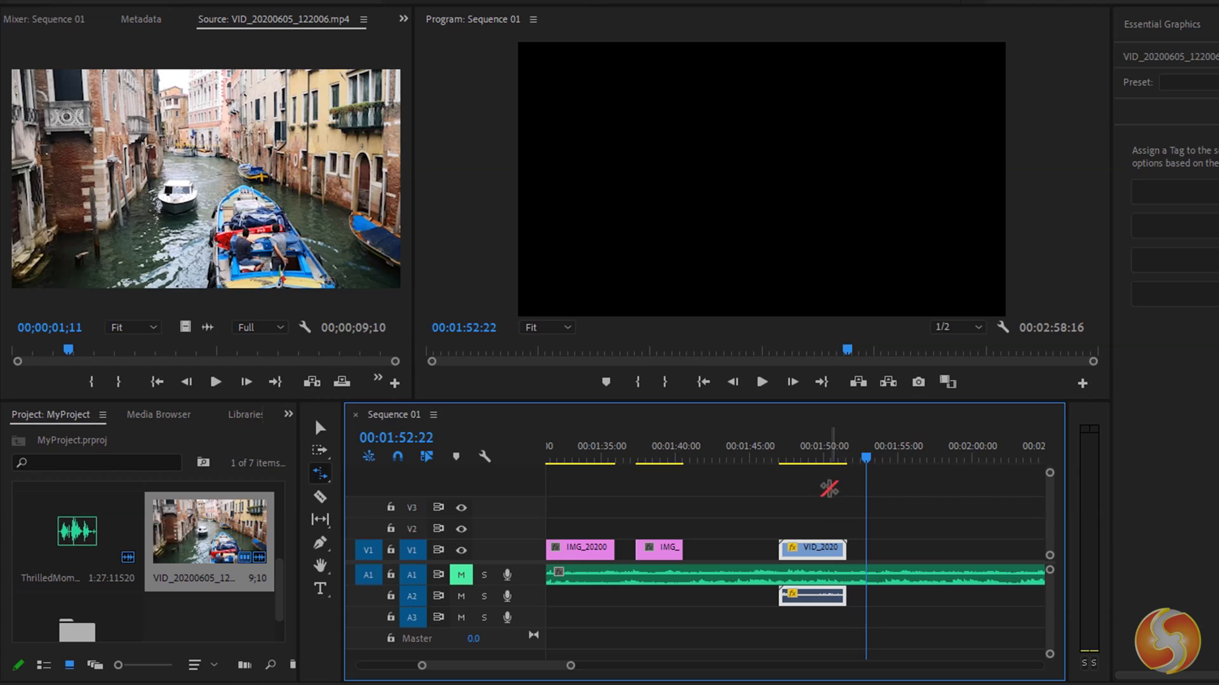
{"action": "left_click", "coordinate": [775, 448]}
{"action": "left_click", "coordinate": [762, 381]}
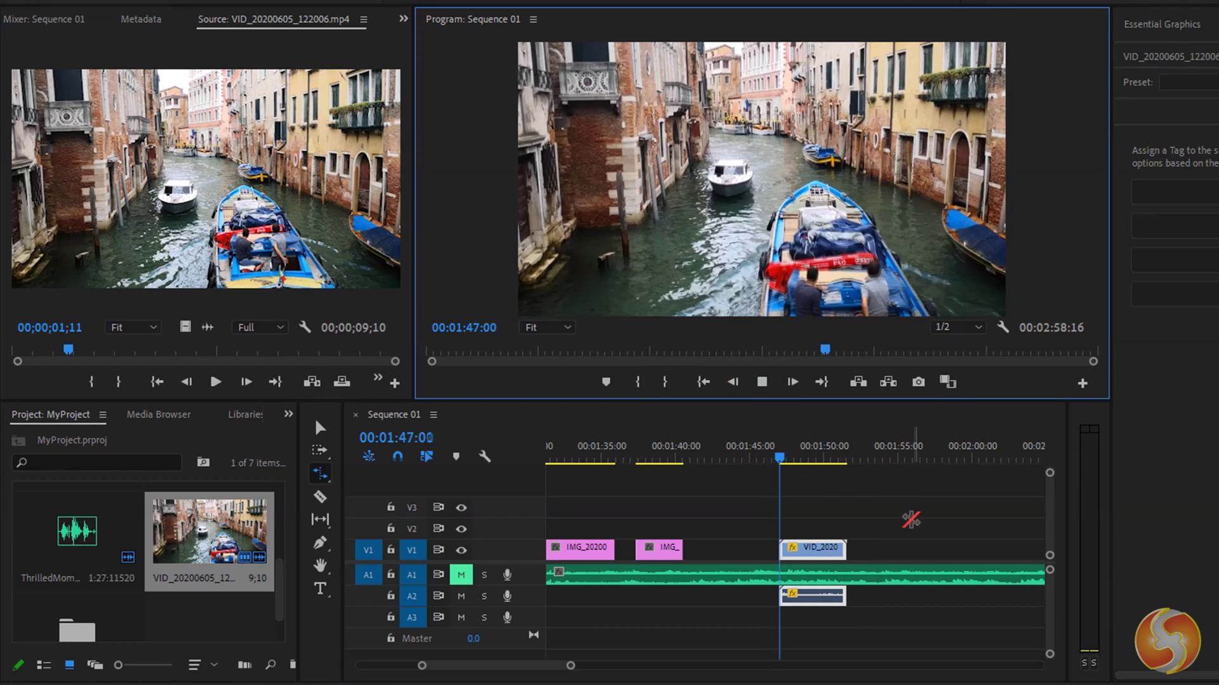
{"action": "key", "text": "ctrl+z"}
Stretch the video clip with the Rate Stretch Tool to slow it to 54.06% and play it from just before its start.
{"action": "left_click_drag", "start_coordinate": [916, 550], "coordinate": [1033, 551]}
{"action": "left_click", "coordinate": [773, 448]}
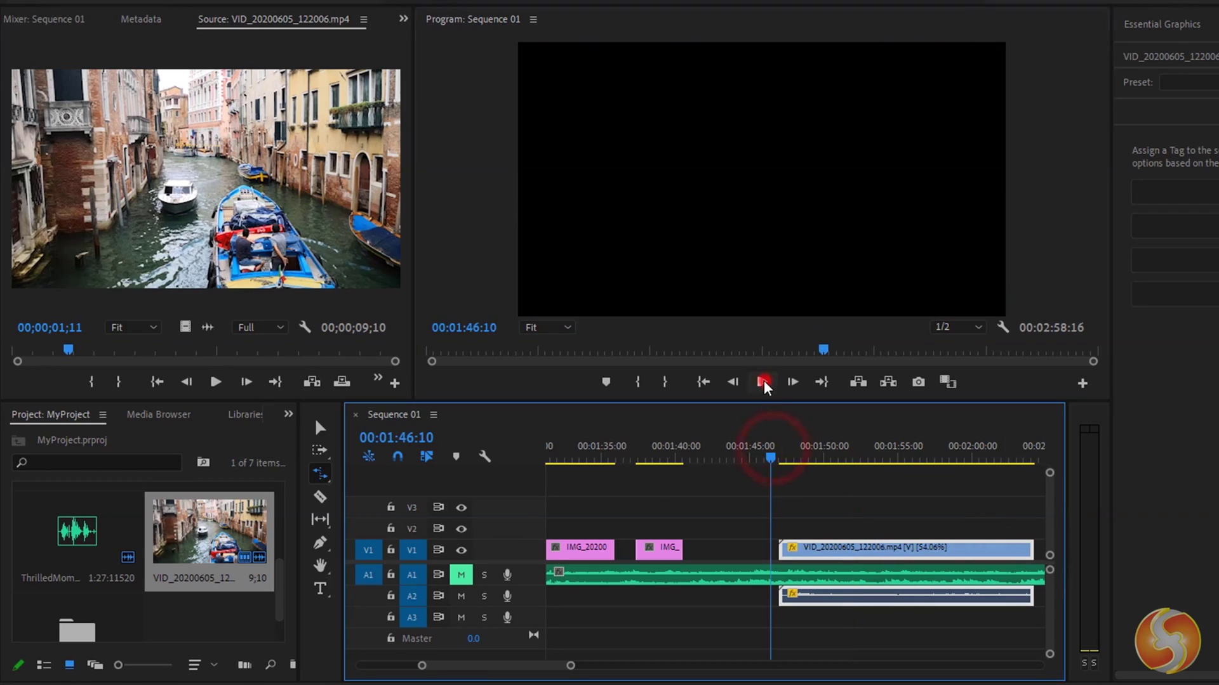
{"action": "left_click", "coordinate": [761, 381]}
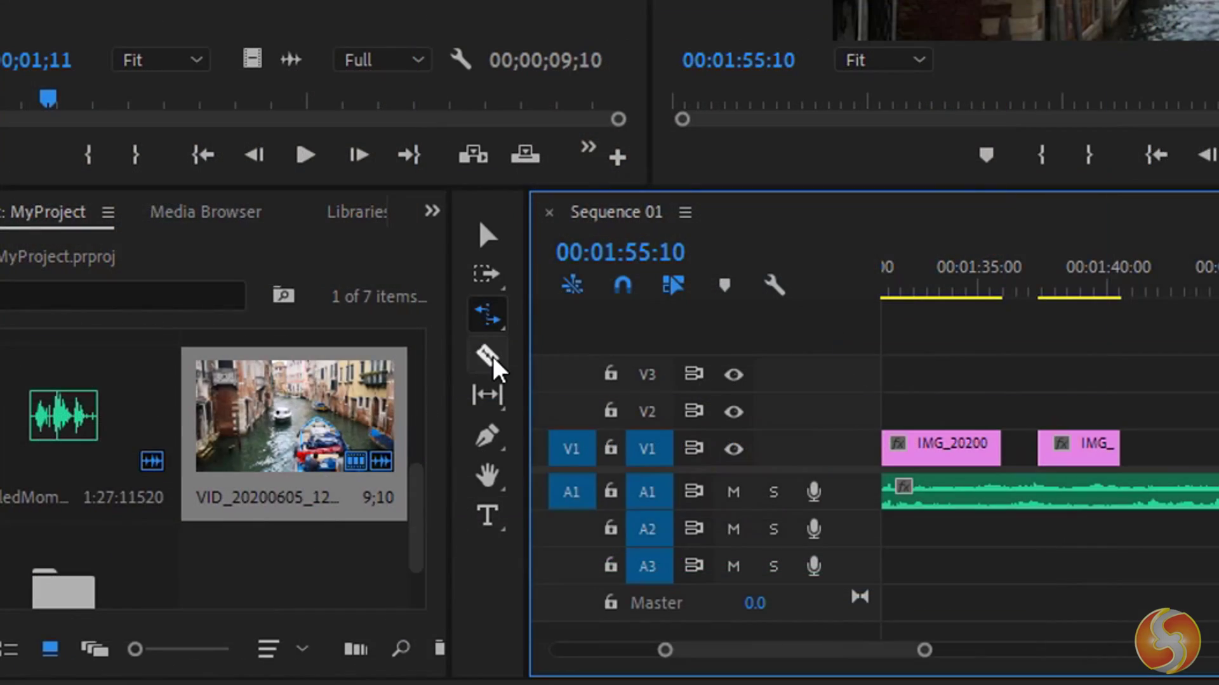
Cut the video clip with the Razor at about 00:01:48 and 00:01:54, try moving the last piece, and undo these edits.
{"action": "left_click", "coordinate": [493, 356]}
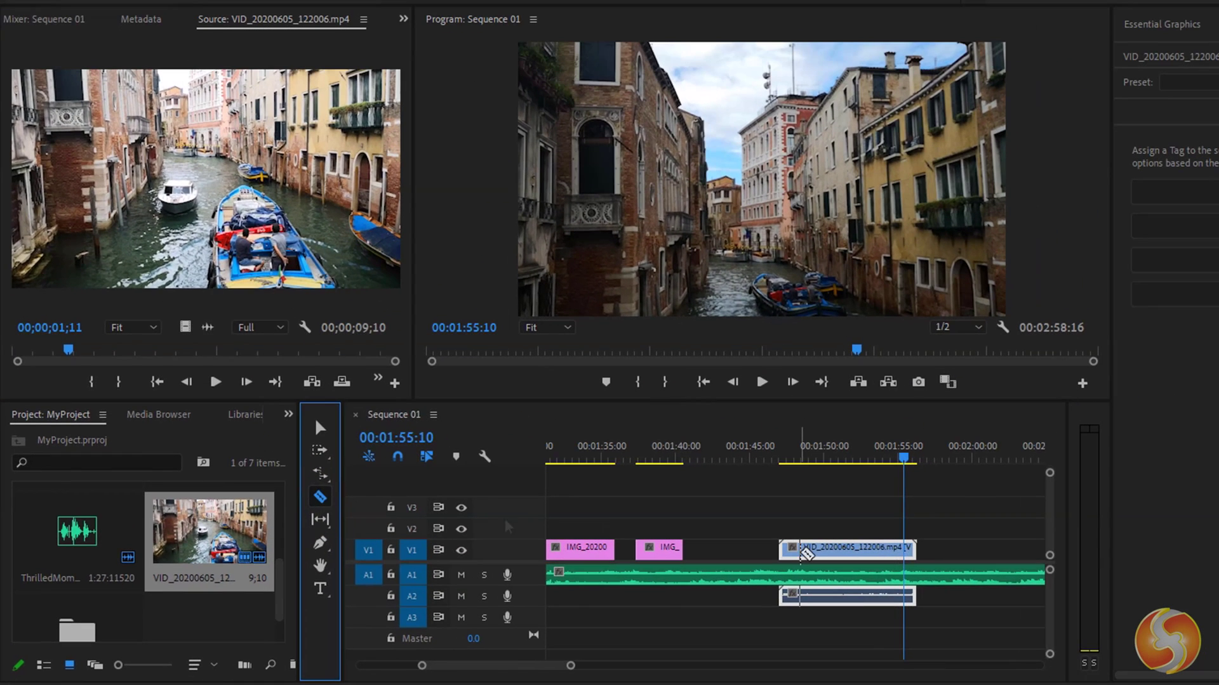
{"action": "left_click", "coordinate": [802, 550]}
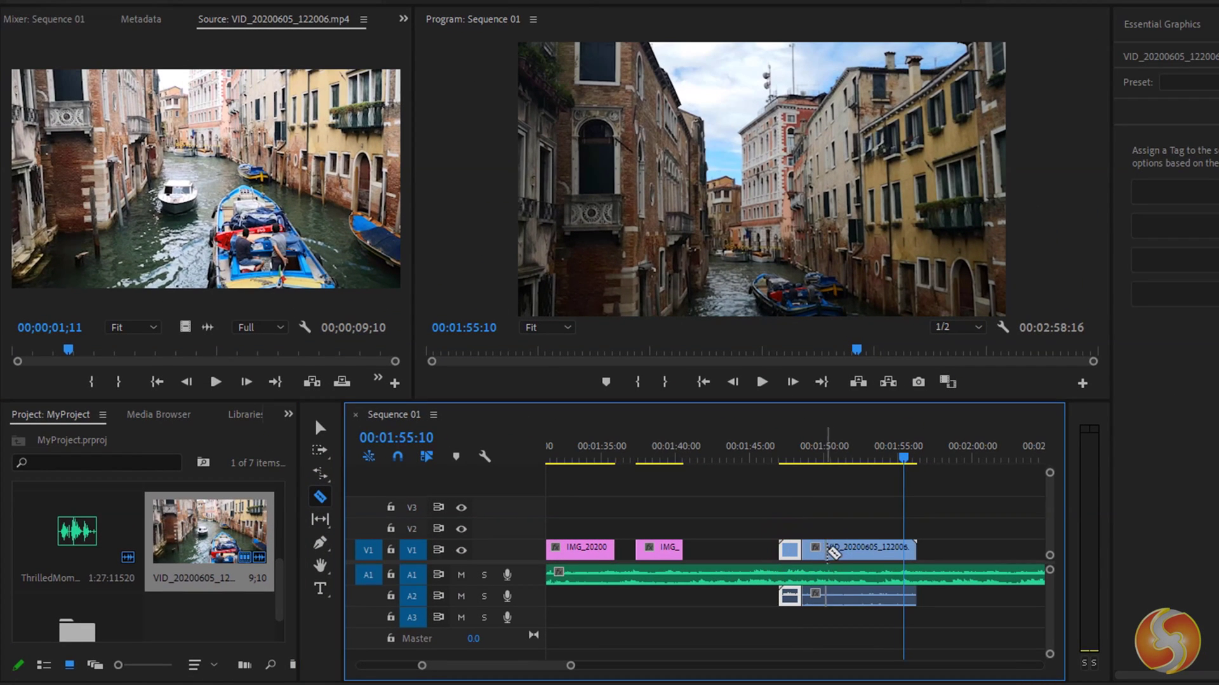
{"action": "left_click", "coordinate": [884, 549]}
{"action": "key", "text": "v"}
{"action": "left_click_drag", "start_coordinate": [898, 550], "coordinate": [930, 633]}
{"action": "key", "text": "ctrl+z"}
{"action": "key", "text": "ctrl+z"}
{"action": "key", "text": "ctrl+z"}
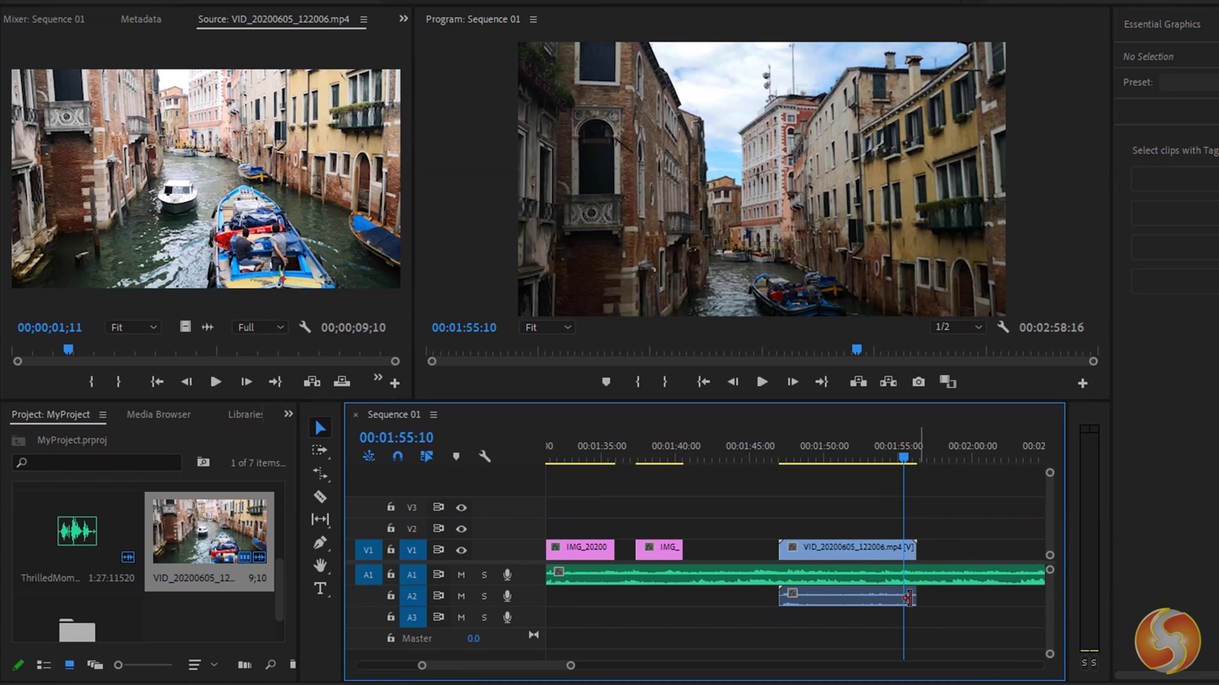
Copy the short image clip on V1 and paste it back to back in the gap before the video clip.
{"action": "left_click", "coordinate": [661, 549]}
{"action": "left_click", "coordinate": [640, 444]}
{"action": "left_click", "coordinate": [664, 553]}
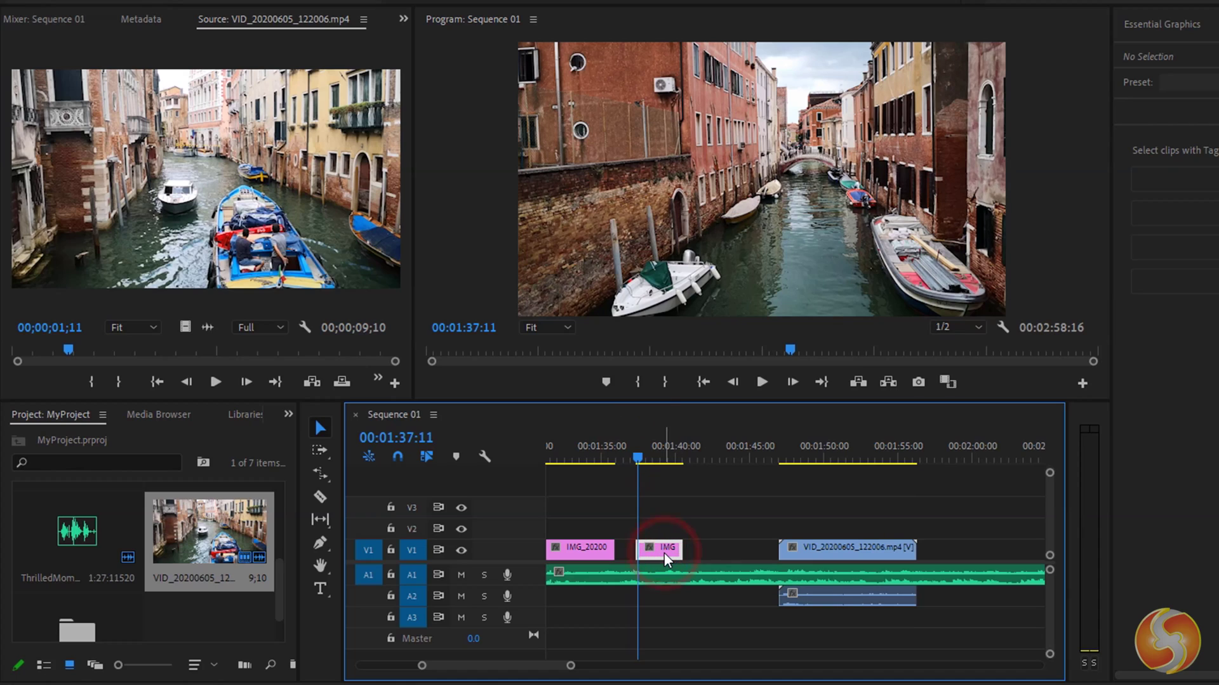
{"action": "left_click_drag", "start_coordinate": [664, 553], "coordinate": [695, 522]}
{"action": "key", "text": "Down"}
{"action": "key", "text": "Down"}
{"action": "key", "text": "ctrl+v"}
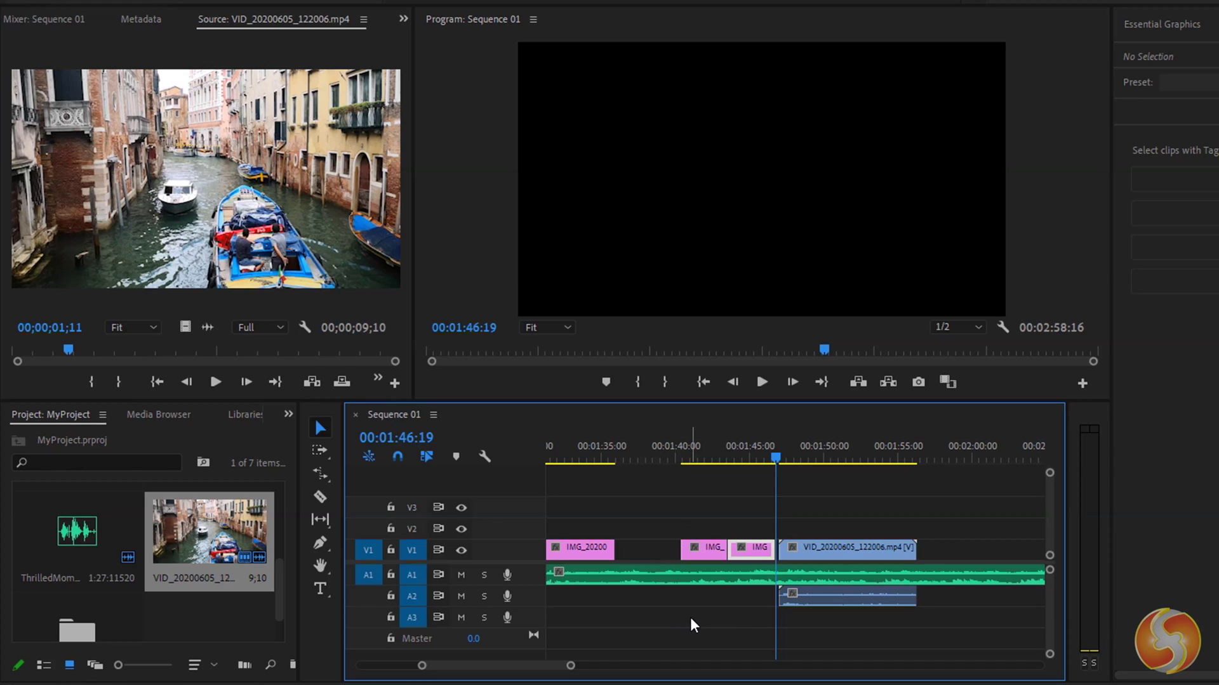
Delete the pasted image clips and the video clip from the sequence.
{"action": "key", "text": "Delete"}
{"action": "left_click", "coordinate": [703, 554]}
{"action": "key", "text": "Delete"}
{"action": "left_click", "coordinate": [820, 548]}
{"action": "key", "text": "Delete"}
Undo the clip deletions and the pasted copies to restore the previous clip arrangement.
{"action": "key", "text": "ctrl+z"}
{"action": "key", "text": "ctrl+z"}
{"action": "key", "text": "ctrl+z"}
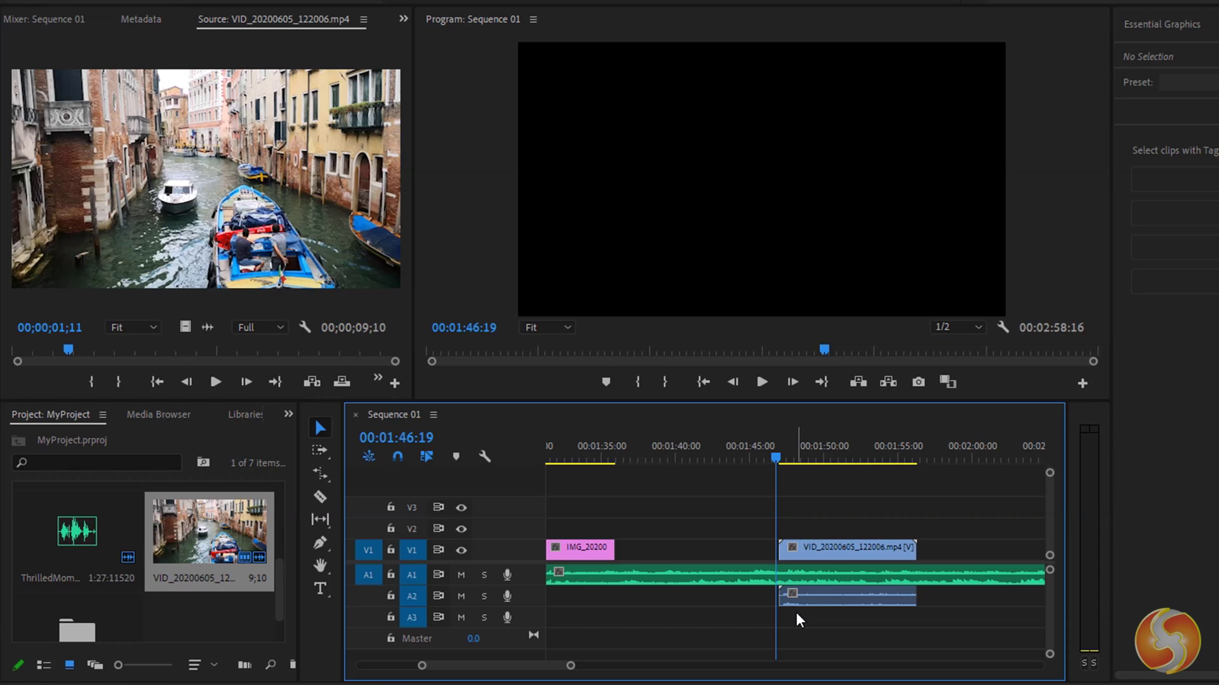
{"action": "key", "text": "ctrl+z"}
{"action": "key", "text": "ctrl+z"}
{"action": "key", "text": "ctrl+z"}
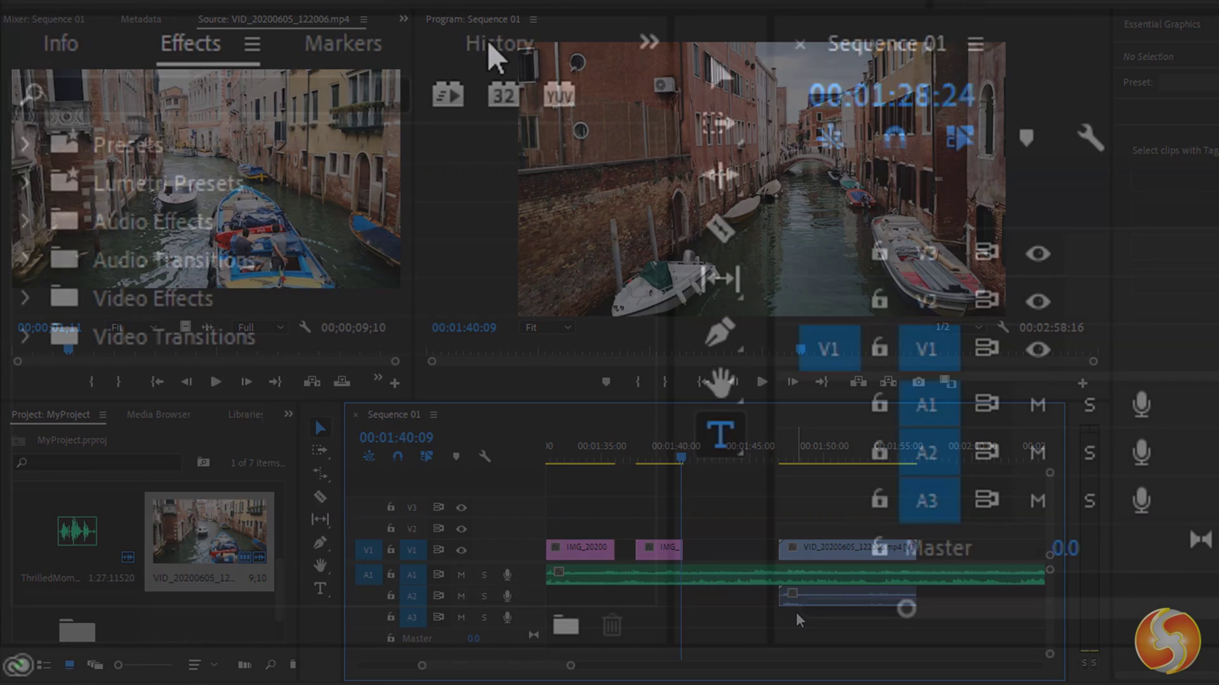
Open the project's History and step back through several earlier editing states.
{"action": "left_click", "coordinate": [522, 54]}
{"action": "scroll", "coordinate": [166, 584], "scroll_direction": "down", "scroll_amount": 1}
{"action": "left_click", "coordinate": [166, 584]}
{"action": "left_click", "coordinate": [161, 544]}
{"action": "left_click", "coordinate": [163, 508]}
{"action": "left_click", "coordinate": [181, 470]}
{"action": "left_click", "coordinate": [184, 429]}
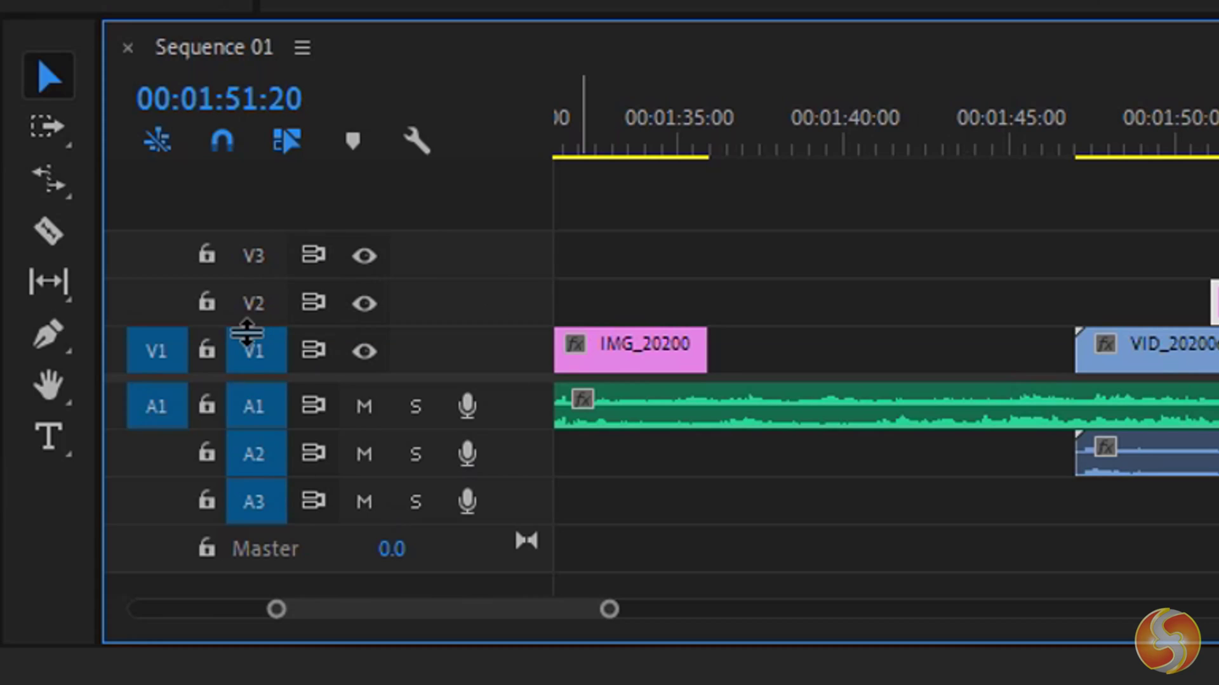
Hide video track V2 to check the Program Monitor, and show the track again.
{"action": "left_click", "coordinate": [360, 305]}
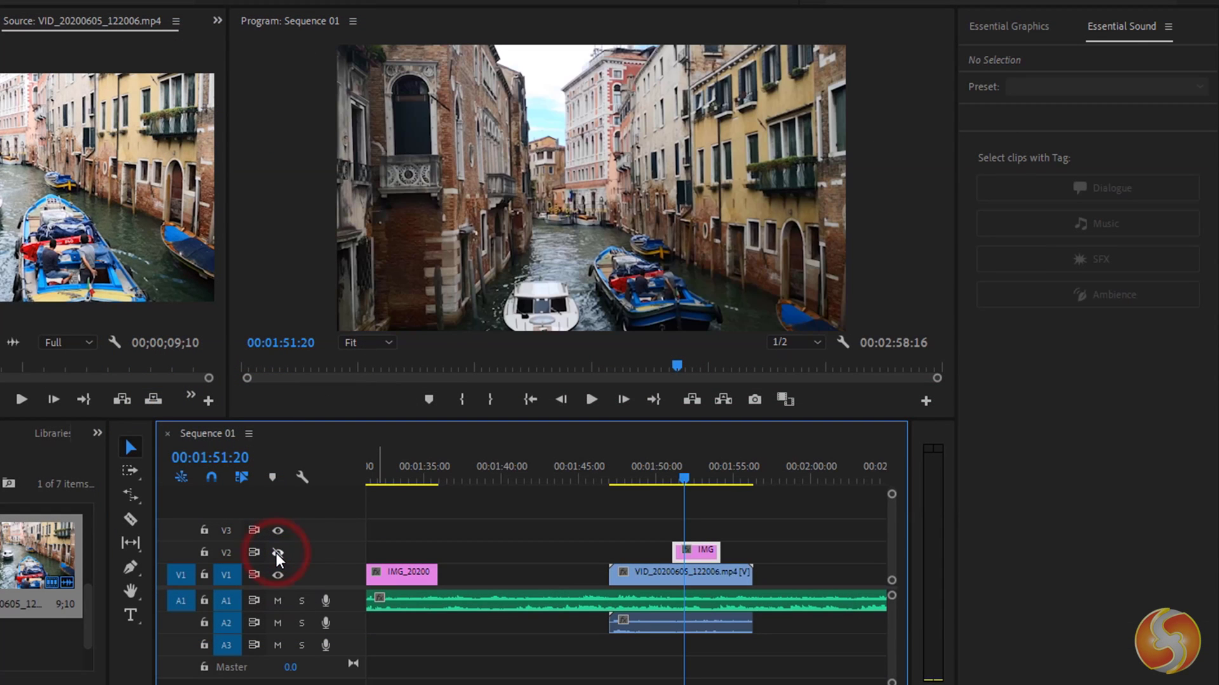
{"action": "left_click", "coordinate": [276, 553]}
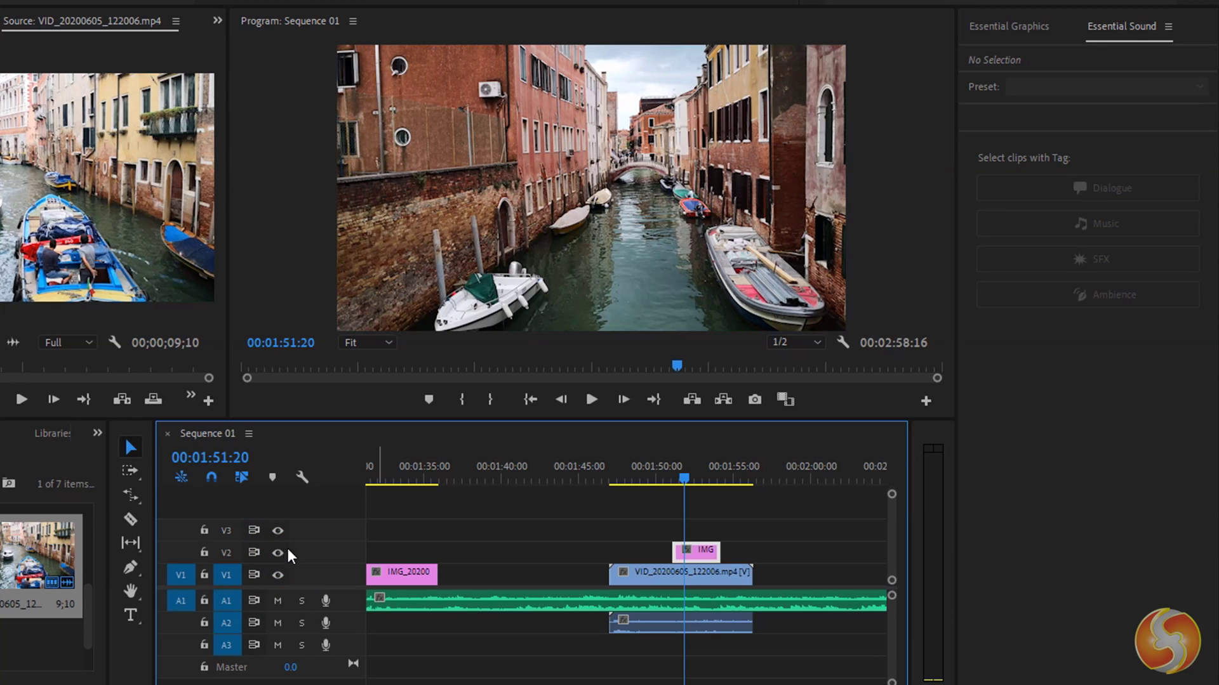
Play the sequence over the video clip while trying Mute and Solo on audio track A1.
{"action": "left_click", "coordinate": [591, 399]}
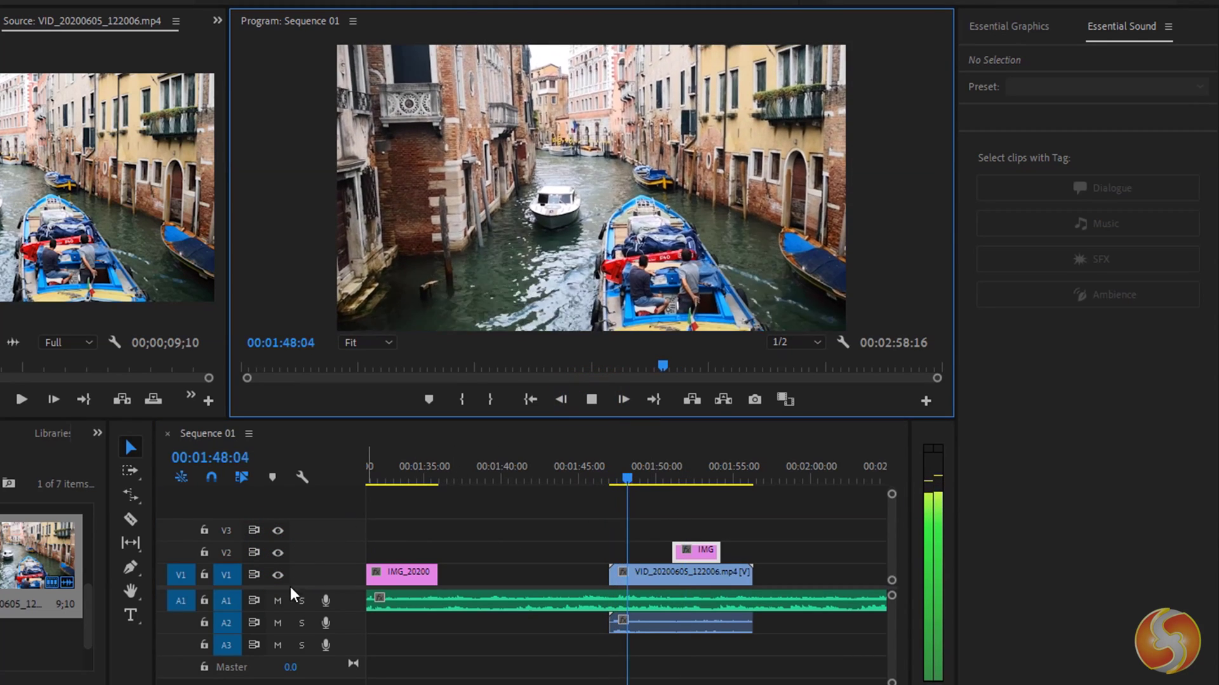
{"action": "left_click", "coordinate": [282, 599]}
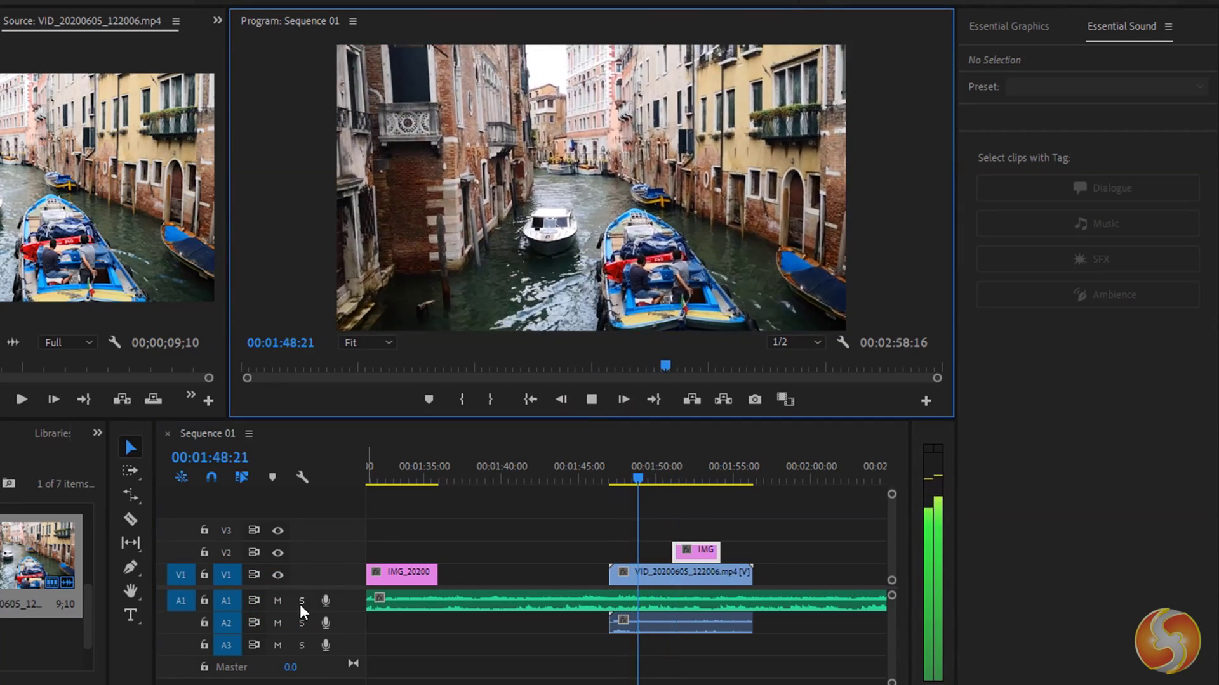
{"action": "left_click", "coordinate": [301, 603]}
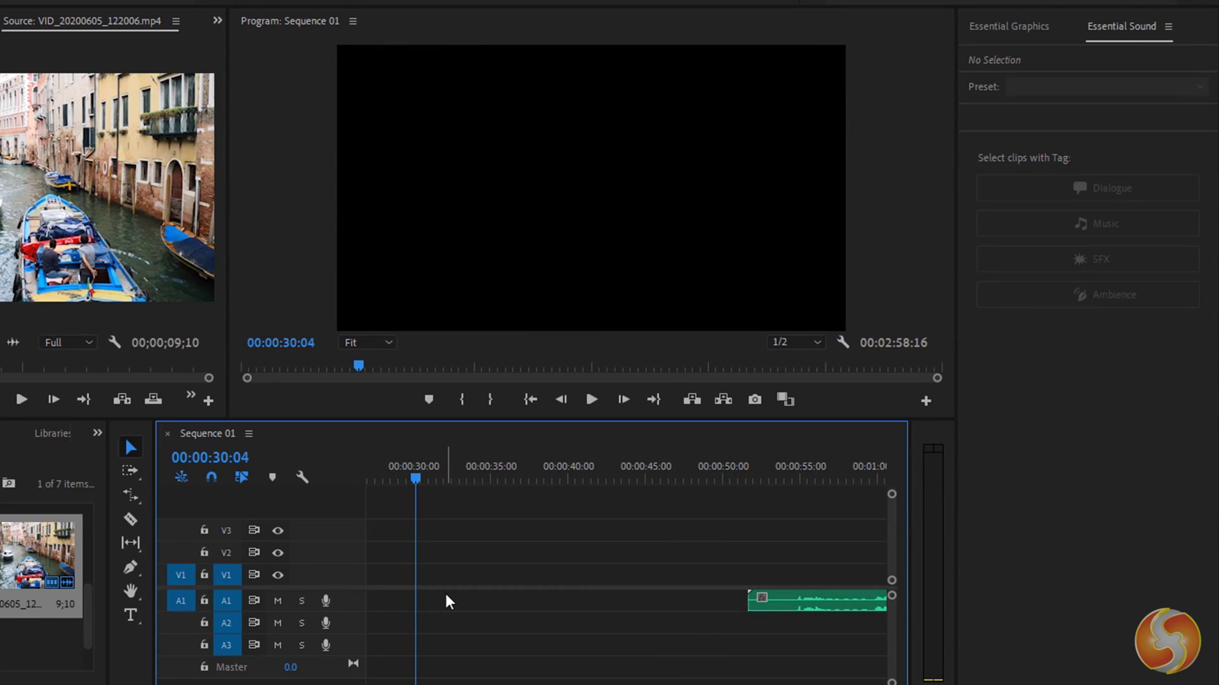
Record a voice-over on audio track A2 from about 00:00:30 and stop the recording.
{"action": "left_click", "coordinate": [326, 624]}
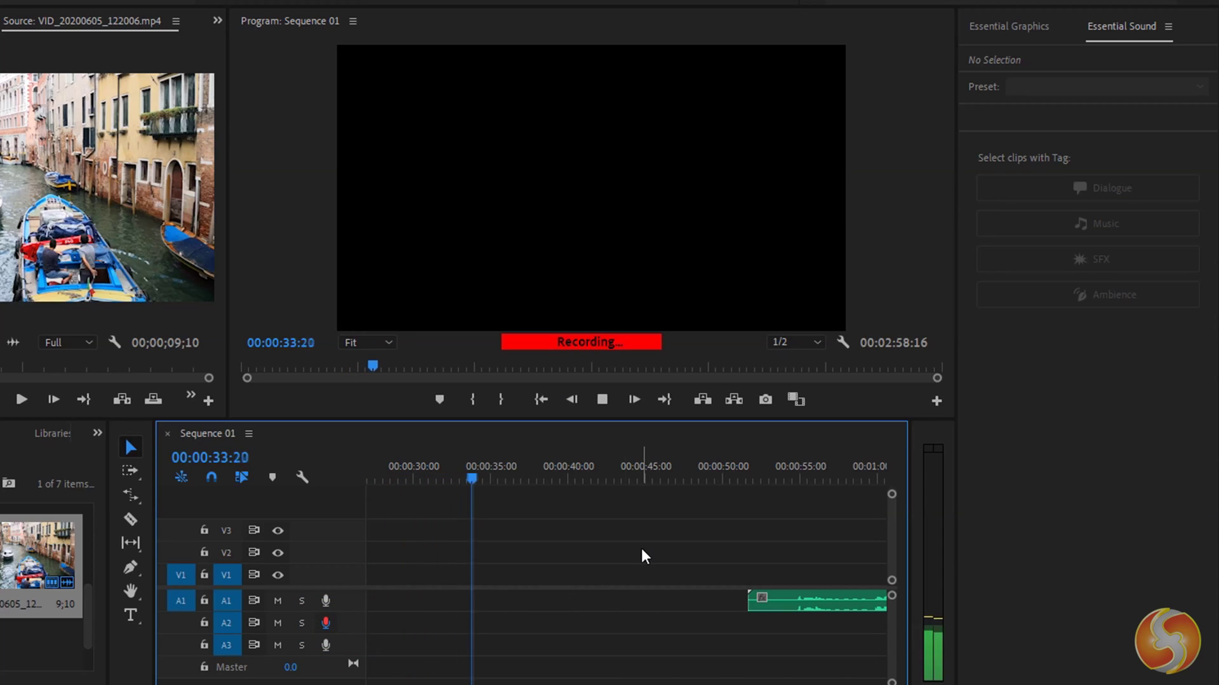
{"action": "left_click", "coordinate": [601, 400]}
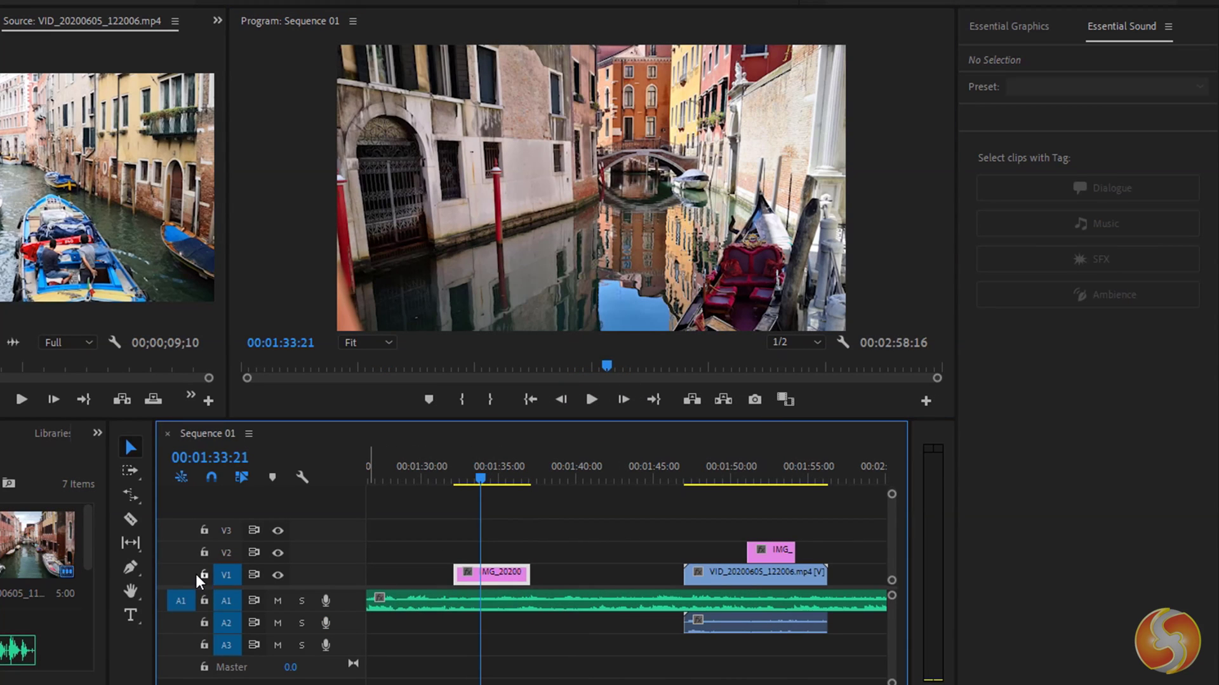
Lock video track V1 and try to select its image clip.
{"action": "left_click", "coordinate": [204, 573]}
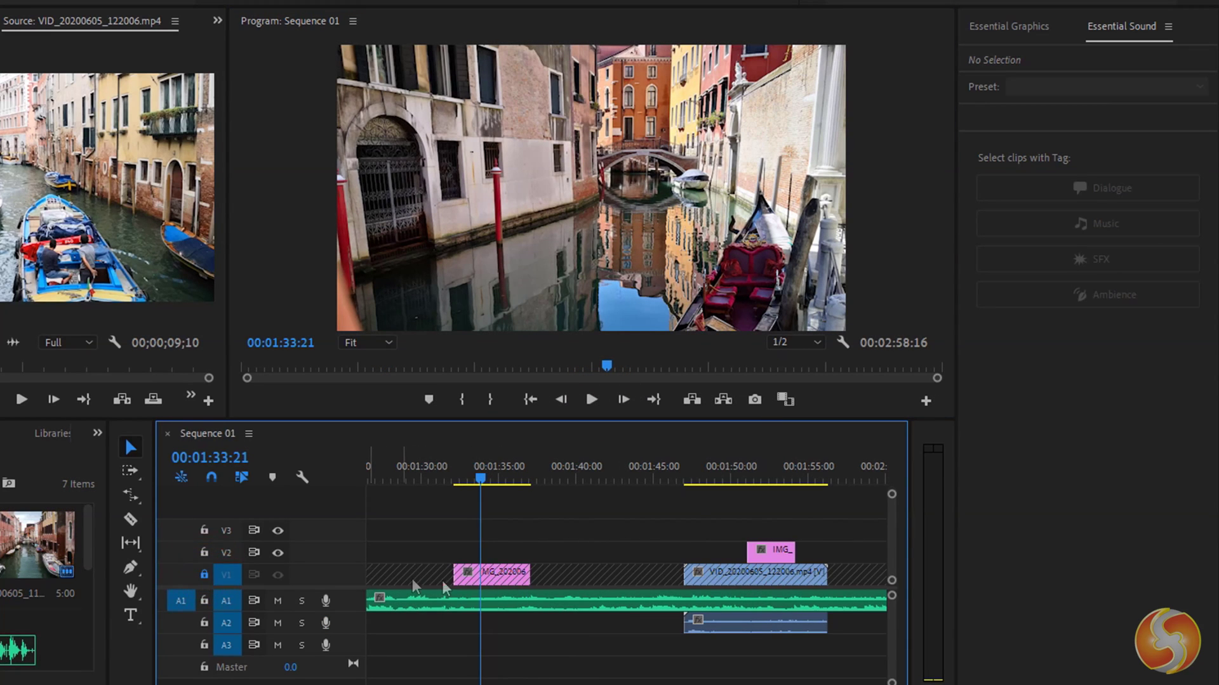
{"action": "left_click", "coordinate": [492, 577]}
{"action": "left_click", "coordinate": [509, 575]}
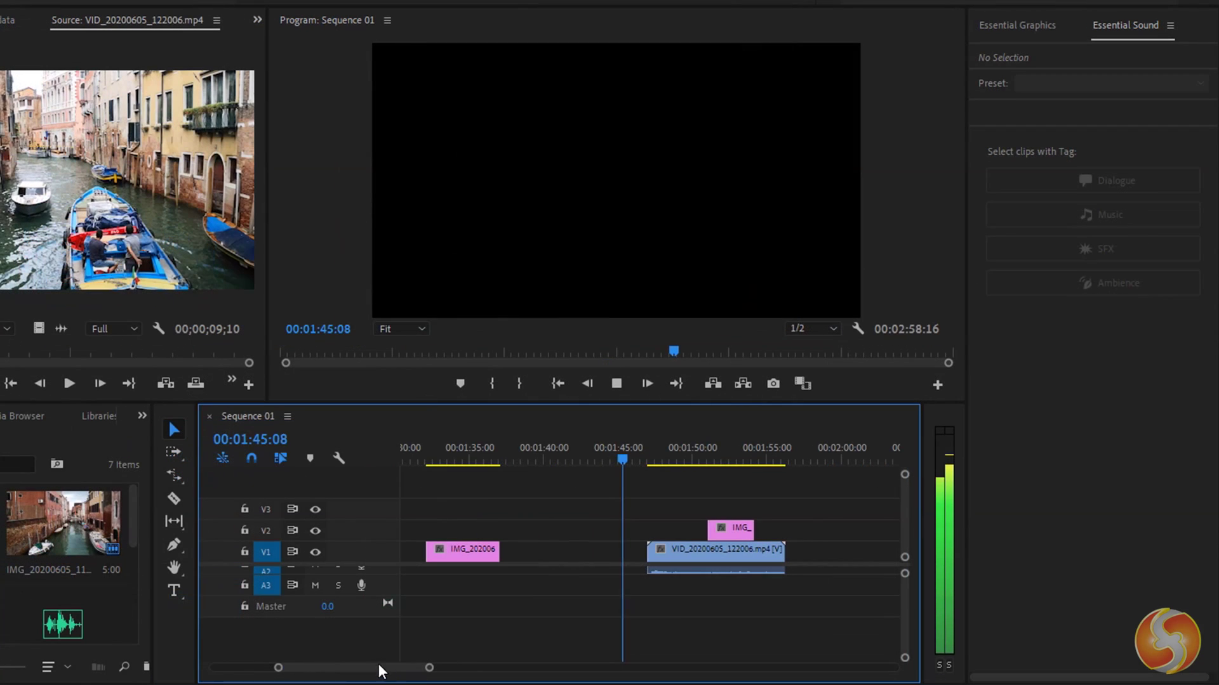
{"action": "left_click_drag", "start_coordinate": [329, 606], "coordinate": [420, 627]}
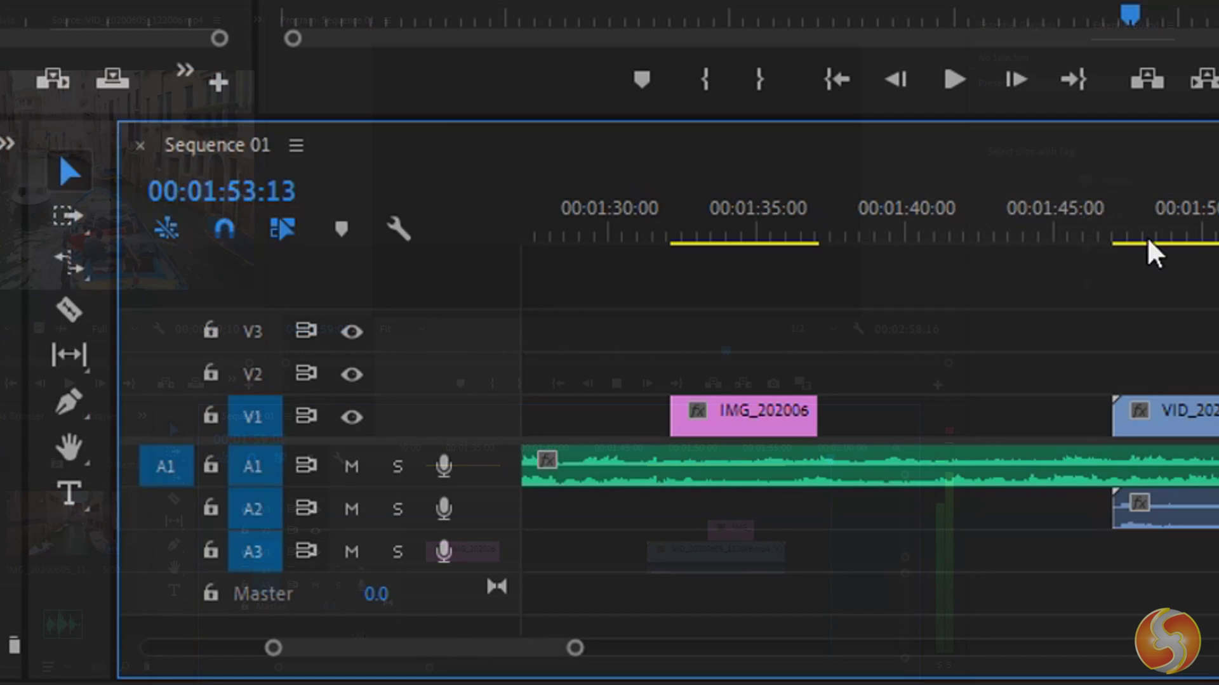
{"action": "right_click", "coordinate": [451, 417]}
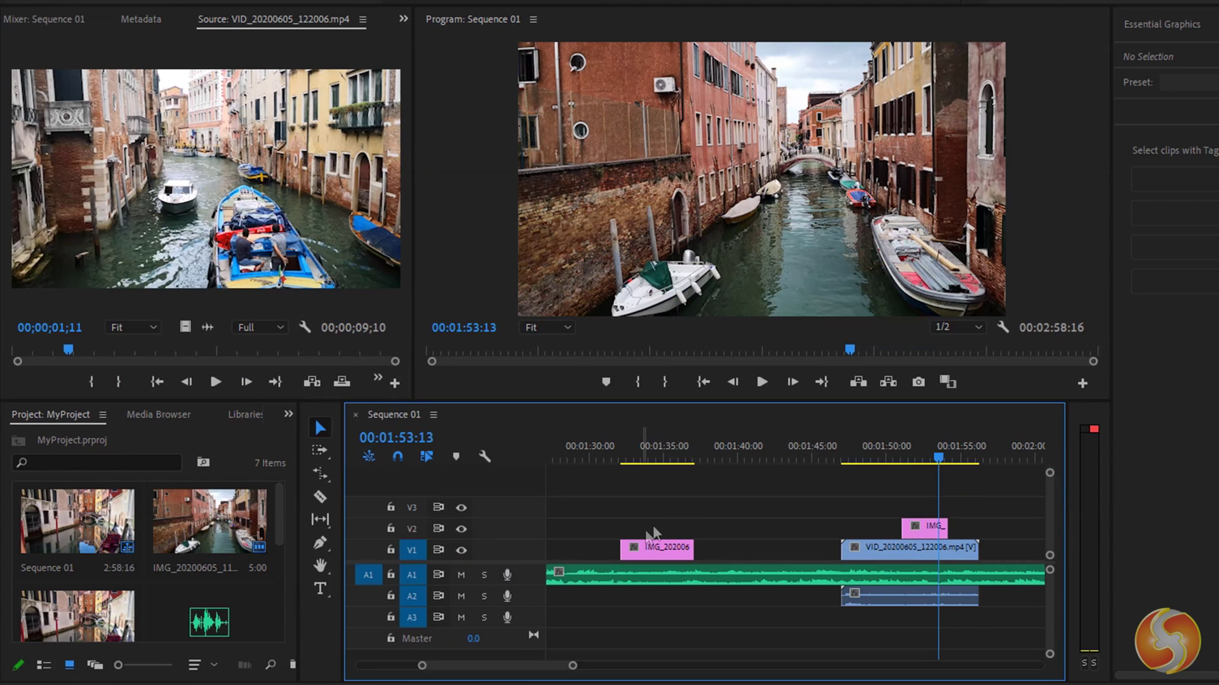
Select the image clip on video track V2 and show its Effect Controls.
{"action": "left_click", "coordinate": [930, 527]}
{"action": "left_click", "coordinate": [400, 17]}
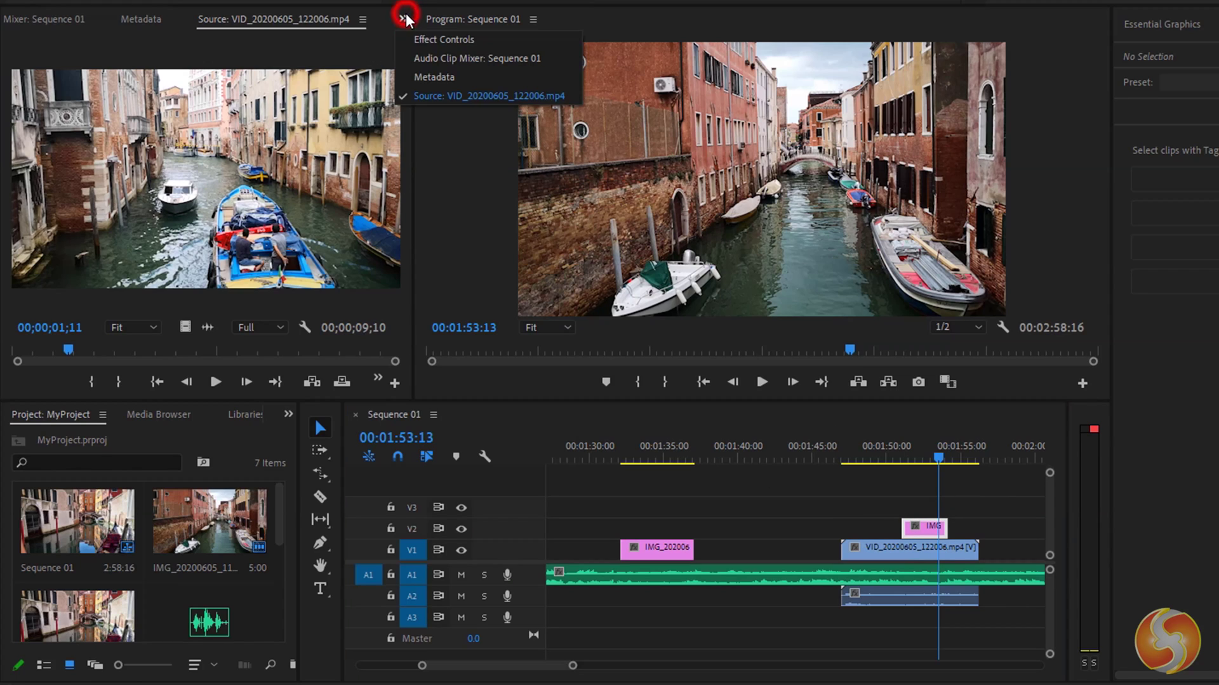
{"action": "left_click", "coordinate": [458, 41]}
{"action": "left_click", "coordinate": [876, 550]}
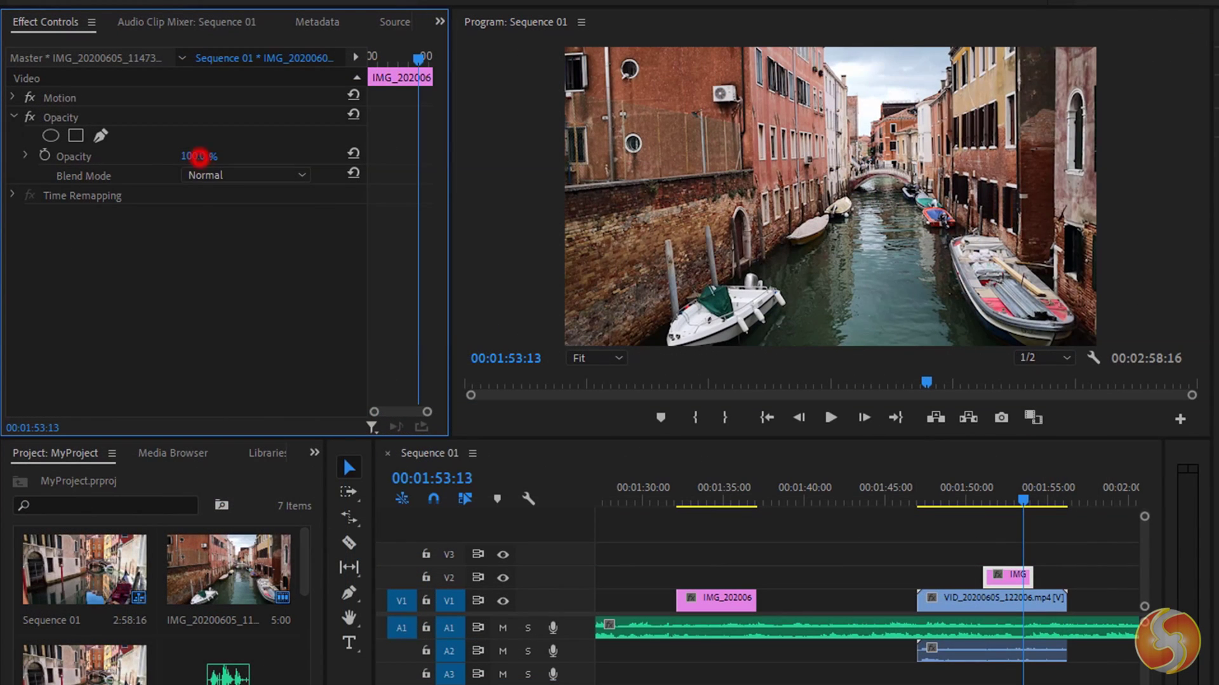
Try opacity values of 49 % and 40 % on the V2 image clip, resetting the parameter in between.
{"action": "left_click", "coordinate": [199, 156]}
{"action": "type", "text": "11"}
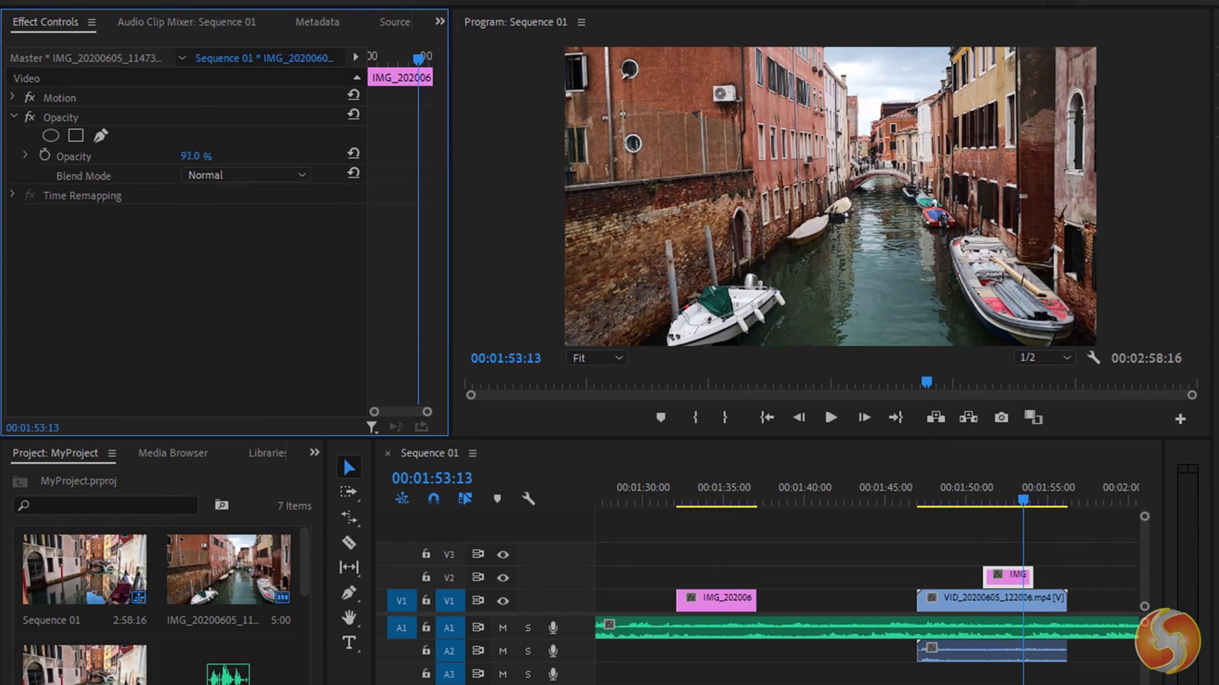
{"action": "key", "text": "Return"}
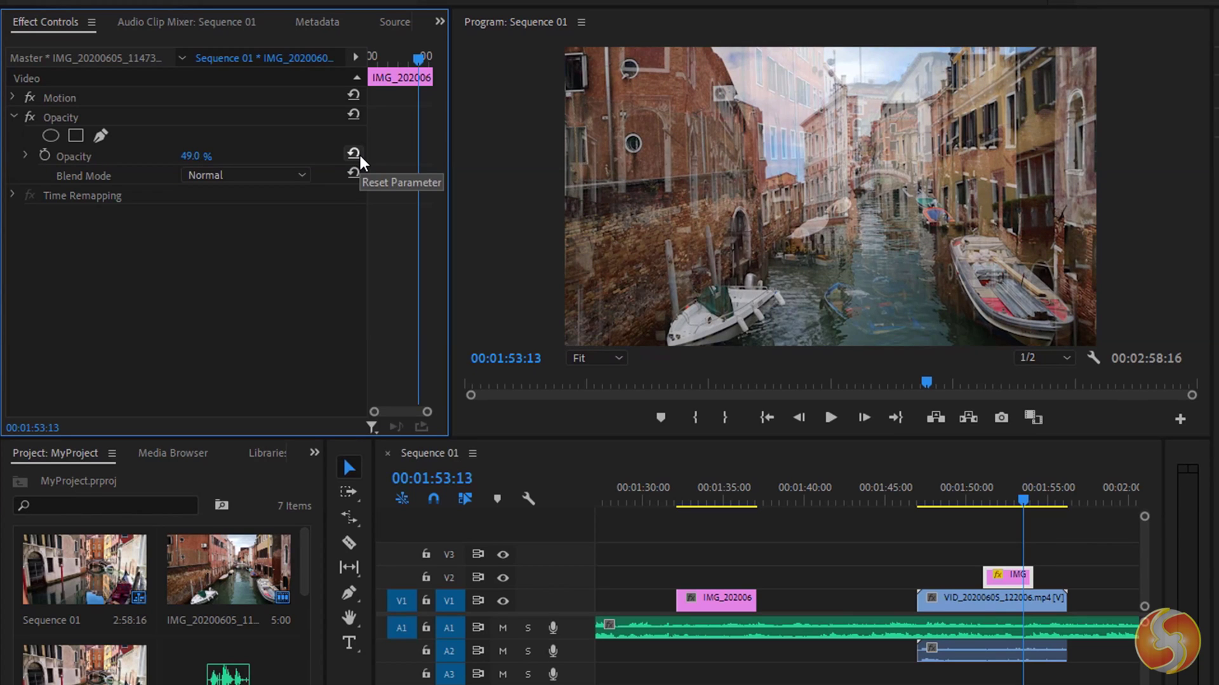
{"action": "left_click", "coordinate": [353, 154]}
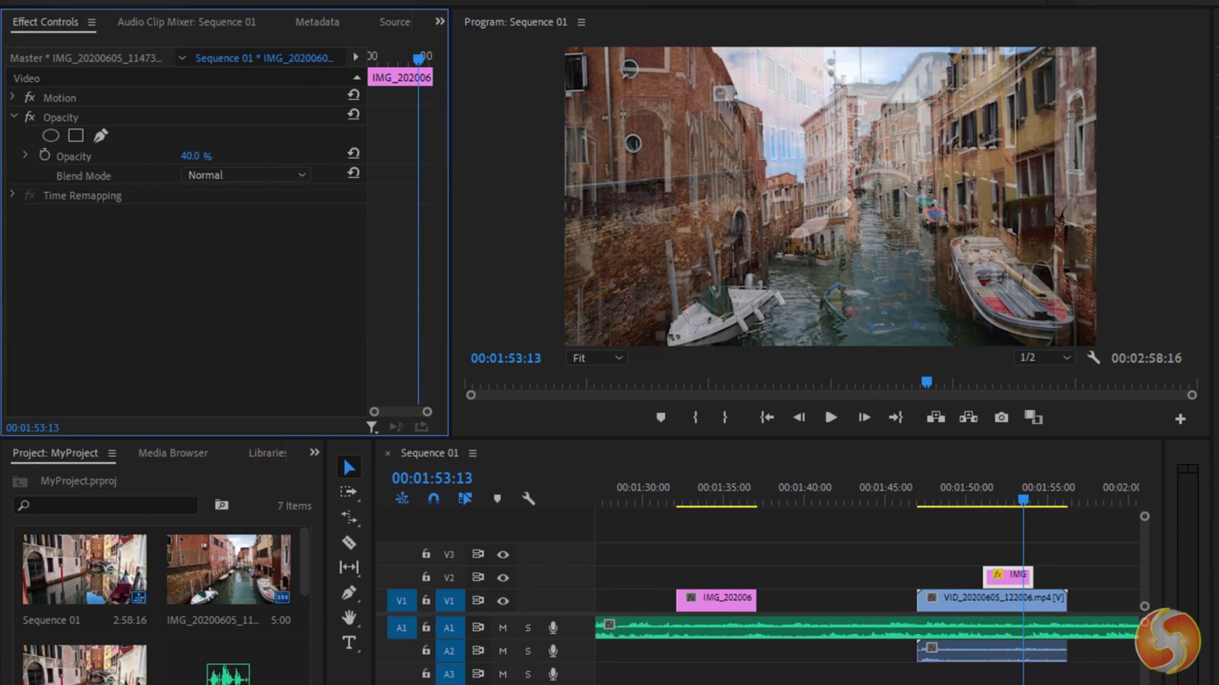
Switch the V2 image clip's Opacity effect off and on again, and reset its opacity to the default.
{"action": "left_click", "coordinate": [28, 116]}
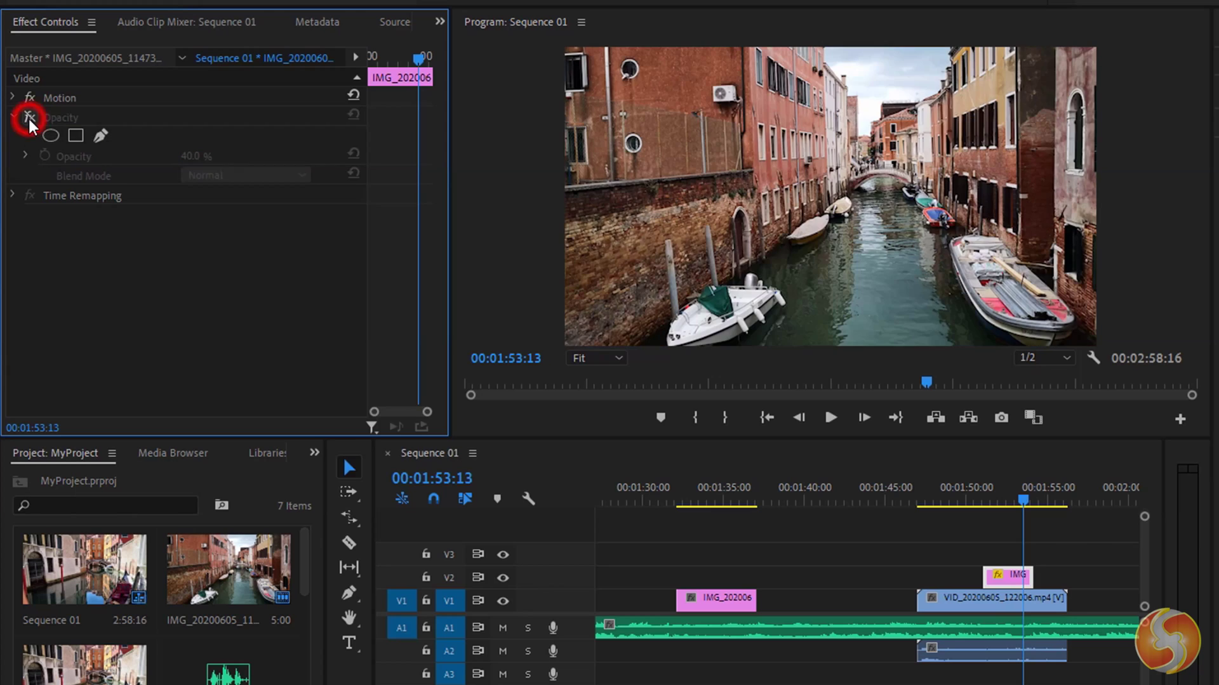
{"action": "left_click", "coordinate": [28, 116]}
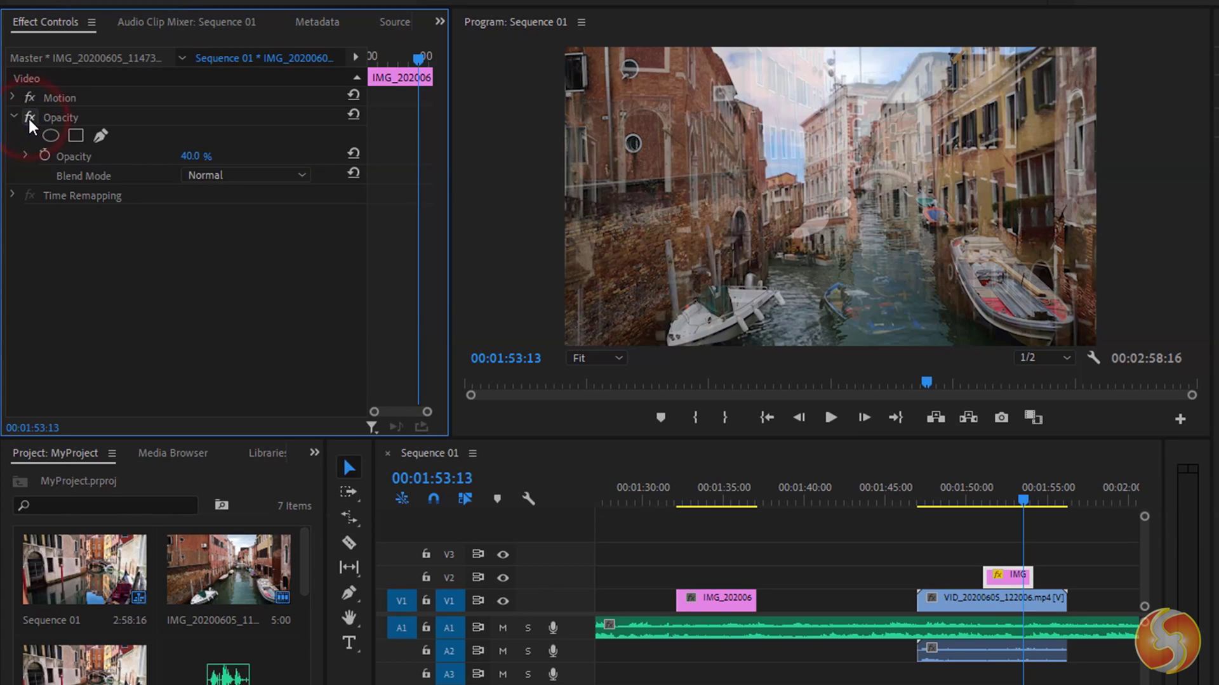
{"action": "left_click", "coordinate": [354, 153]}
Select the V1 video clip and the A1 music clip in turn to compare their effect controls.
{"action": "left_click", "coordinate": [974, 603]}
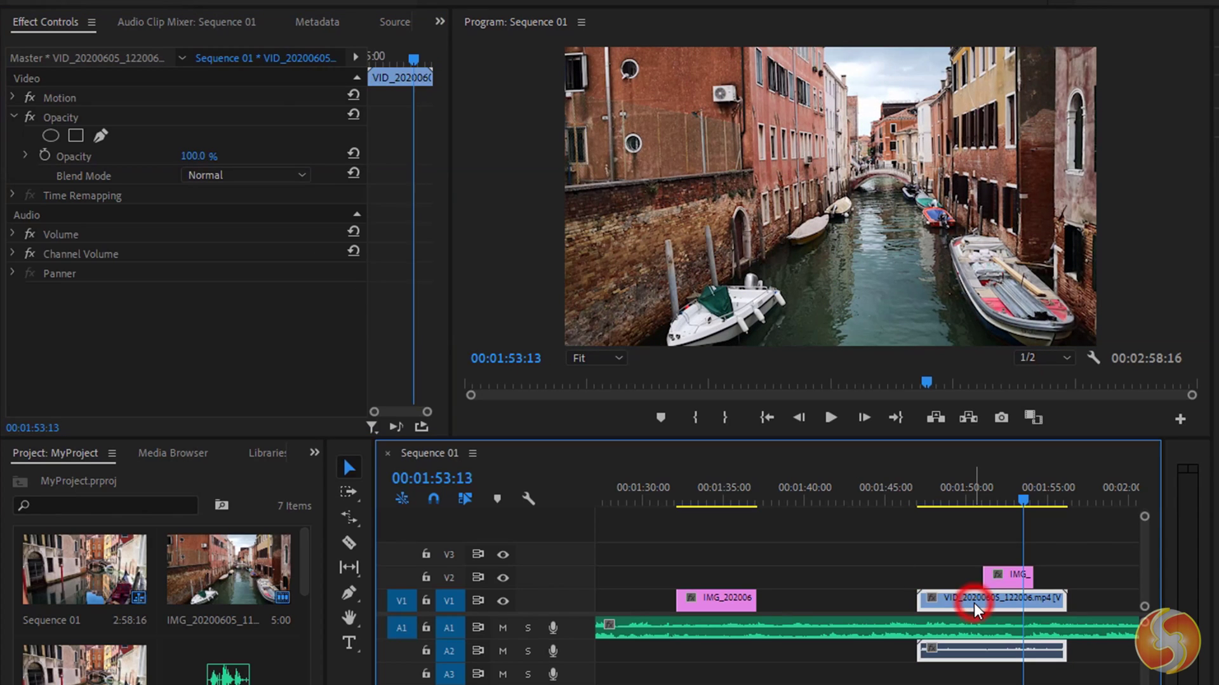
{"action": "left_click", "coordinate": [932, 626]}
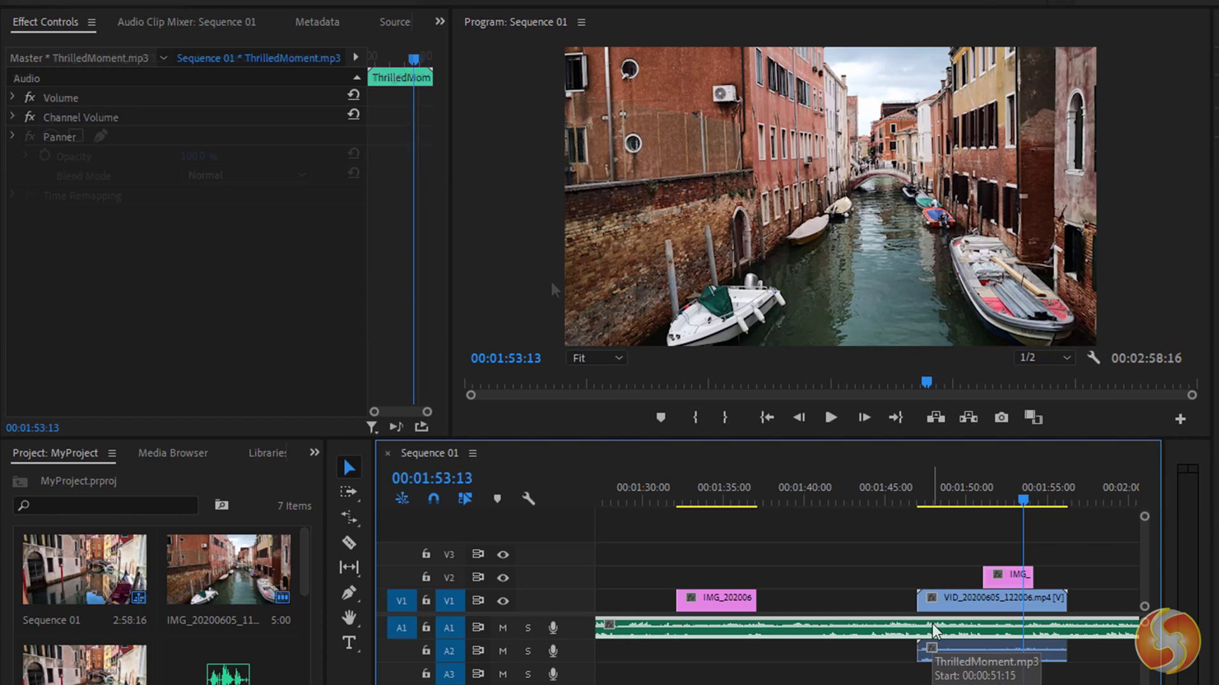
Scale down the V2 image clip and place it in the upper right of the frame, trying its rotation and opacity.
{"action": "left_click", "coordinate": [1010, 575]}
{"action": "left_click", "coordinate": [13, 99]}
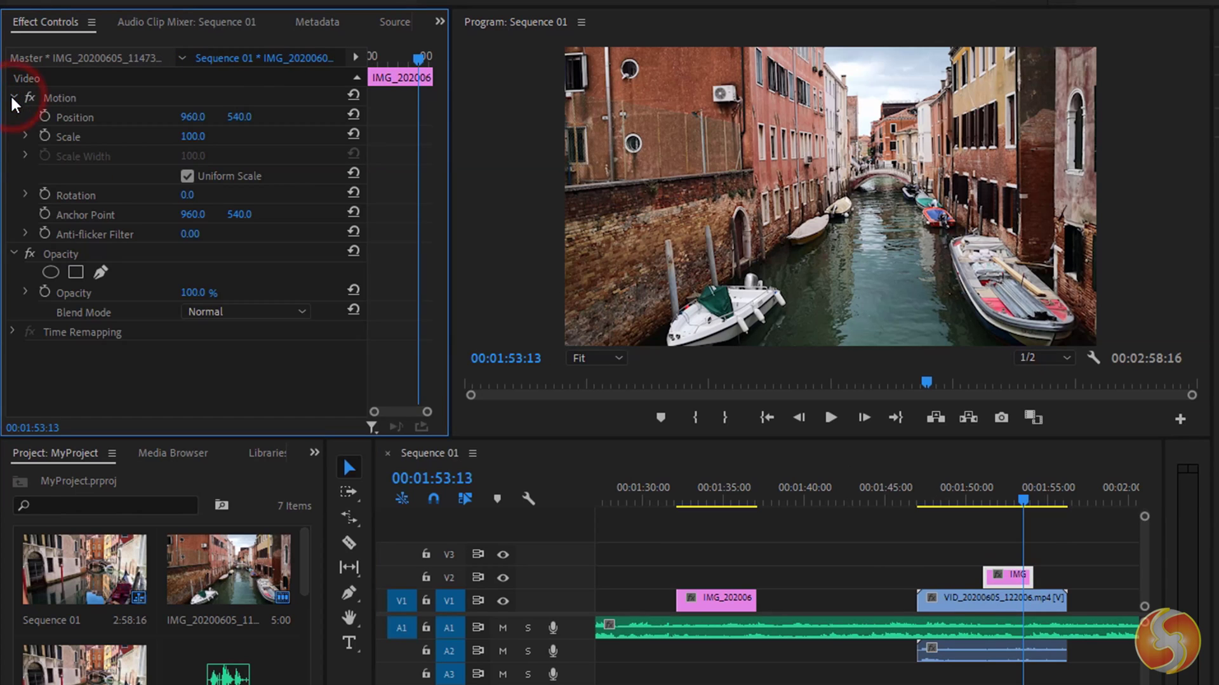
{"action": "left_click", "coordinate": [193, 137]}
{"action": "left_click_drag", "start_coordinate": [193, 136], "coordinate": [438, 117]}
{"action": "left_click_drag", "start_coordinate": [239, 116], "coordinate": [107, 116]}
{"action": "mouse_move", "coordinate": [187, 195]}
{"action": "left_mouse_down"}
{"action": "mouse_move", "coordinate": [216, 196]}
{"action": "mouse_move", "coordinate": [191, 195]}
{"action": "left_mouse_up"}
{"action": "left_click_drag", "start_coordinate": [190, 196], "coordinate": [203, 197]}
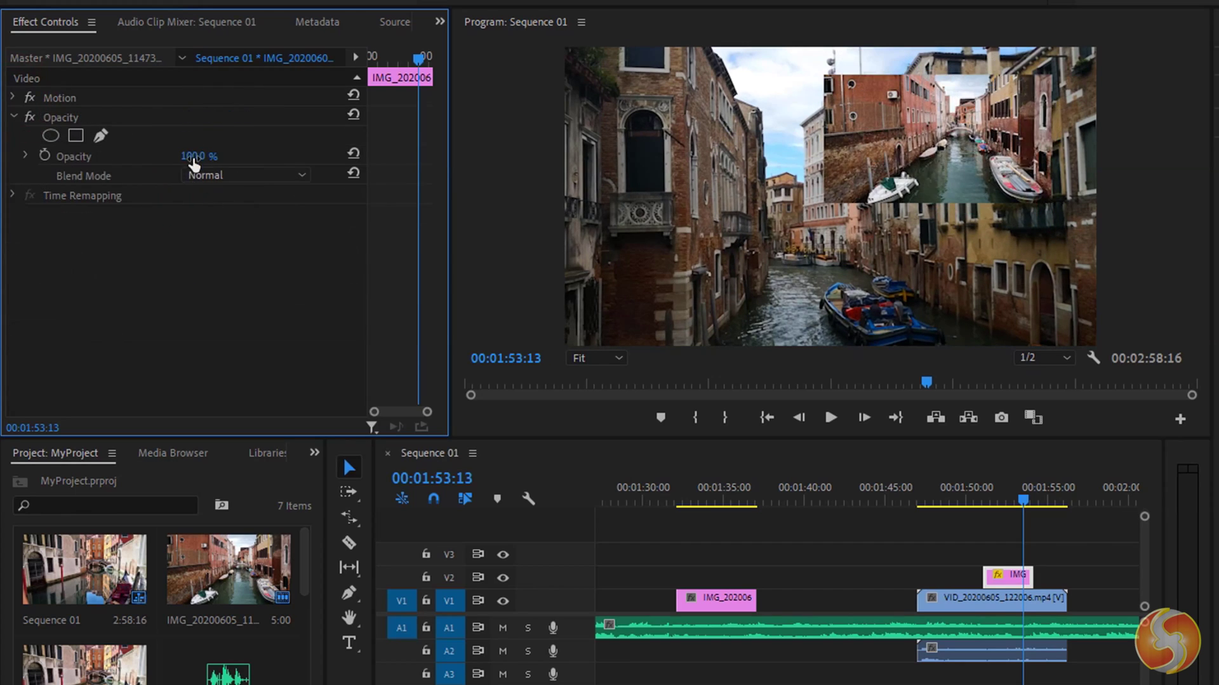
{"action": "left_click", "coordinate": [194, 156]}
{"action": "mouse_move", "coordinate": [193, 156]}
{"action": "left_mouse_down"}
{"action": "mouse_move", "coordinate": [161, 156]}
{"action": "mouse_move", "coordinate": [193, 156]}
{"action": "left_mouse_up"}
Examine the Volume and Channel Volume properties of the ThrilledMoment.mp3 clip on track A1.
{"action": "left_click", "coordinate": [949, 630]}
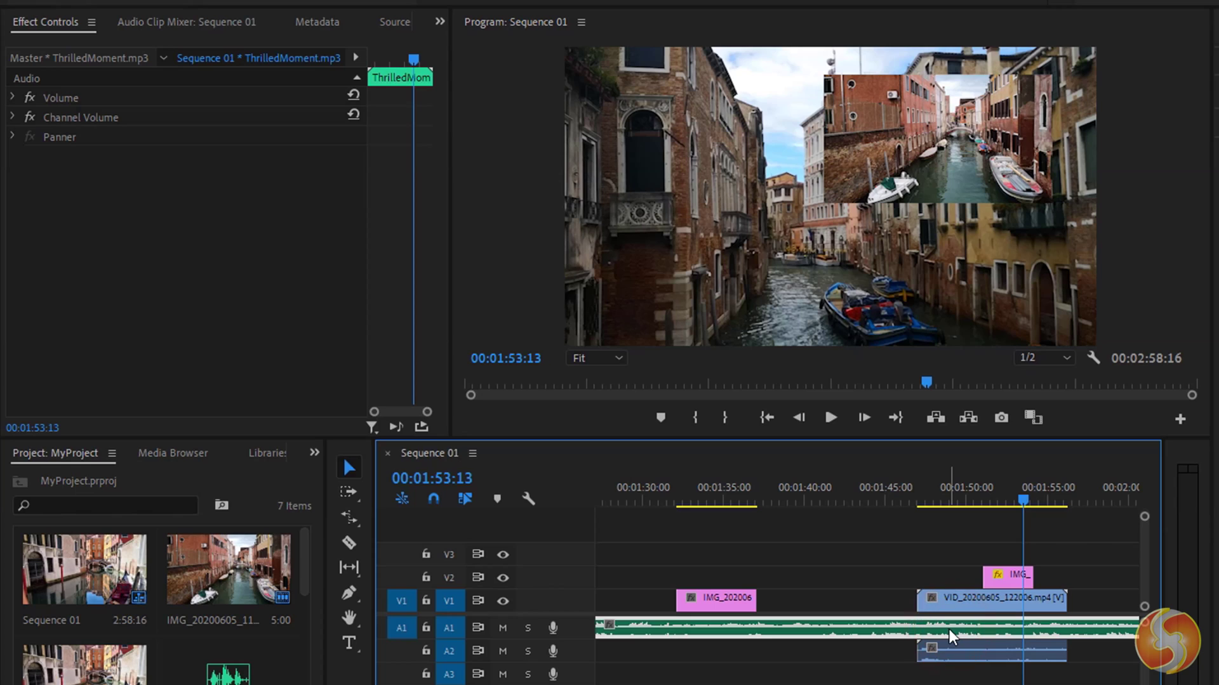
{"action": "left_click", "coordinate": [12, 96]}
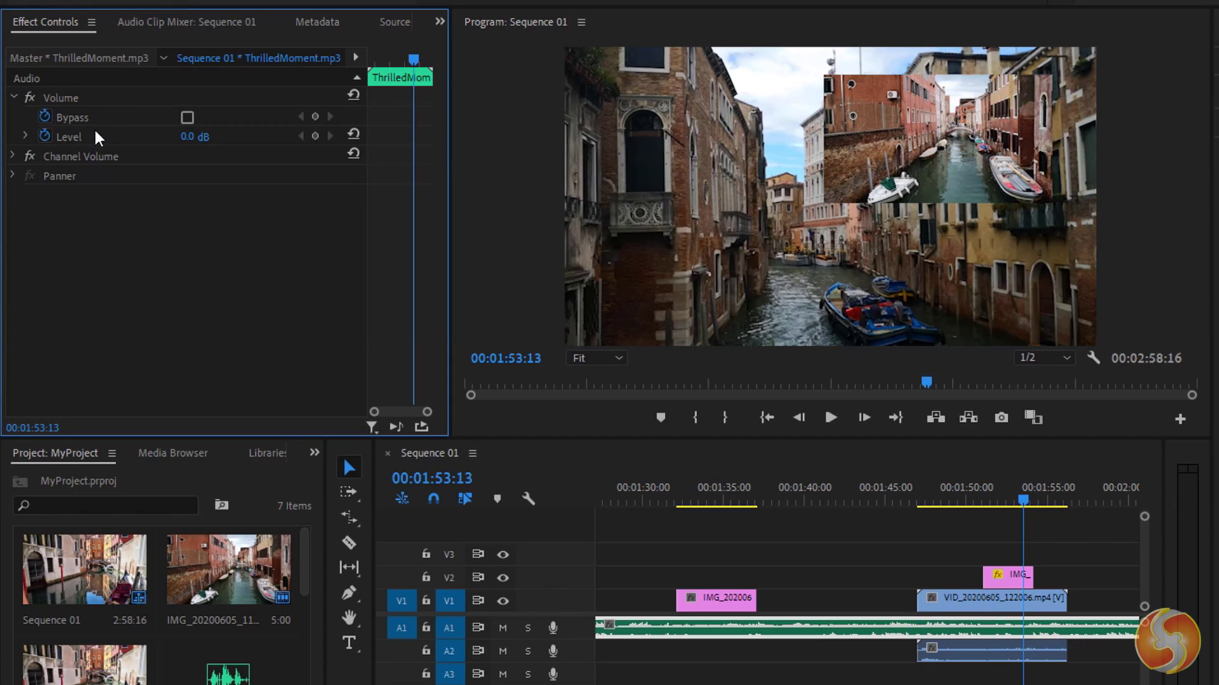
{"action": "left_click", "coordinate": [13, 156]}
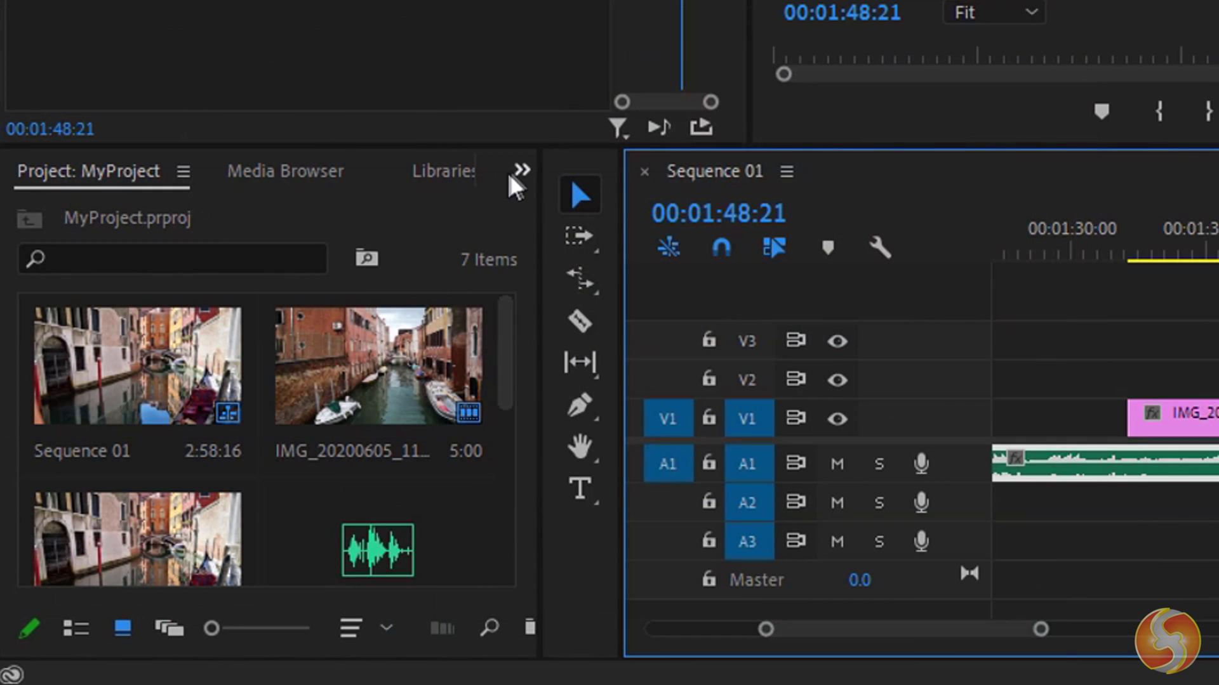
Apply the Lens Distortion video effect to the video clip on V1 and adjust its settings.
{"action": "left_click", "coordinate": [314, 453]}
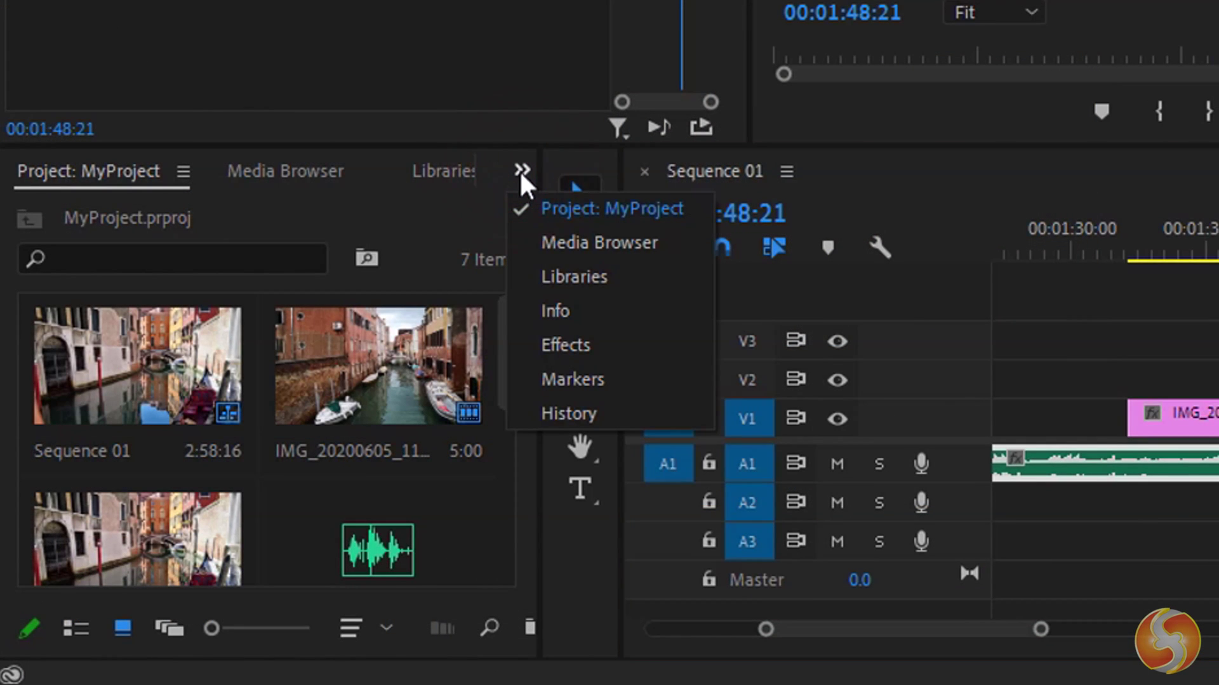
{"action": "left_click", "coordinate": [594, 345]}
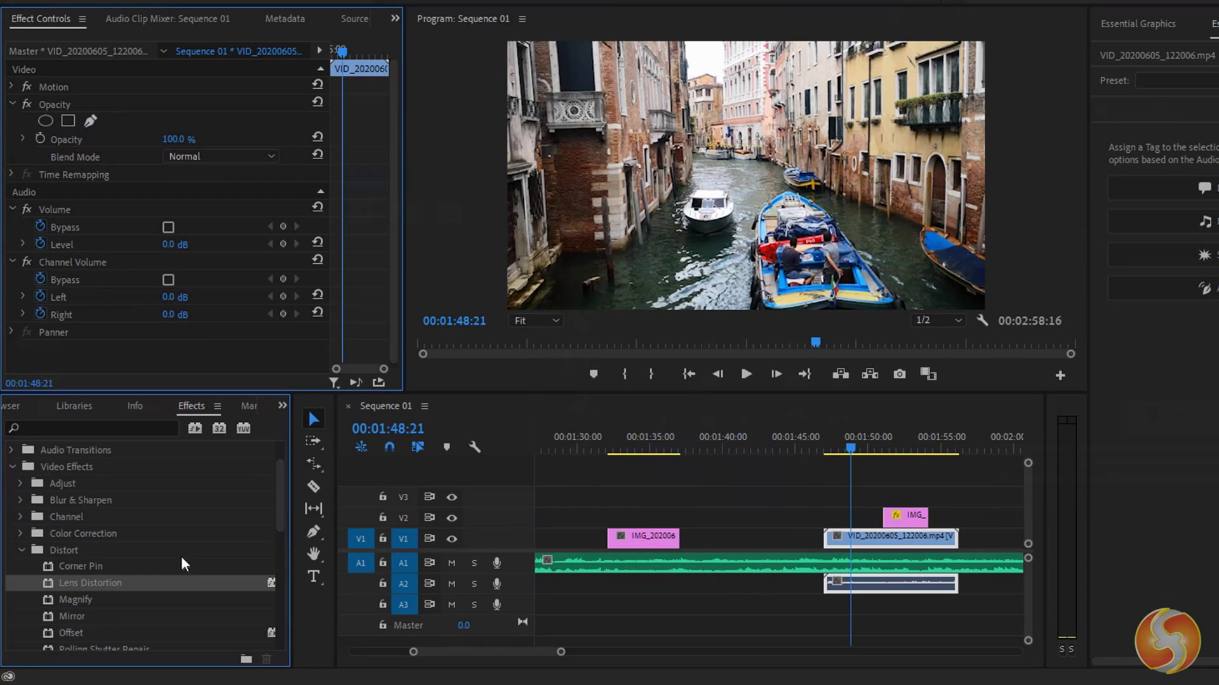
{"action": "scroll", "coordinate": [171, 419], "scroll_direction": "down", "scroll_amount": 2}
{"action": "left_click", "coordinate": [197, 376]}
{"action": "left_click_drag", "start_coordinate": [94, 536], "coordinate": [861, 541]}
{"action": "left_click", "coordinate": [167, 228]}
{"action": "left_click_drag", "start_coordinate": [167, 228], "coordinate": [141, 245]}
{"action": "left_click", "coordinate": [166, 245]}
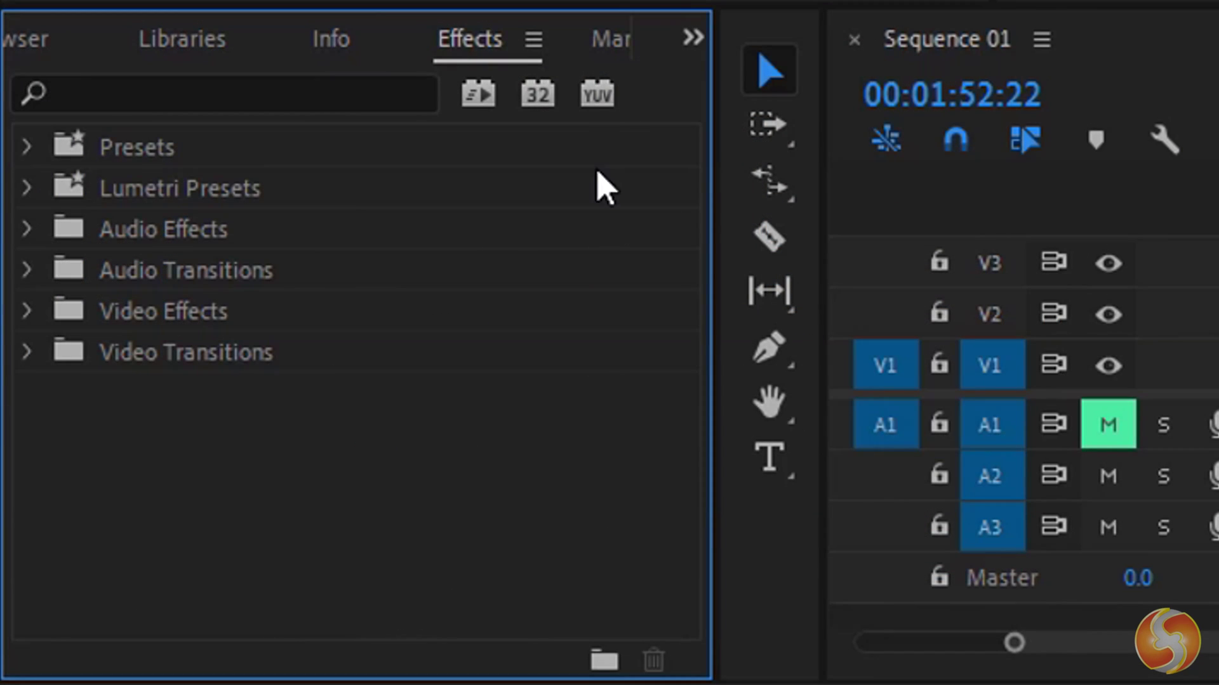
Look through the Audio Transitions and Video Transitions categories in the effects library.
{"action": "left_click", "coordinate": [27, 270]}
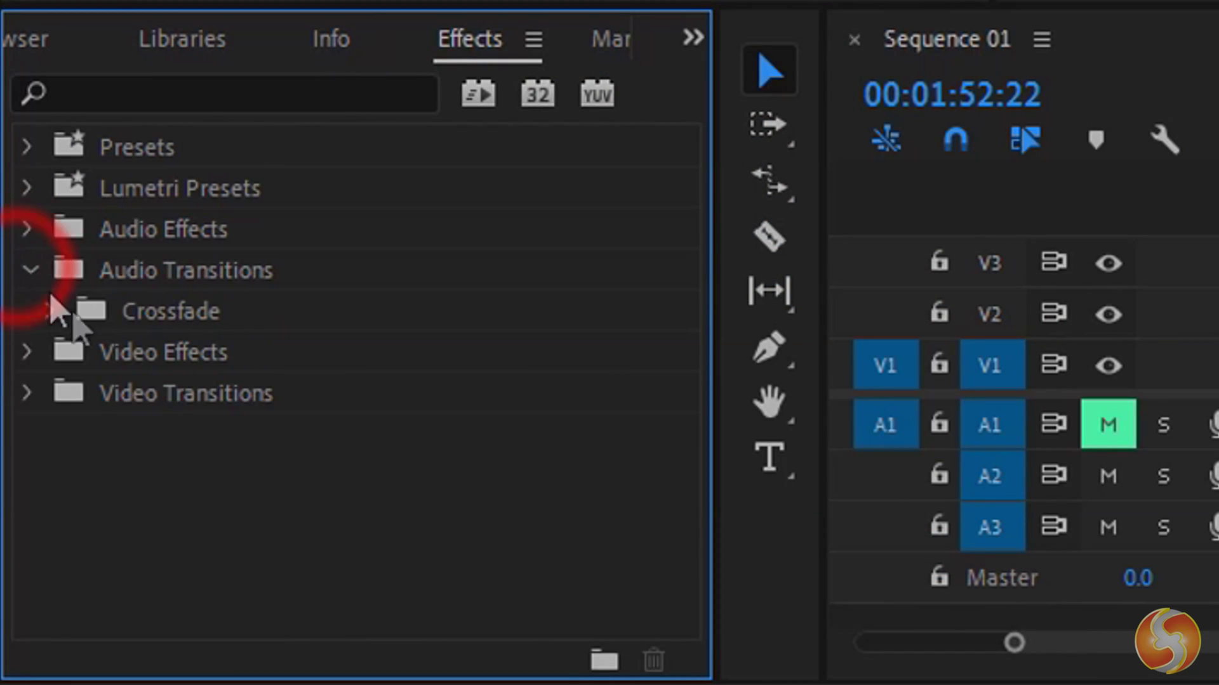
{"action": "left_click", "coordinate": [28, 270]}
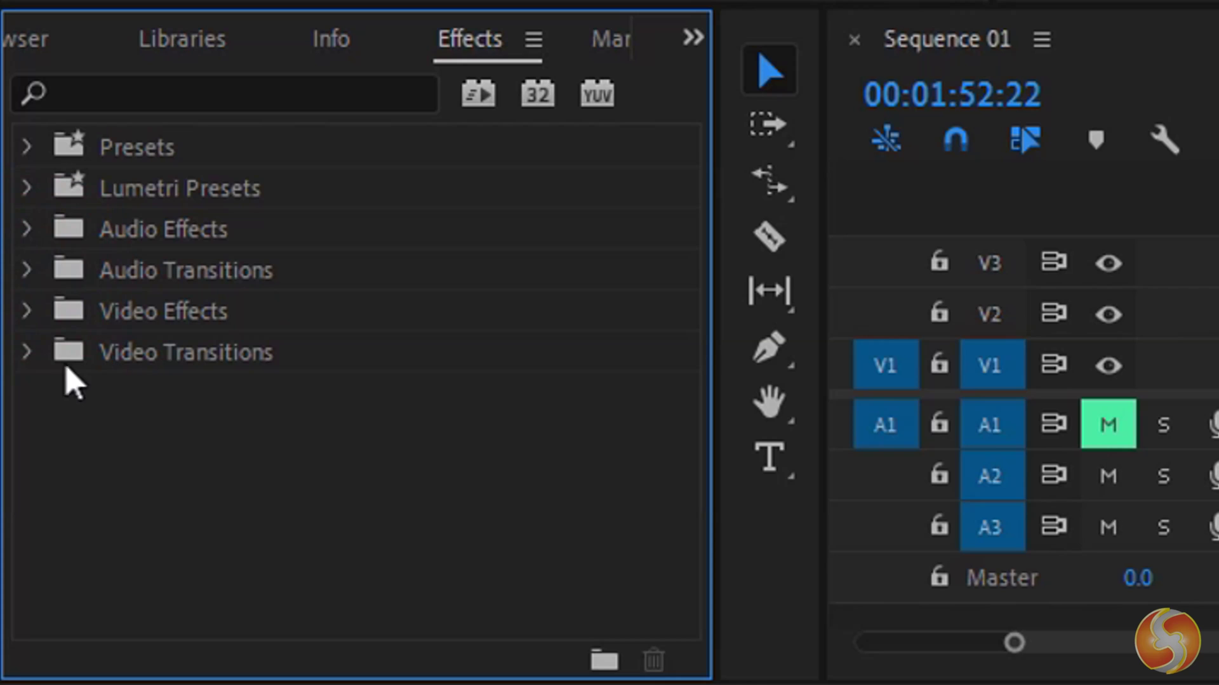
{"action": "left_click", "coordinate": [31, 354]}
{"action": "scroll", "coordinate": [270, 392], "scroll_direction": "down", "scroll_amount": 1}
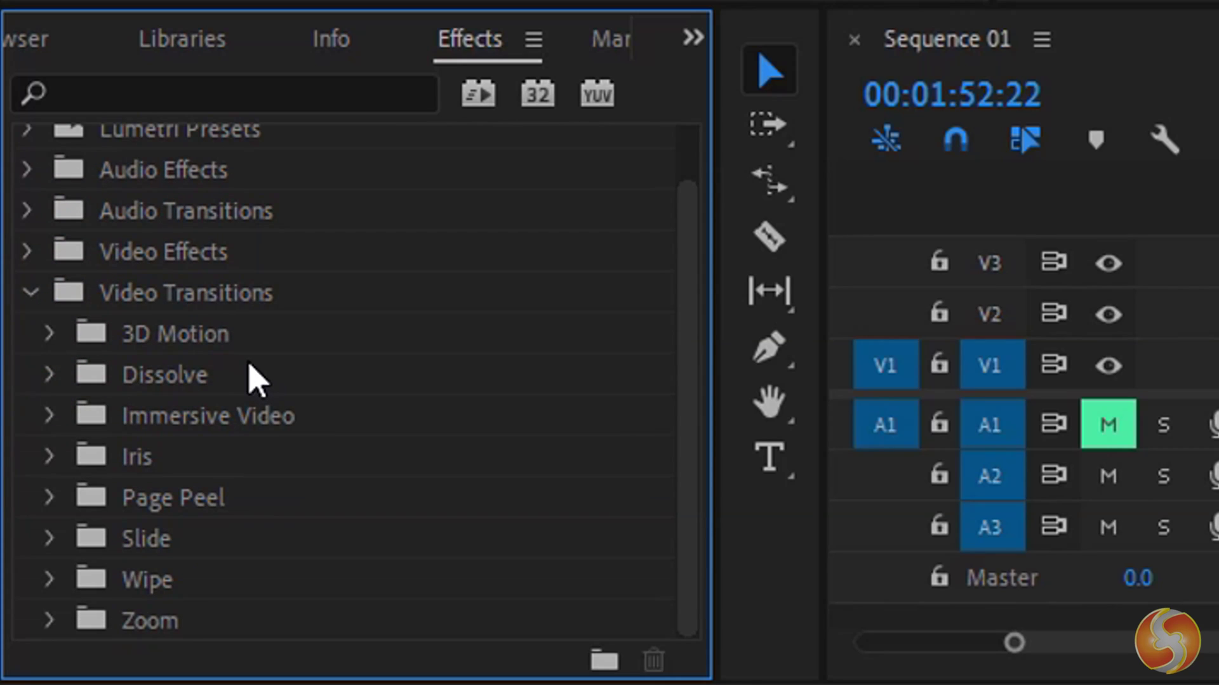
Apply the Cross Dissolve transition to the start of the image clip on V1.
{"action": "left_click", "coordinate": [49, 374]}
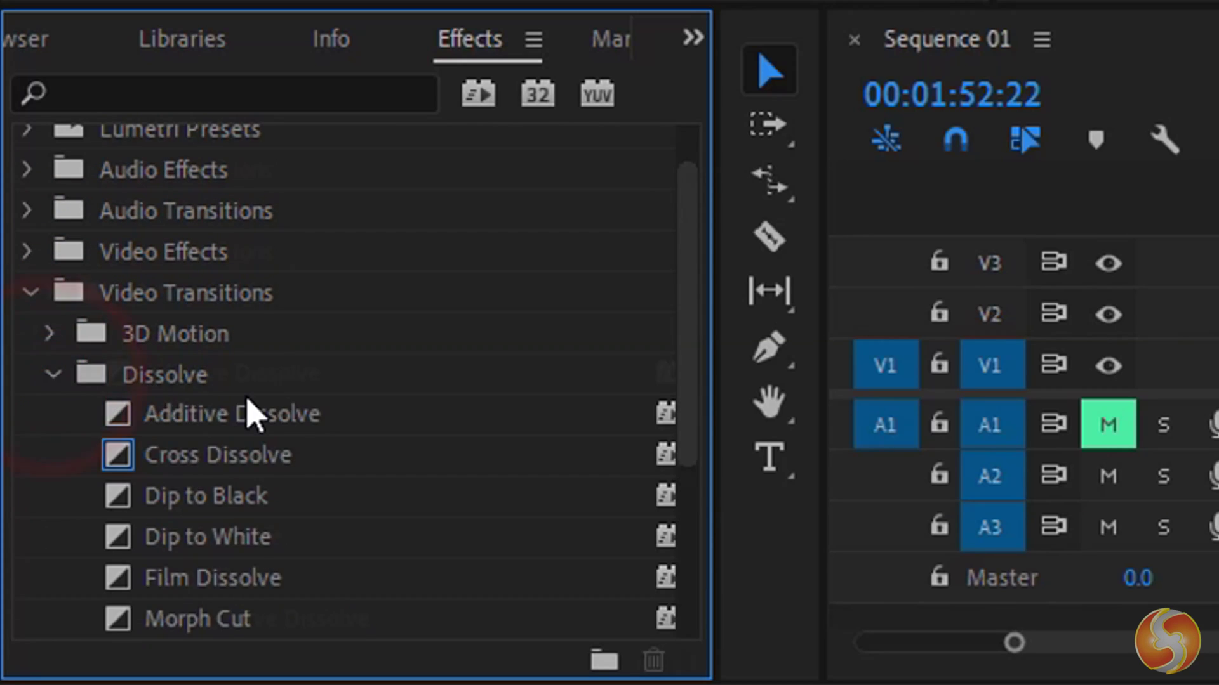
{"action": "scroll", "coordinate": [247, 413], "scroll_direction": "down", "scroll_amount": 2}
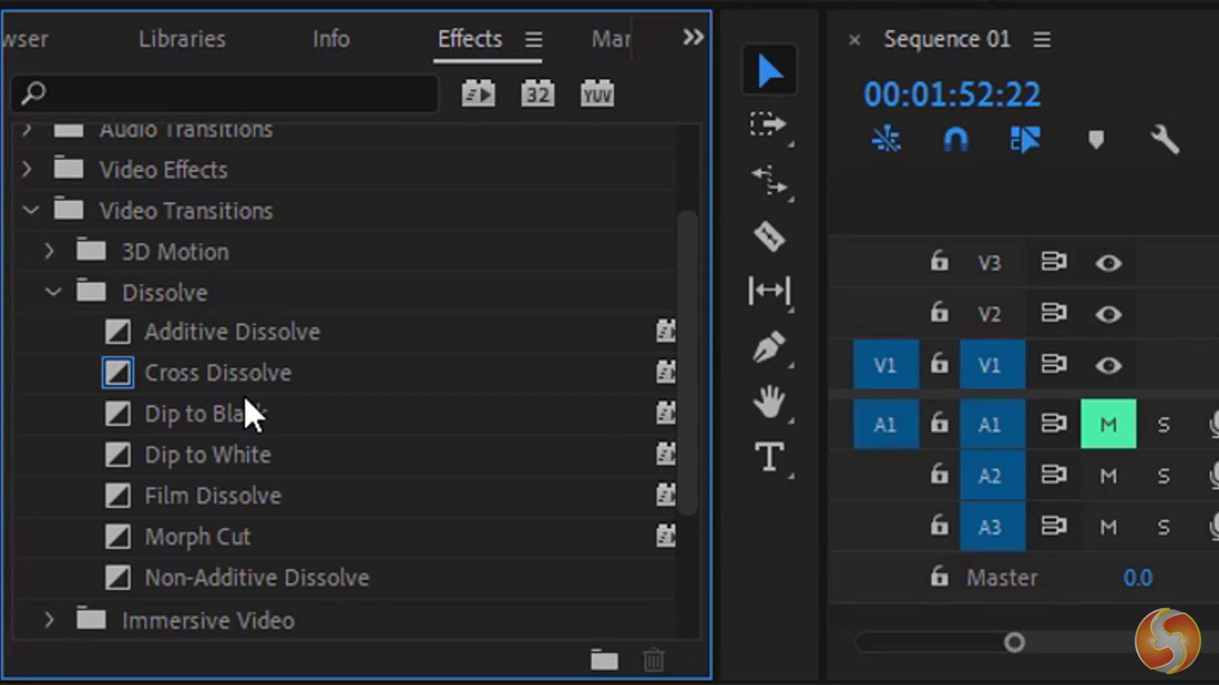
{"action": "left_click", "coordinate": [217, 373]}
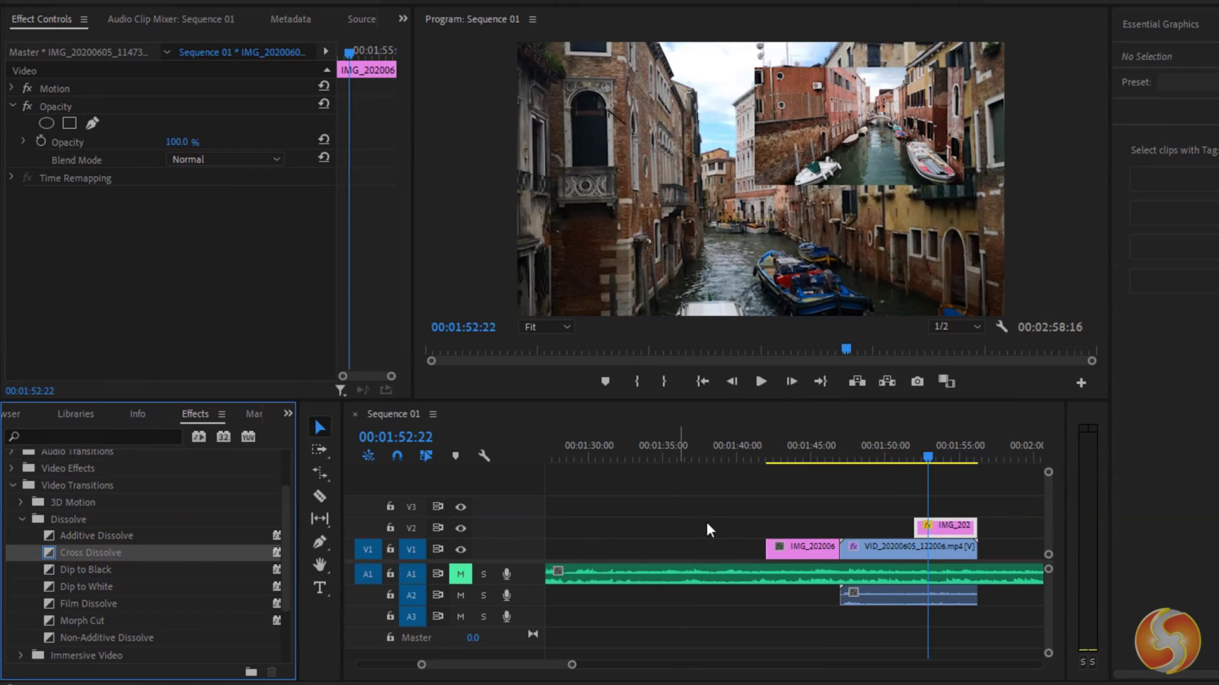
{"action": "left_click_drag", "start_coordinate": [770, 549], "coordinate": [782, 558]}
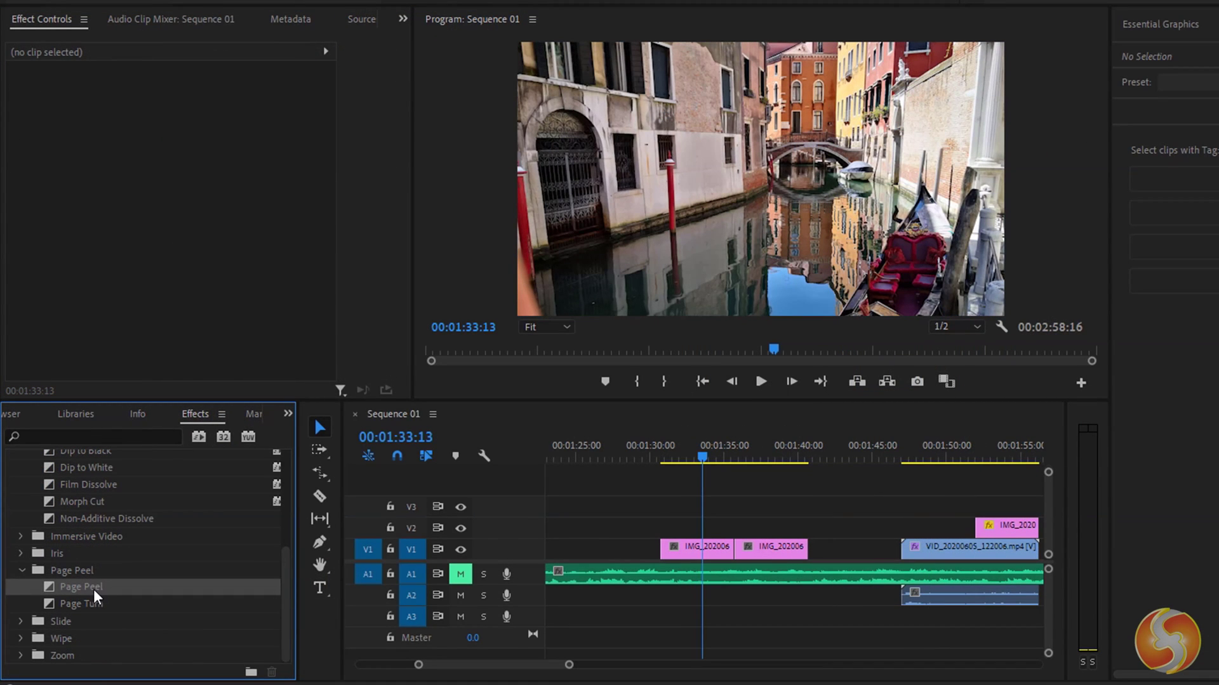
Add the Page Peel transition between the two adjoining image clips on V1 and preview it in the sequence.
{"action": "left_click_drag", "start_coordinate": [95, 596], "coordinate": [736, 556]}
{"action": "key", "text": "equal"}
{"action": "left_click", "coordinate": [760, 381]}
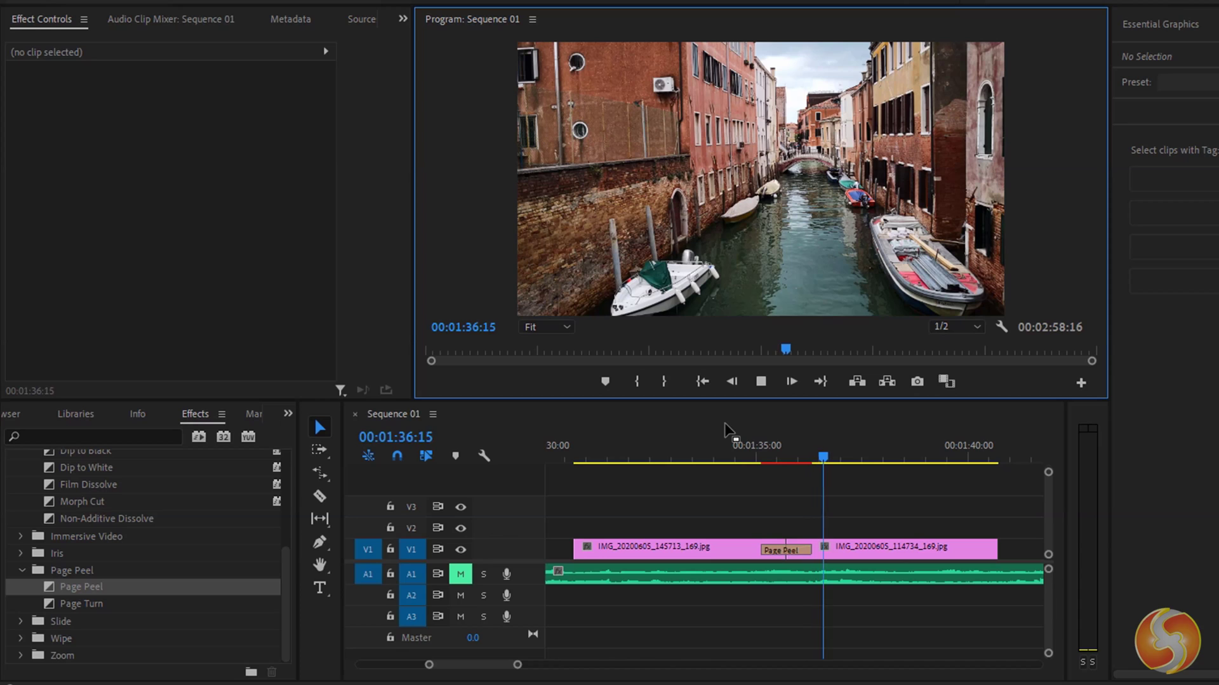
{"action": "key", "text": "space"}
Lengthen the Page Peel transition to a duration of 00:00:02:22 and play the sequence across it.
{"action": "left_click", "coordinate": [787, 552]}
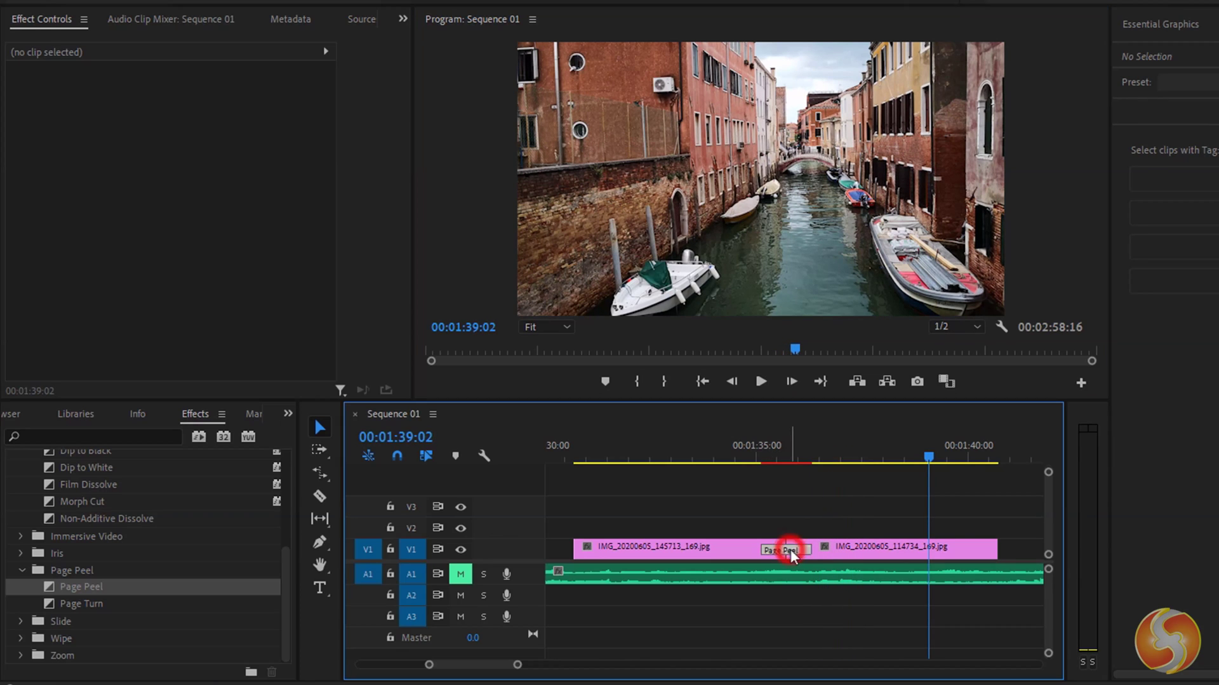
{"action": "left_click_drag", "start_coordinate": [798, 557], "coordinate": [846, 550]}
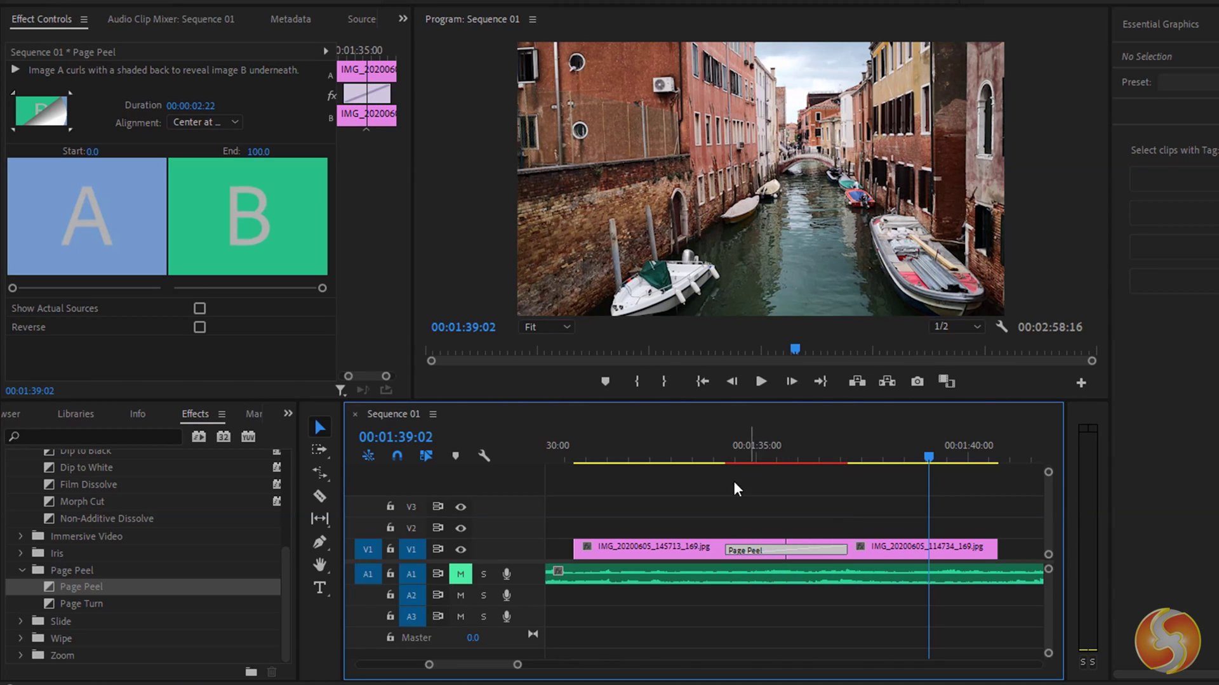
{"action": "left_click", "coordinate": [674, 450]}
{"action": "left_click", "coordinate": [761, 382]}
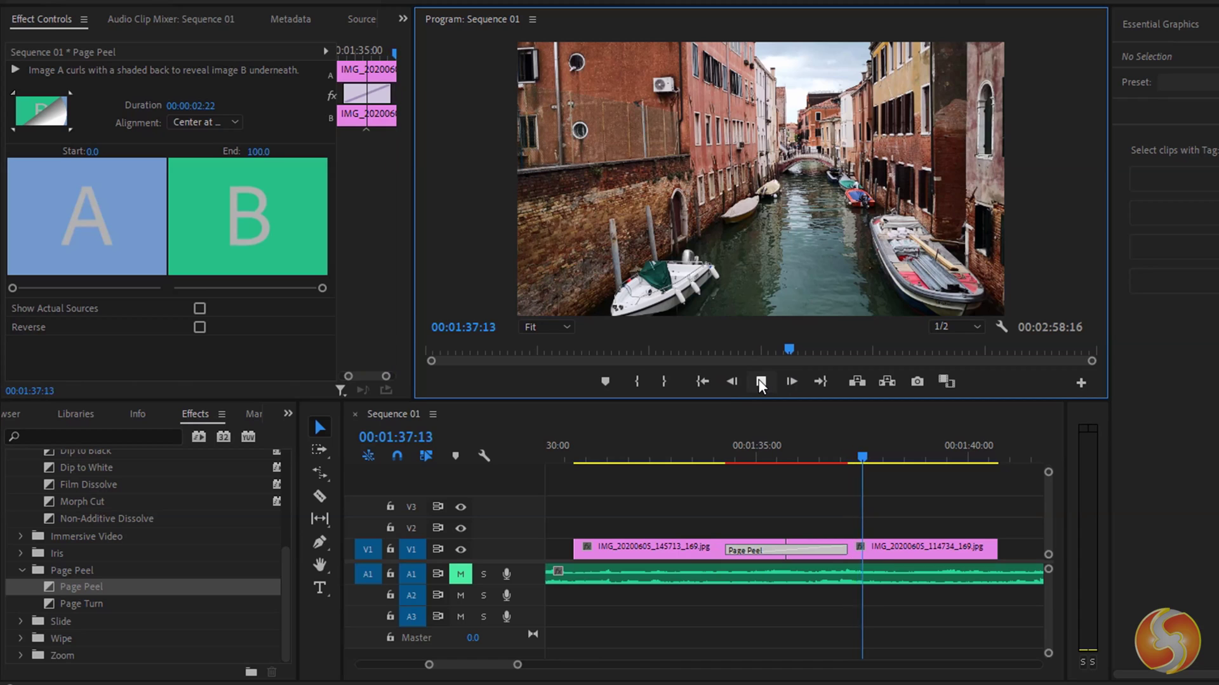
{"action": "left_click", "coordinate": [760, 381]}
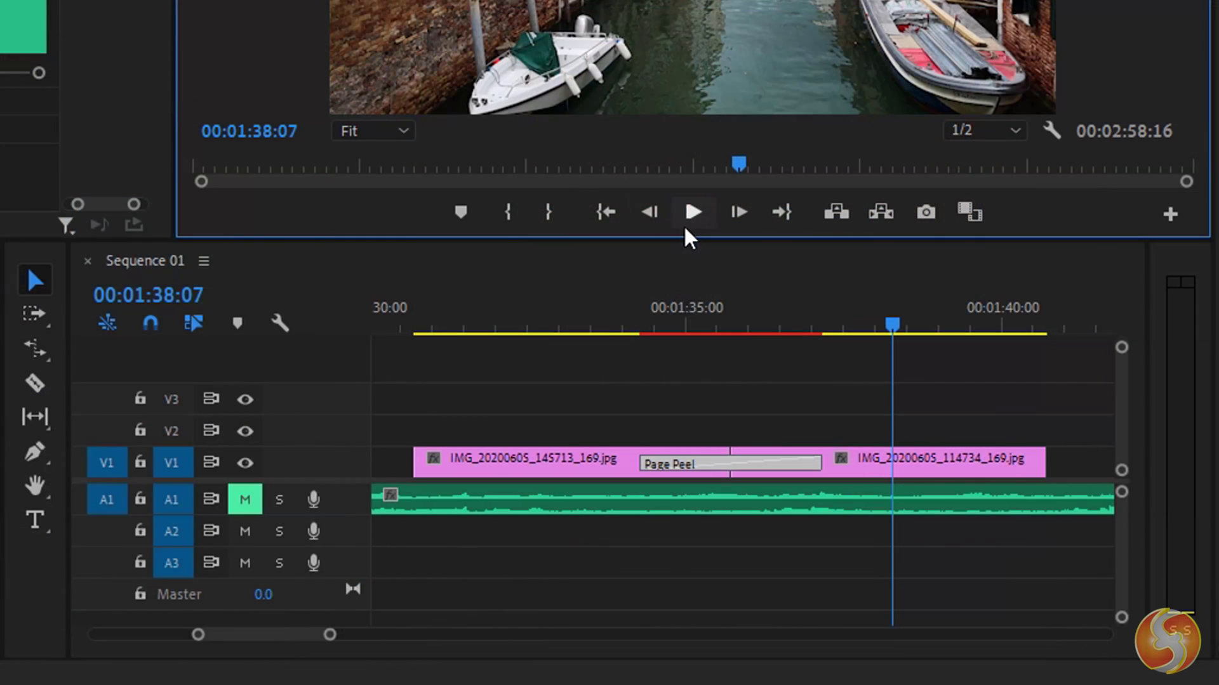
Remove the Page Peel transition from between the two image clips.
{"action": "right_click", "coordinate": [769, 467]}
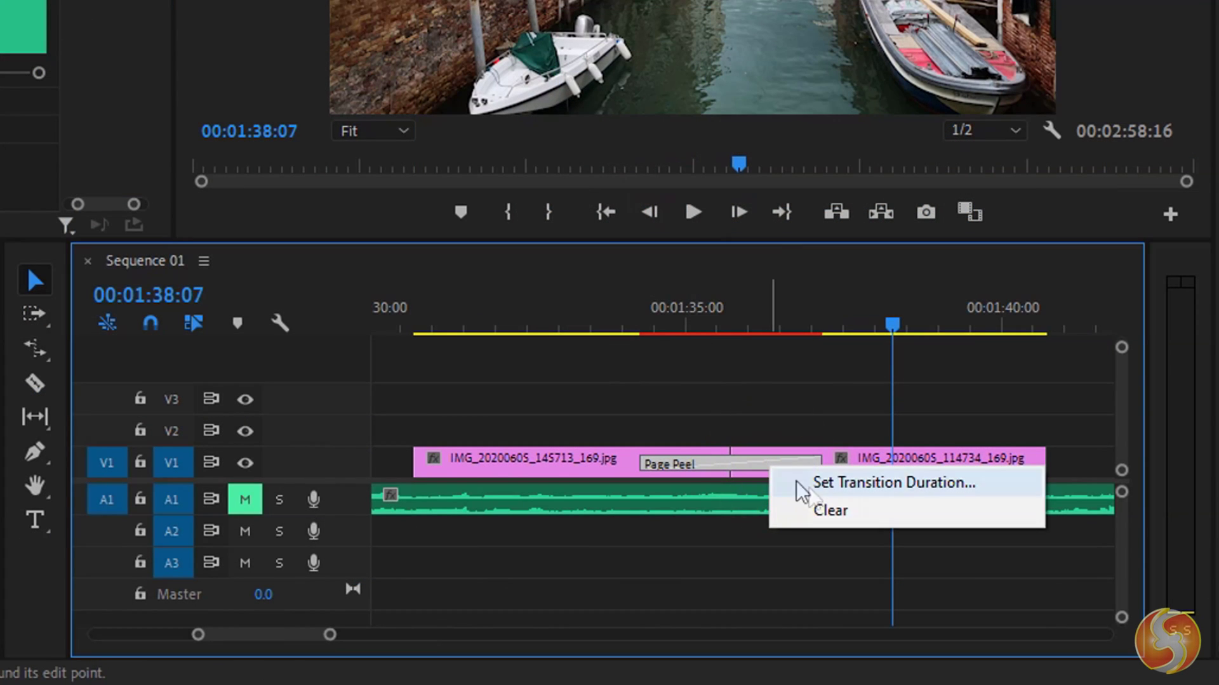
{"action": "left_click", "coordinate": [830, 513]}
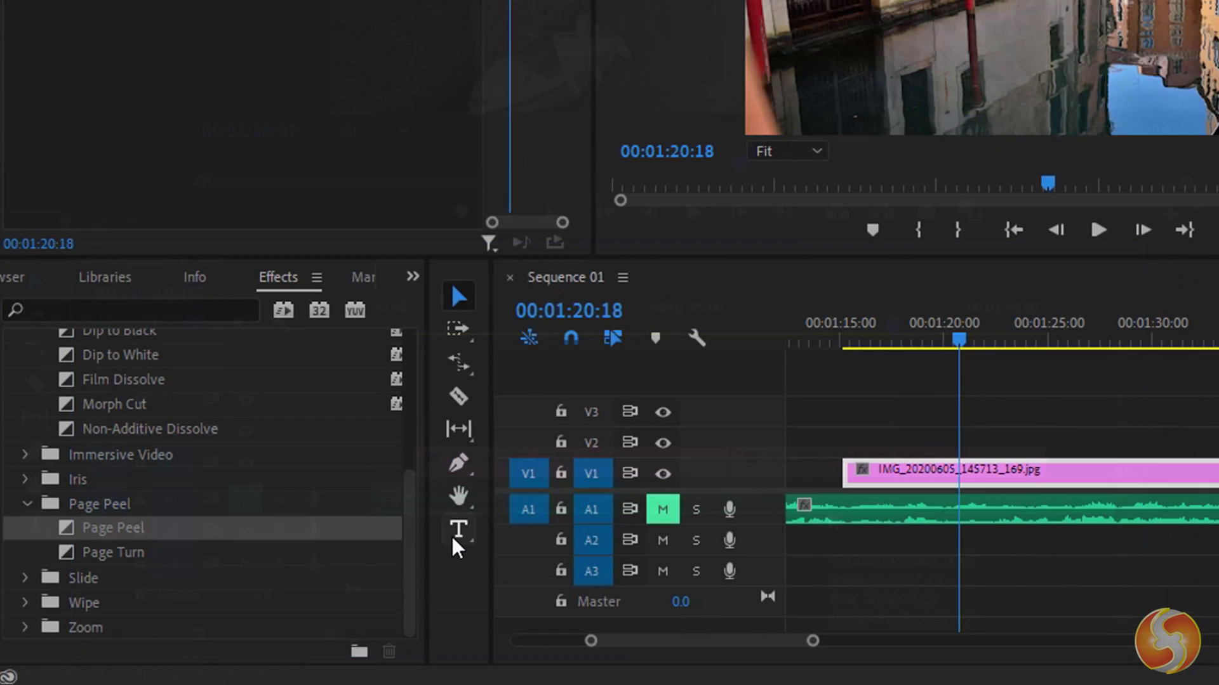
Draw a text box over the canal image with the Type tool and enter the title My Holidays.
{"action": "left_click", "coordinate": [457, 532]}
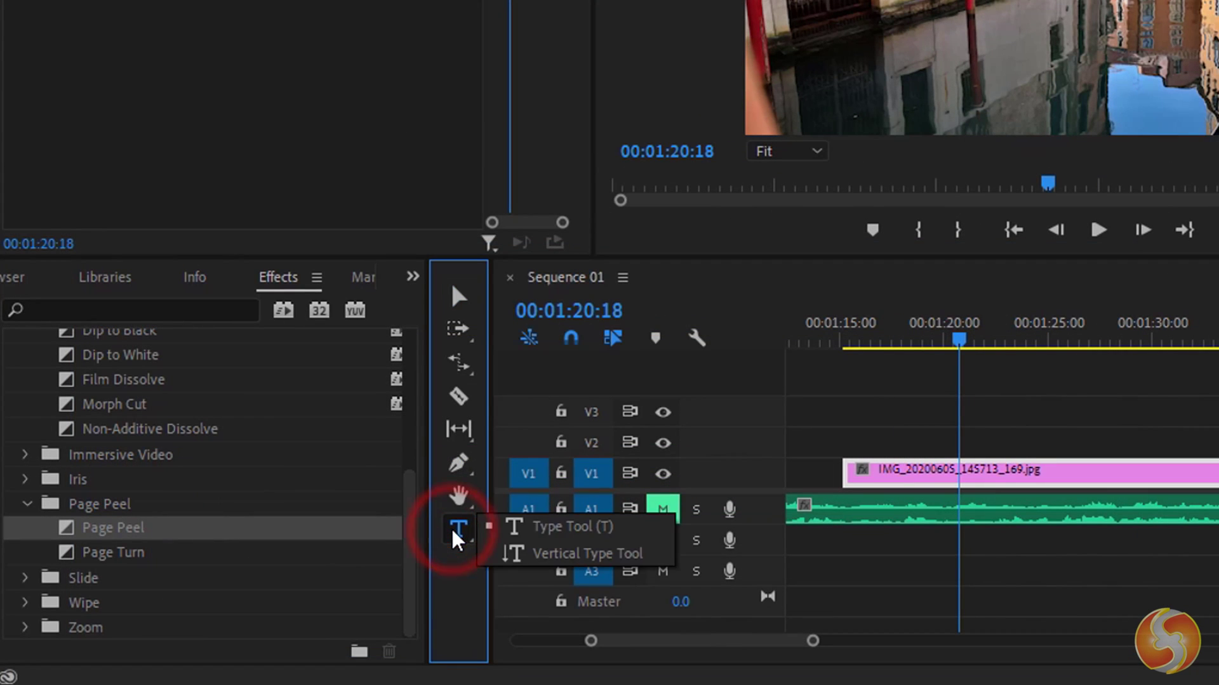
{"action": "left_click", "coordinate": [559, 528]}
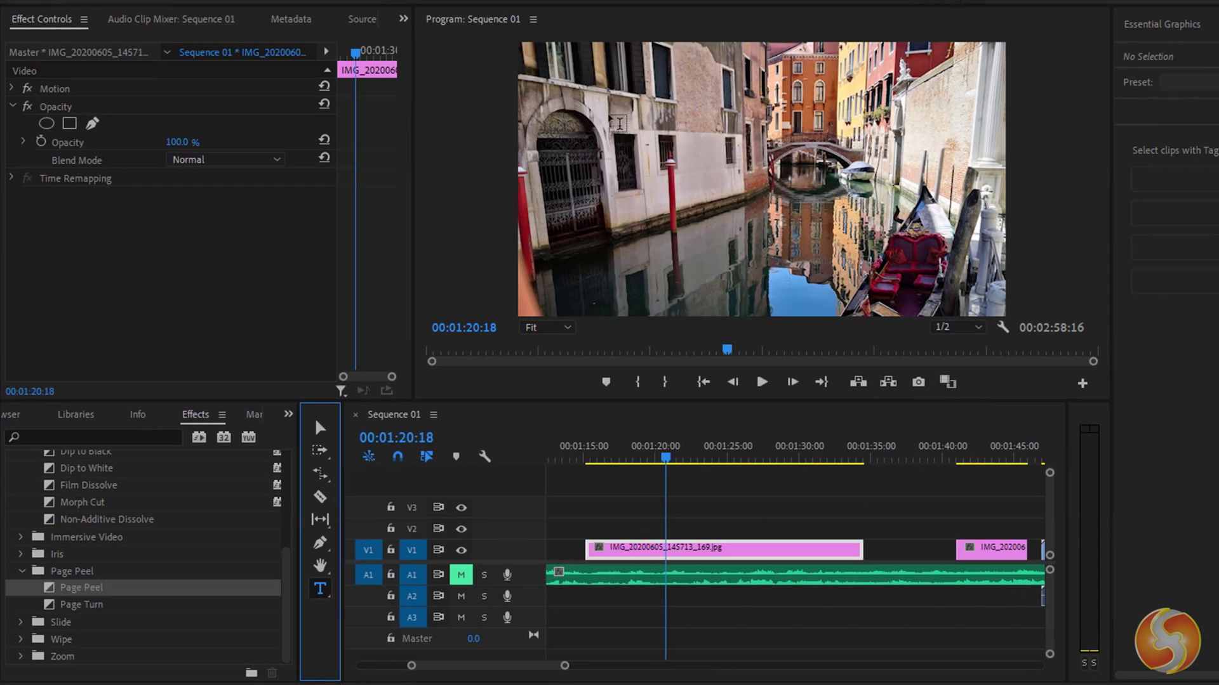
{"action": "left_click_drag", "start_coordinate": [606, 105], "coordinate": [922, 236]}
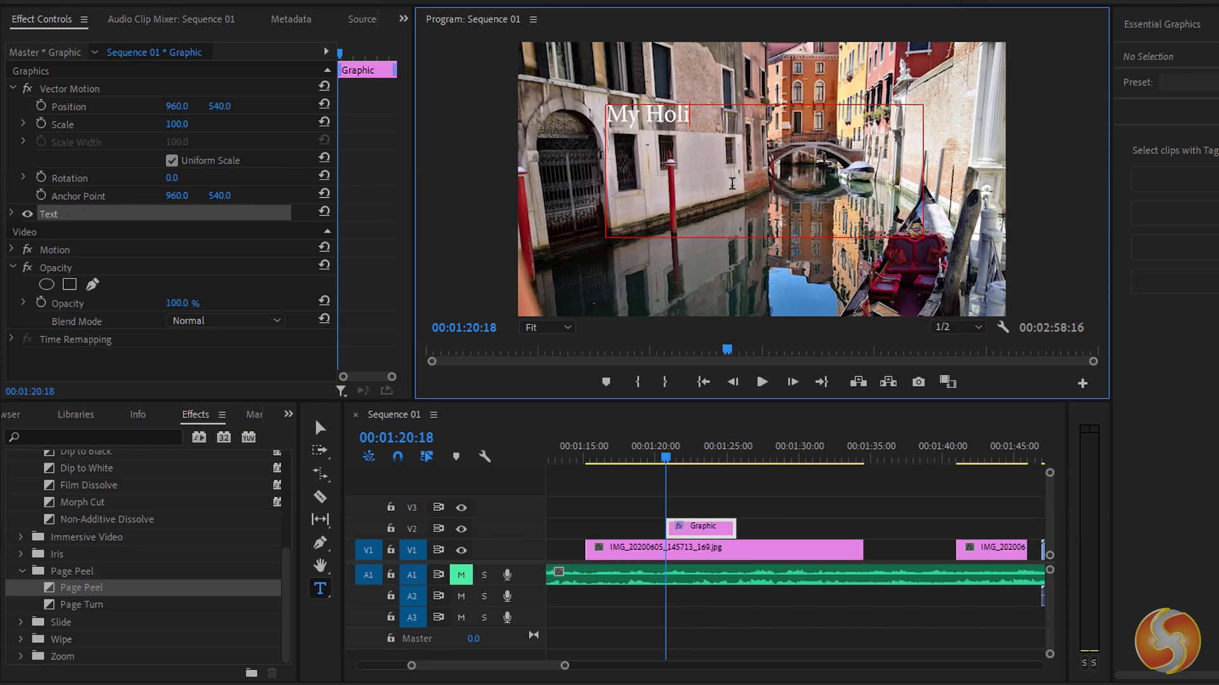
{"action": "type", "text": "My Holidays"}
Set the My Holidays text's font size to 239 and its fill colour to blue 0018FE.
{"action": "left_click", "coordinate": [11, 214]}
{"action": "scroll", "coordinate": [96, 250], "scroll_direction": "down", "scroll_amount": 3}
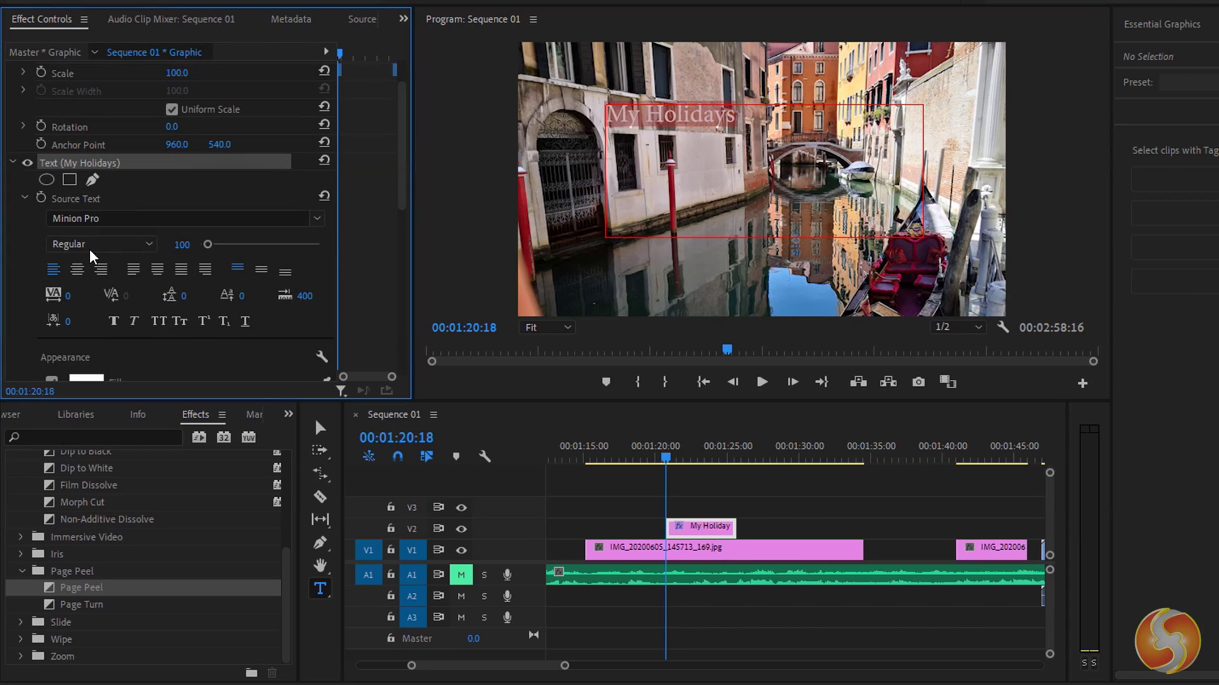
{"action": "left_click_drag", "start_coordinate": [208, 245], "coordinate": [218, 245]}
{"action": "scroll", "coordinate": [154, 273], "scroll_direction": "down", "scroll_amount": 2}
{"action": "left_click", "coordinate": [113, 287]}
{"action": "left_click", "coordinate": [87, 348]}
{"action": "left_click", "coordinate": [691, 421]}
{"action": "left_click", "coordinate": [711, 349]}
{"action": "left_click", "coordinate": [854, 198]}
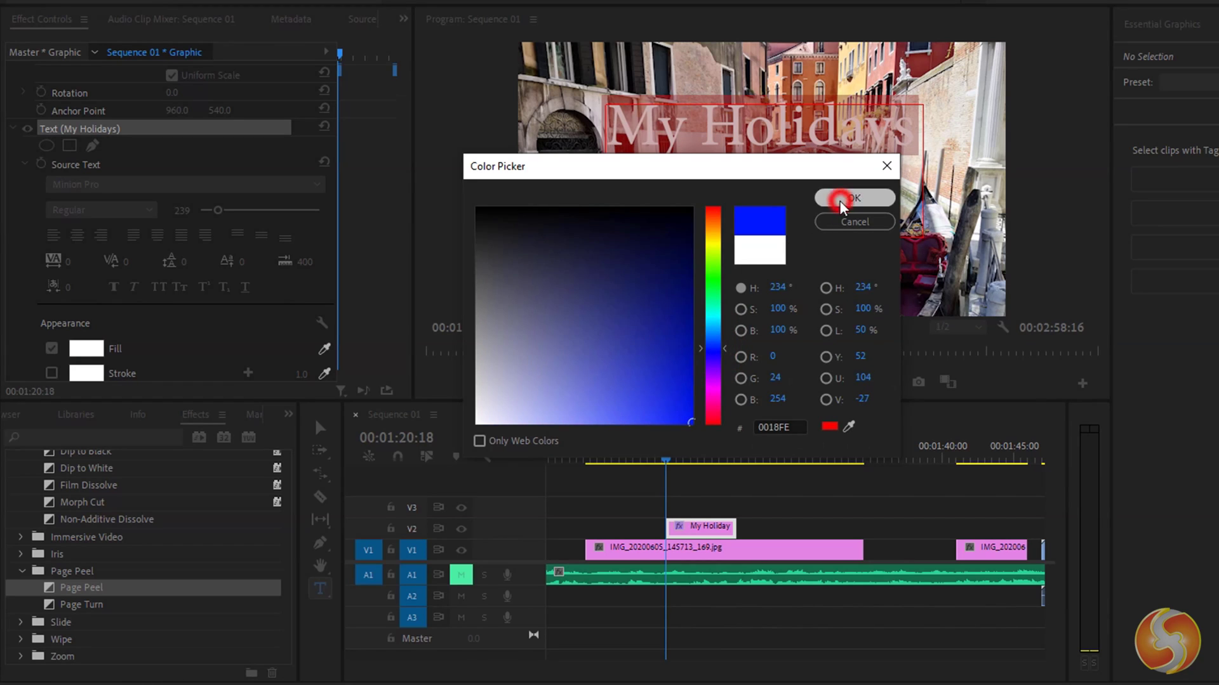
{"action": "scroll", "coordinate": [135, 362], "scroll_direction": "down", "scroll_amount": 2}
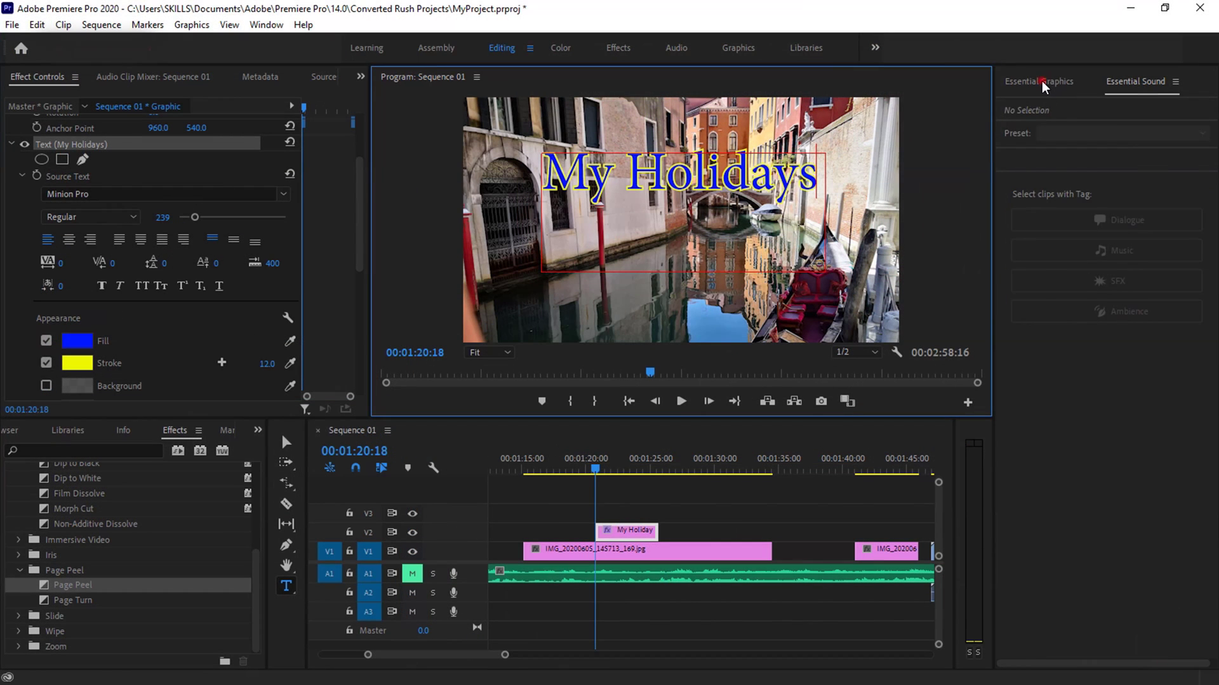
Show the title's Essential Graphics settings, move the title down to about 363, 359 in the frame and adjust its text box corners.
{"action": "left_click", "coordinate": [1168, 29]}
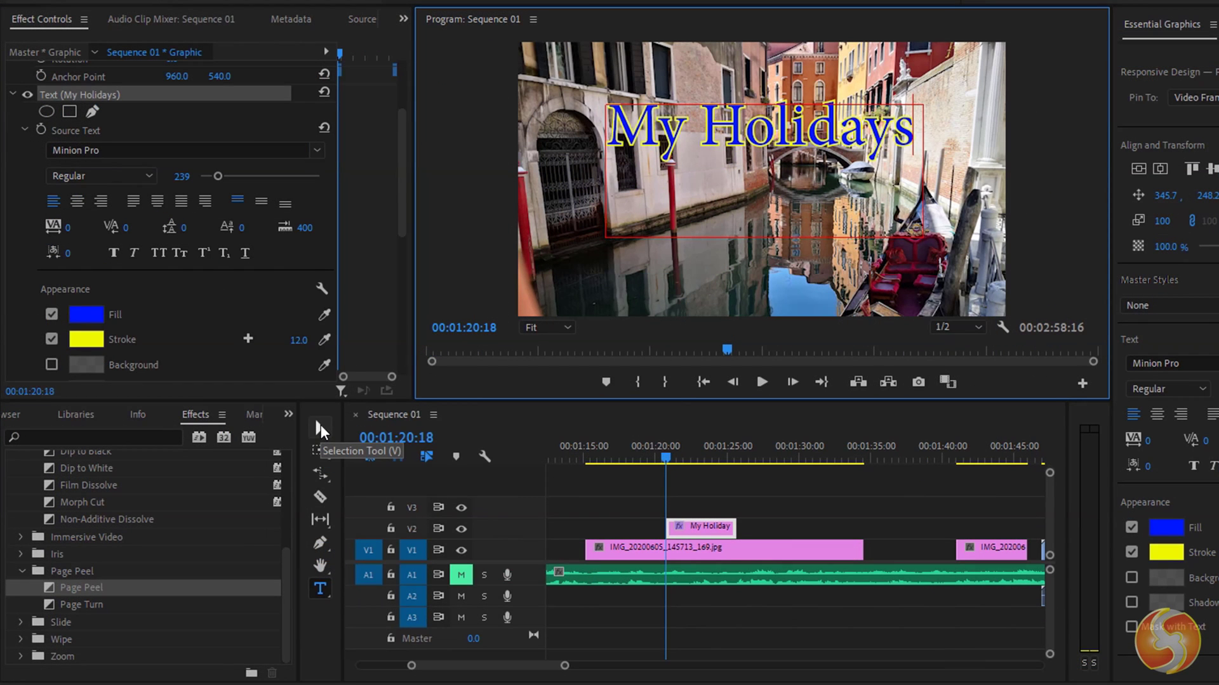
{"action": "left_click", "coordinate": [321, 427]}
{"action": "left_click_drag", "start_coordinate": [723, 130], "coordinate": [726, 158]}
{"action": "mouse_move", "coordinate": [928, 193]}
{"action": "left_mouse_down"}
{"action": "mouse_move", "coordinate": [749, 186]}
{"action": "mouse_move", "coordinate": [939, 190]}
{"action": "left_mouse_up"}
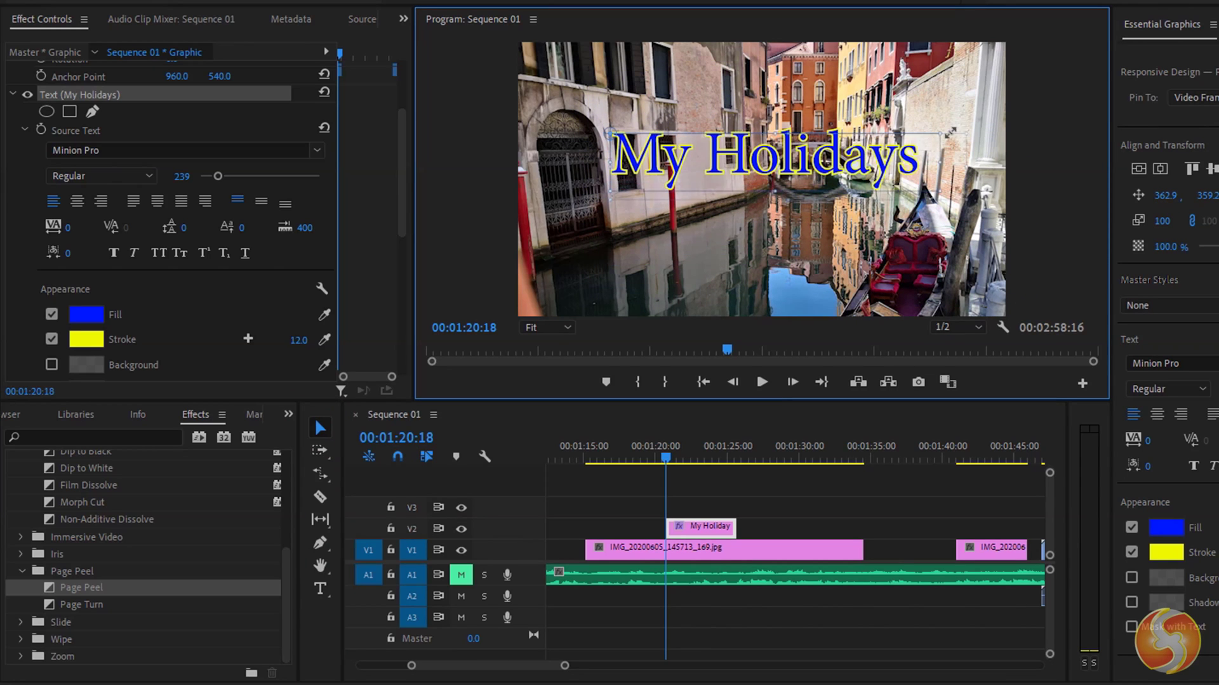
{"action": "mouse_move", "coordinate": [947, 125]}
{"action": "left_mouse_down"}
{"action": "mouse_move", "coordinate": [955, 184]}
{"action": "mouse_move", "coordinate": [939, 133]}
{"action": "left_mouse_up"}
Move the My Holidays clip further along the timeline, first up to V3 and back down to a lower track.
{"action": "left_click_drag", "start_coordinate": [700, 526], "coordinate": [787, 508]}
{"action": "left_click", "coordinate": [712, 456]}
{"action": "left_click_drag", "start_coordinate": [787, 509], "coordinate": [785, 554]}
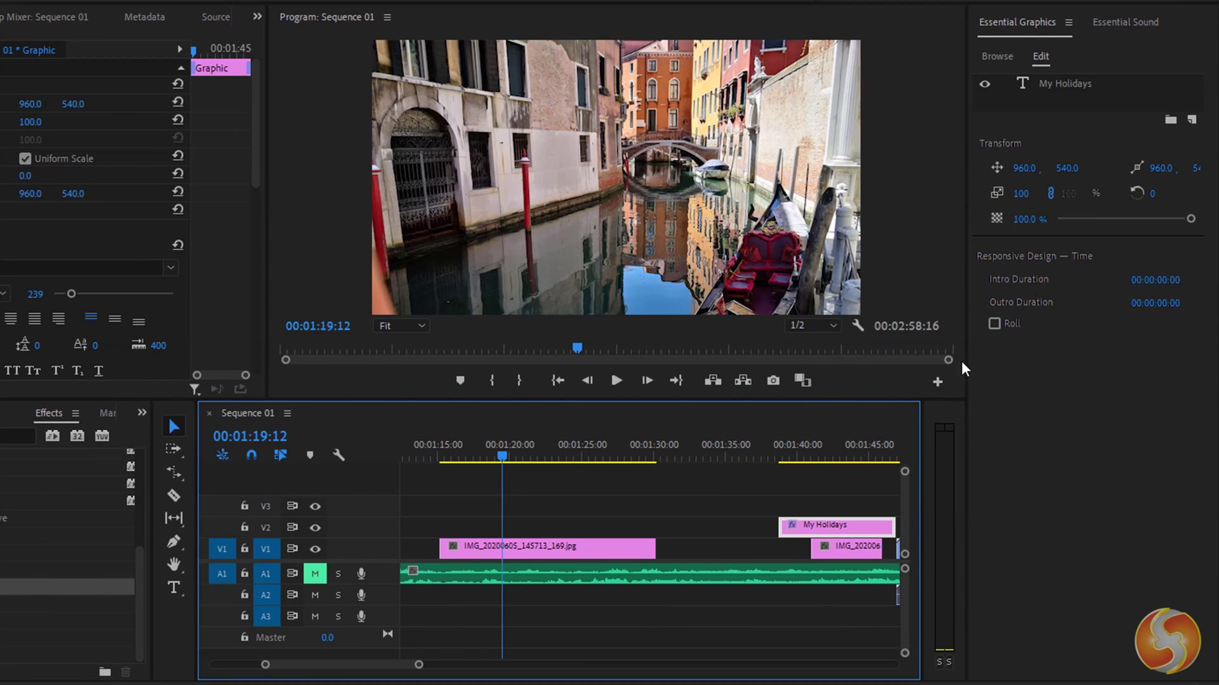
Browse the graphics templates, place Bold Title on V2 above the canal image clip and set the playhead to 00:01:21:17.
{"action": "left_click", "coordinate": [997, 55]}
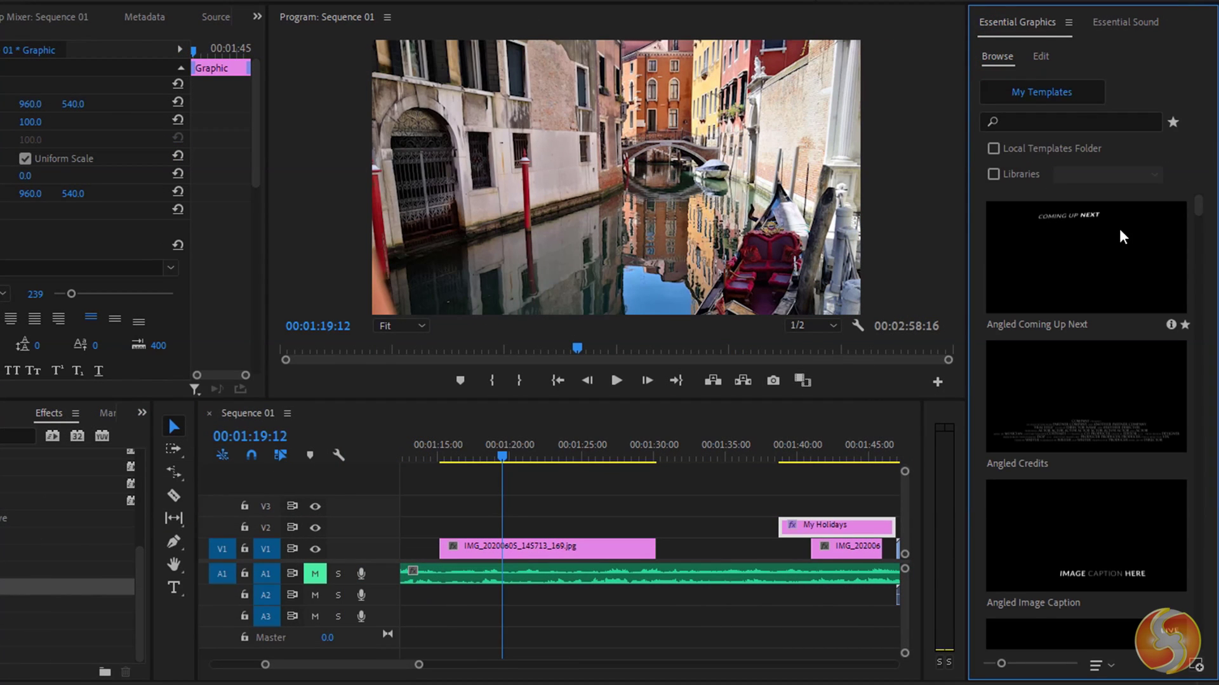
{"action": "scroll", "coordinate": [1091, 356], "scroll_direction": "down", "scroll_amount": 5}
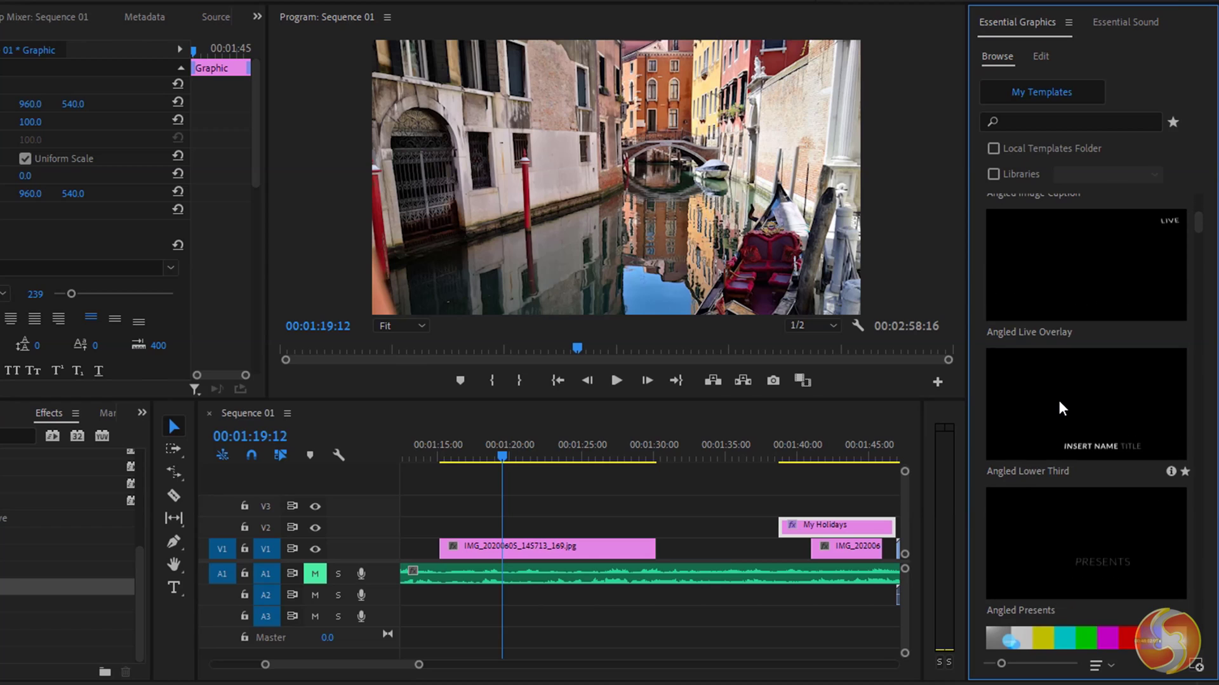
{"action": "scroll", "coordinate": [1059, 408], "scroll_direction": "down", "scroll_amount": 10}
{"action": "scroll", "coordinate": [1059, 397], "scroll_direction": "down", "scroll_amount": 5}
{"action": "scroll", "coordinate": [1088, 476], "scroll_direction": "down", "scroll_amount": 5}
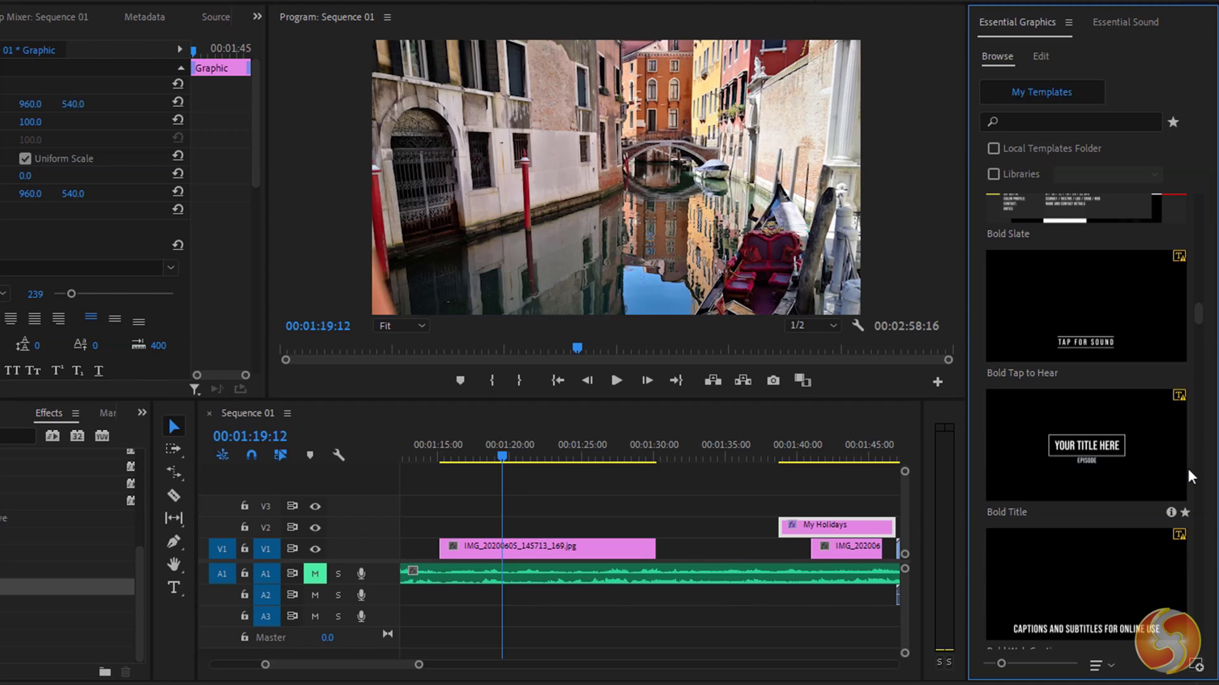
{"action": "left_click_drag", "start_coordinate": [1110, 450], "coordinate": [509, 528]}
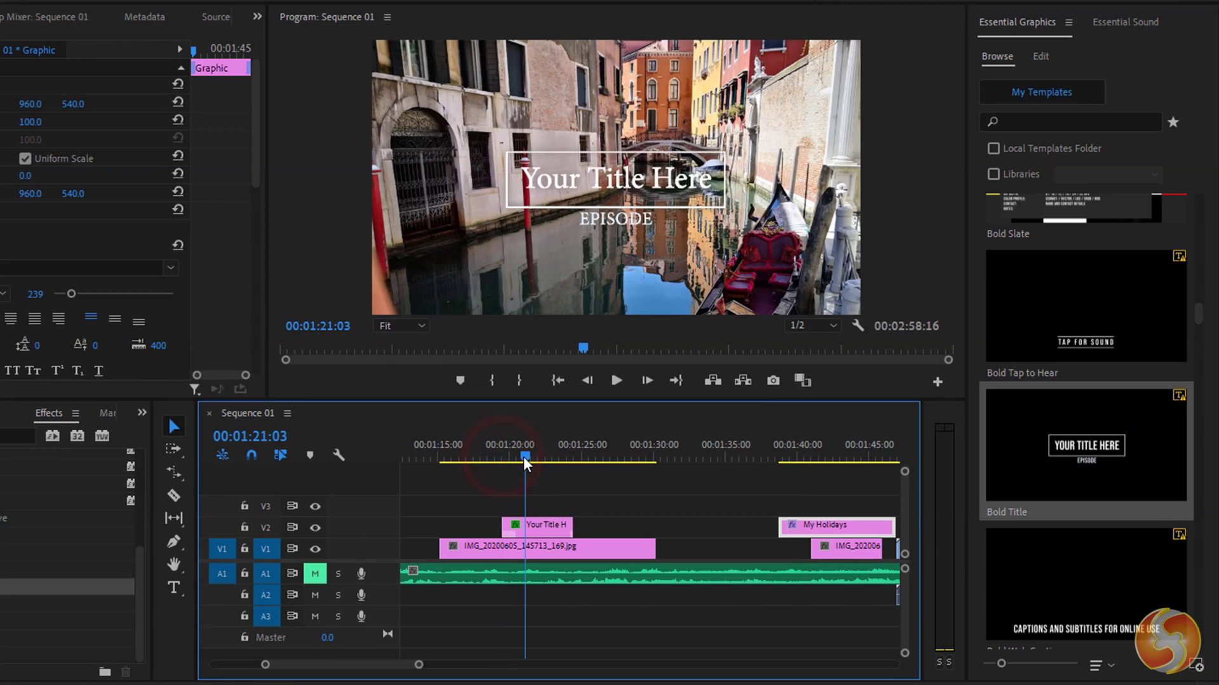
{"action": "mouse_move", "coordinate": [521, 457]}
{"action": "left_mouse_down"}
{"action": "mouse_move", "coordinate": [573, 461]}
{"action": "mouse_move", "coordinate": [534, 459]}
{"action": "left_mouse_up"}
Change the stroke colour of the Shape layer in the Bold Title clip to red.
{"action": "left_click", "coordinate": [536, 525]}
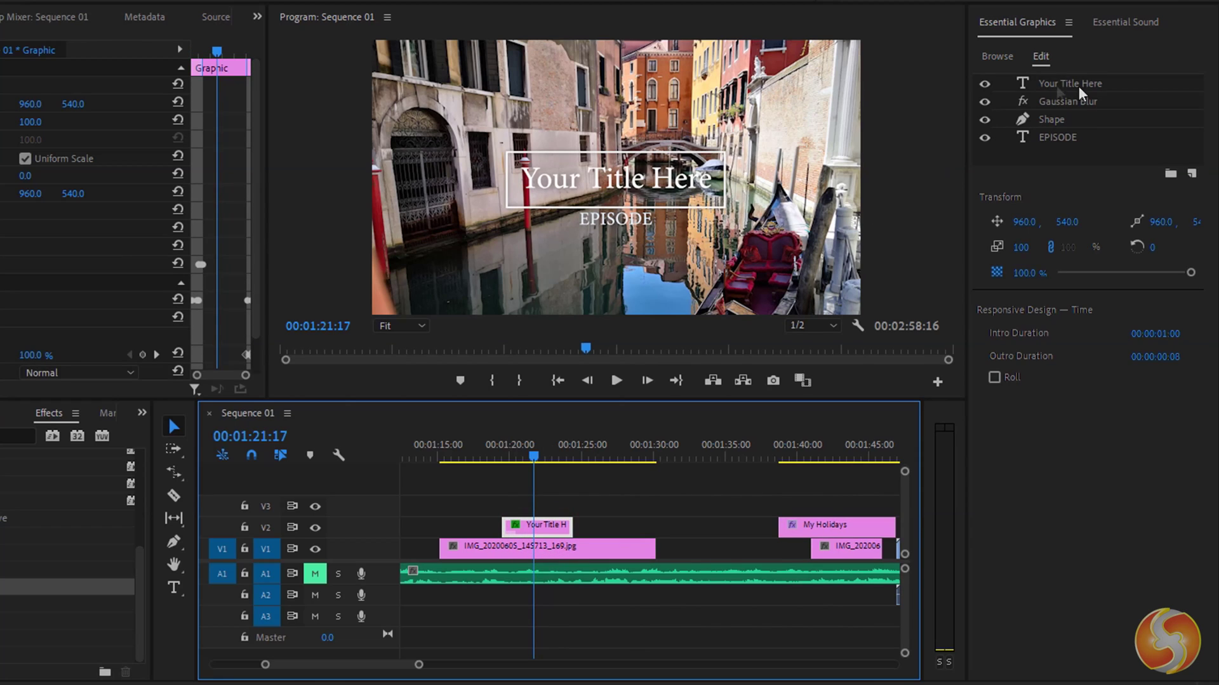
{"action": "left_click", "coordinate": [1079, 85]}
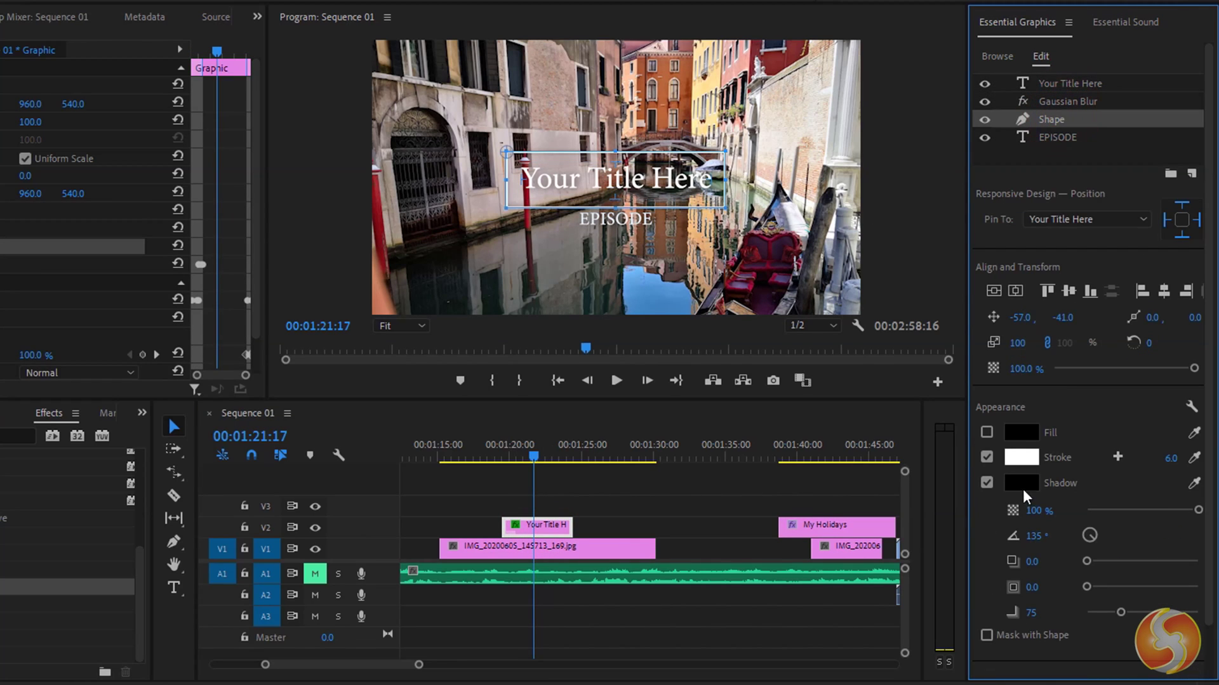
{"action": "left_click", "coordinate": [1021, 458]}
{"action": "left_click", "coordinate": [542, 343]}
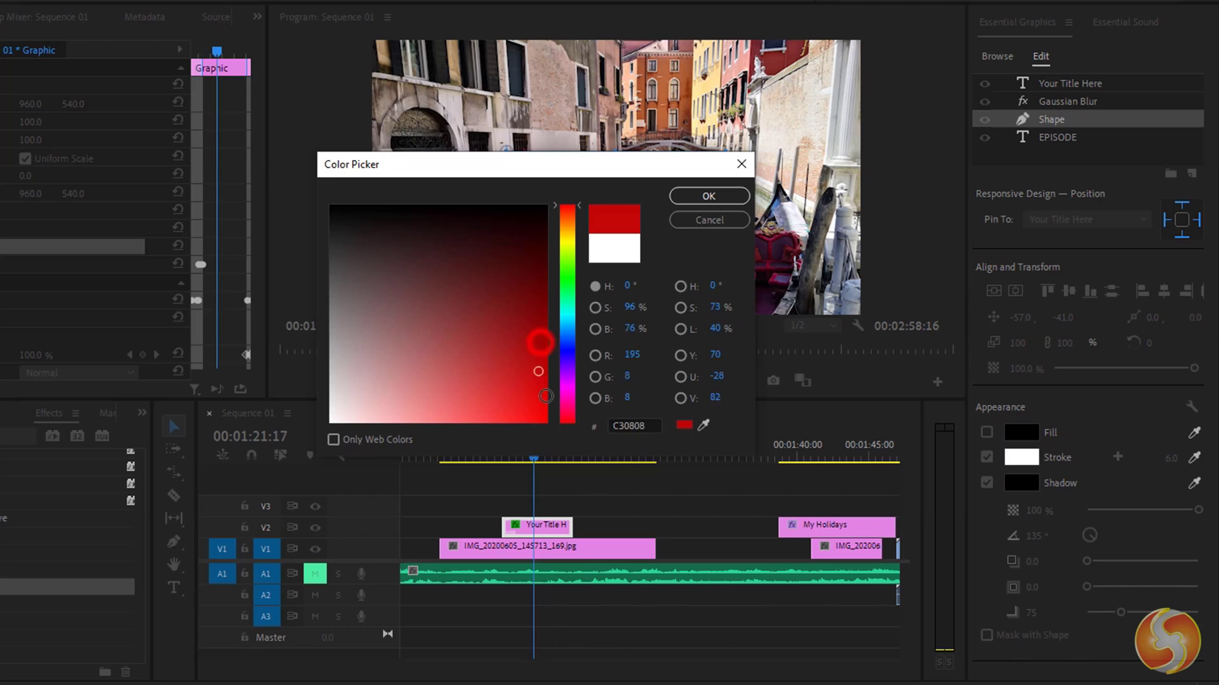
{"action": "left_click", "coordinate": [704, 196]}
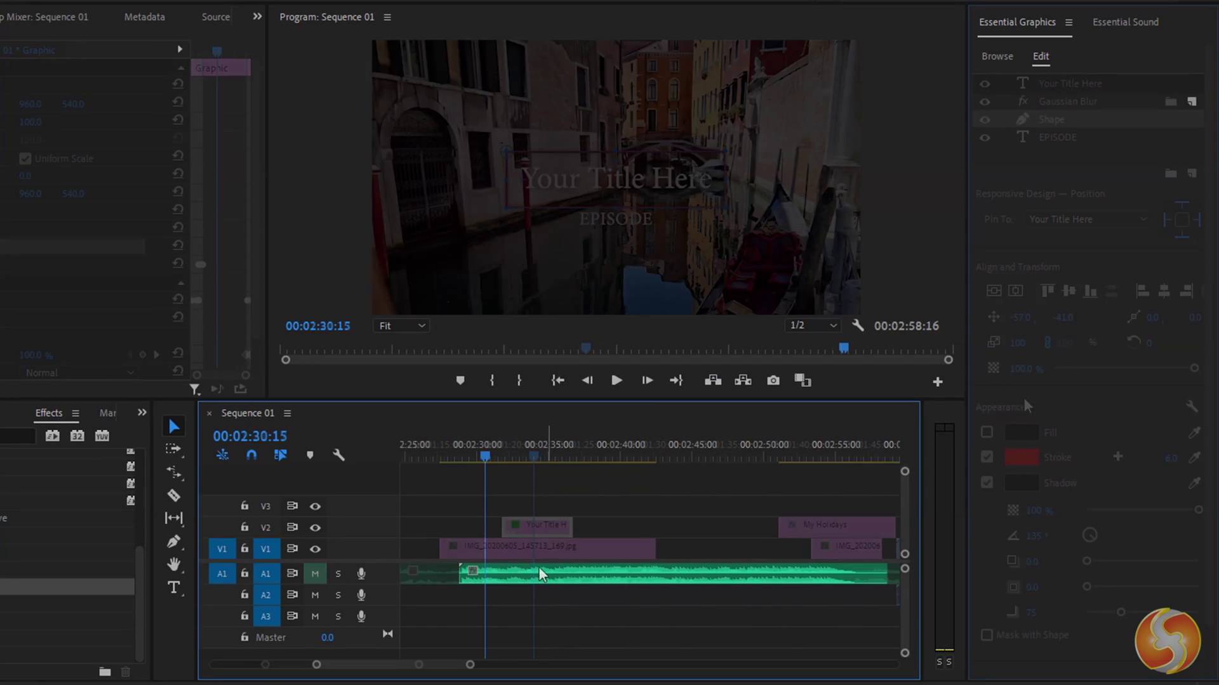
Assign the Dialogue audio type to the guitar-notes clip on A1 in Essential Sound.
{"action": "left_click", "coordinate": [531, 575]}
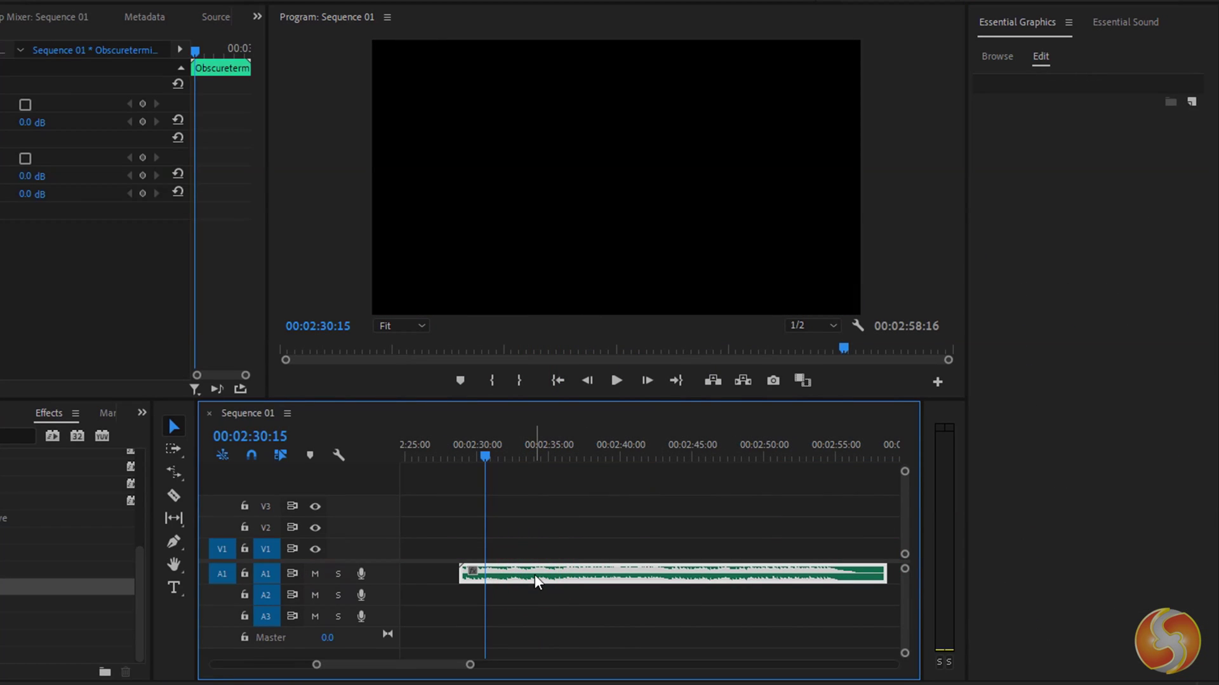
{"action": "left_click", "coordinate": [1128, 22]}
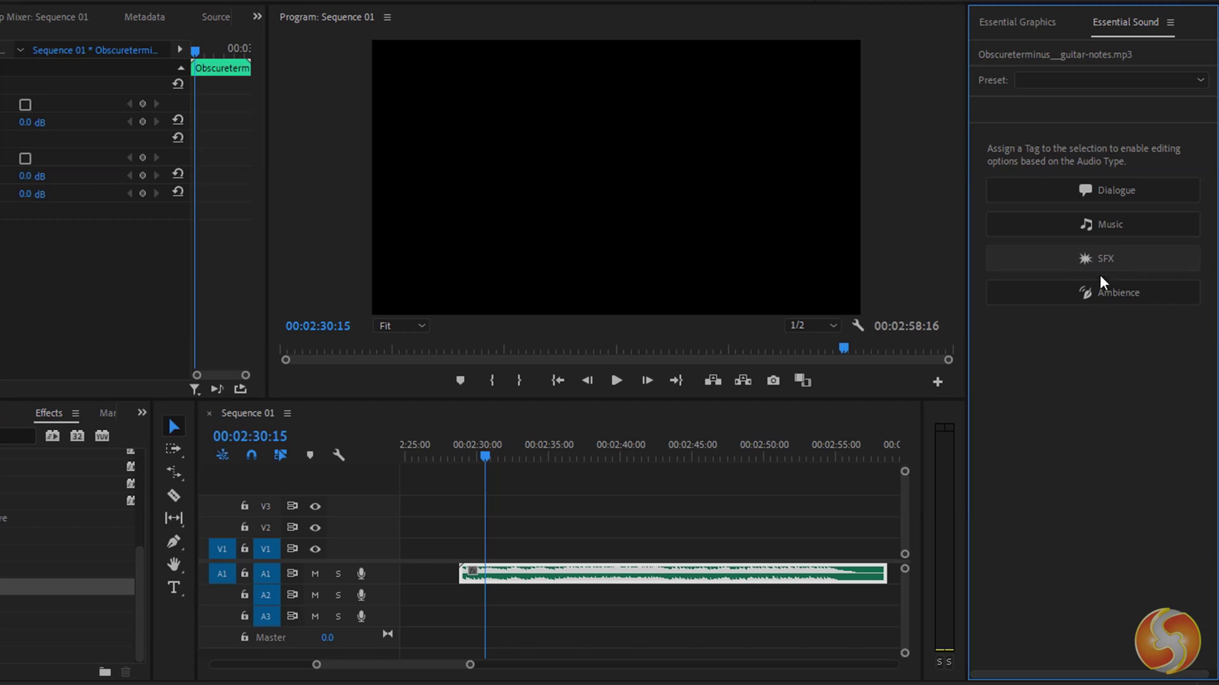
{"action": "left_click", "coordinate": [1098, 191]}
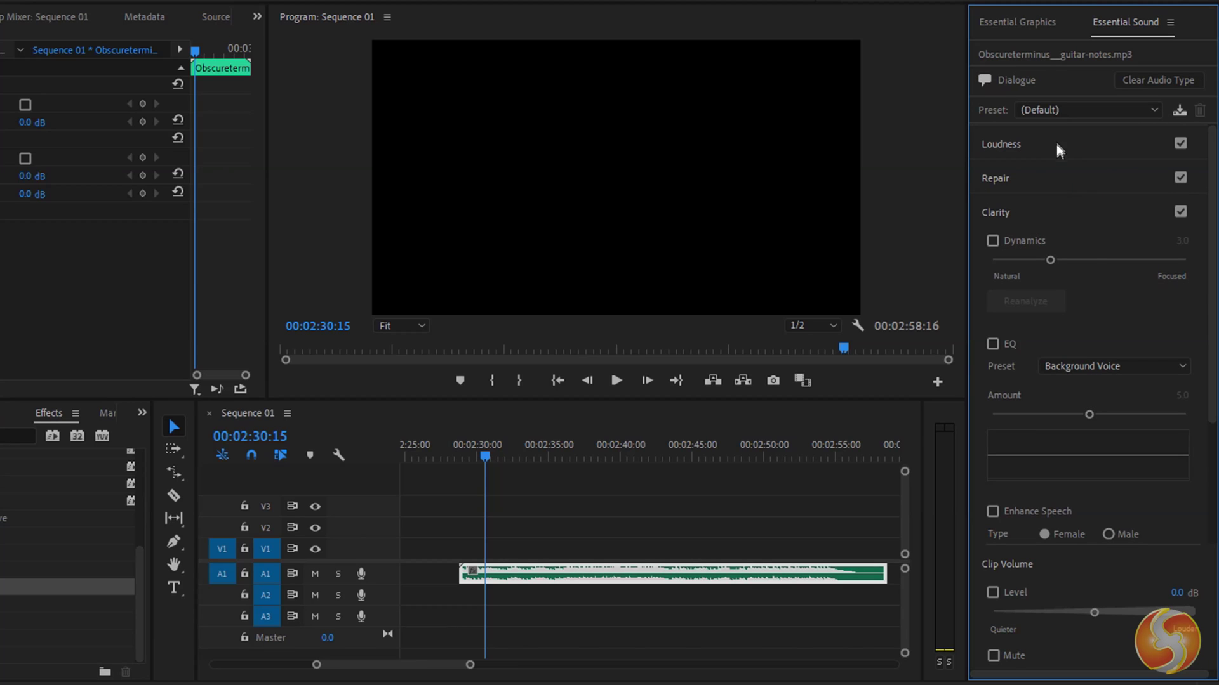
Examine the Dialogue options for the guitar-notes clip, including the EQ presets, Enhance Speech types and Reverb presets.
{"action": "scroll", "coordinate": [1089, 346], "scroll_direction": "down", "scroll_amount": 3}
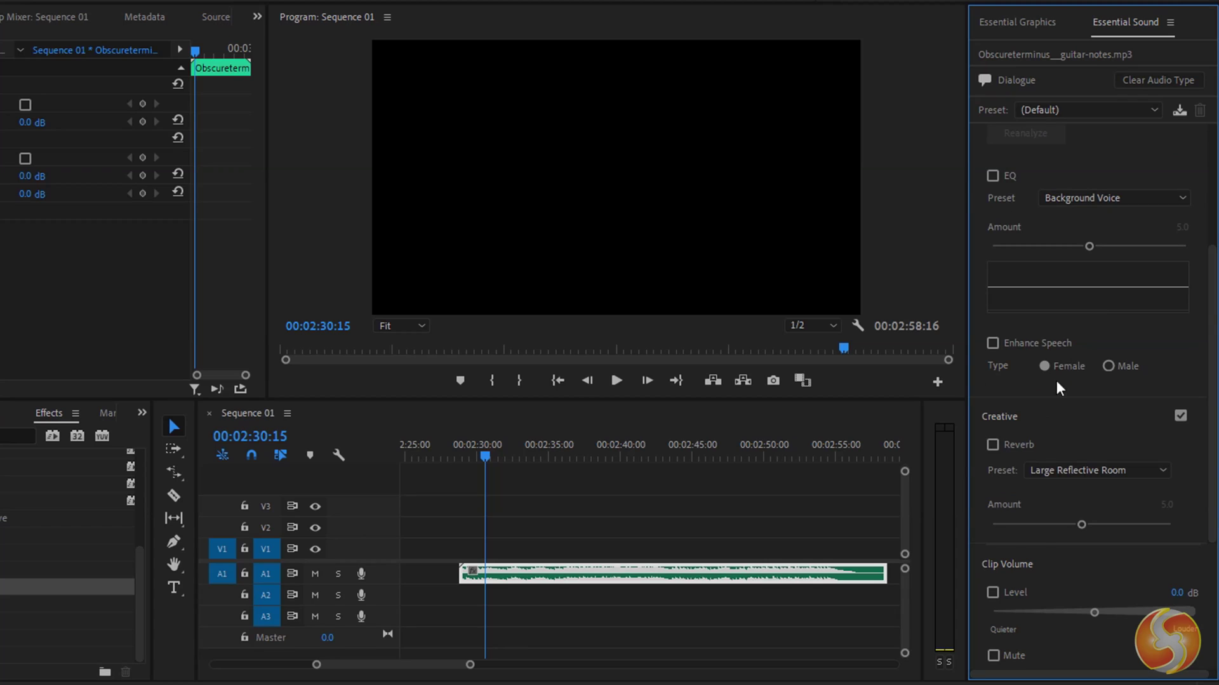
{"action": "scroll", "coordinate": [1063, 355], "scroll_direction": "up", "scroll_amount": 3}
{"action": "left_click", "coordinate": [1076, 366]}
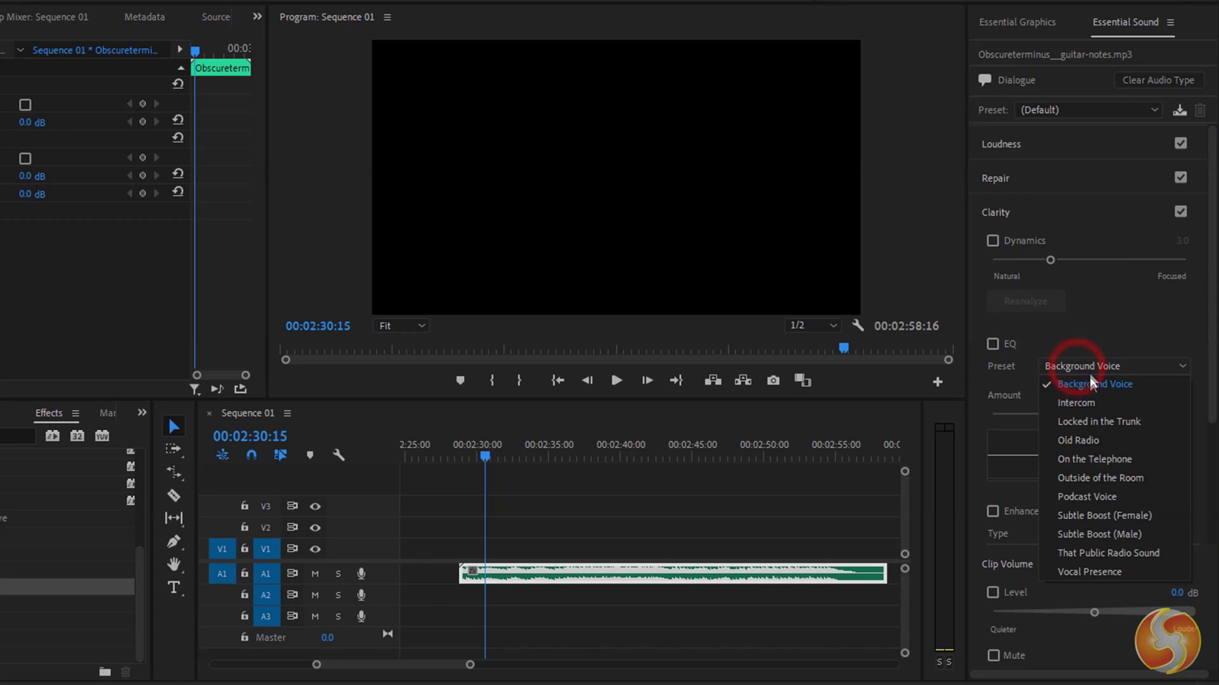
{"action": "scroll", "coordinate": [1079, 501], "scroll_direction": "down", "scroll_amount": 3}
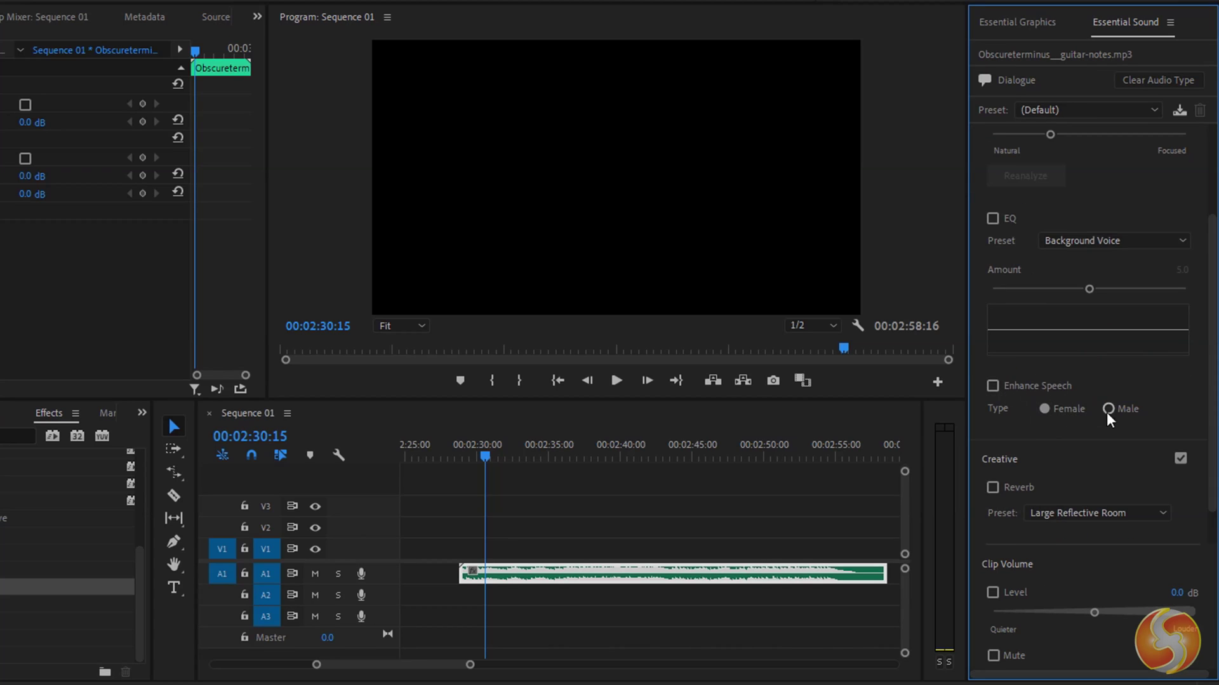
{"action": "scroll", "coordinate": [1072, 502], "scroll_direction": "down", "scroll_amount": 1}
{"action": "left_click", "coordinate": [1110, 470]}
{"action": "left_click", "coordinate": [1087, 543]}
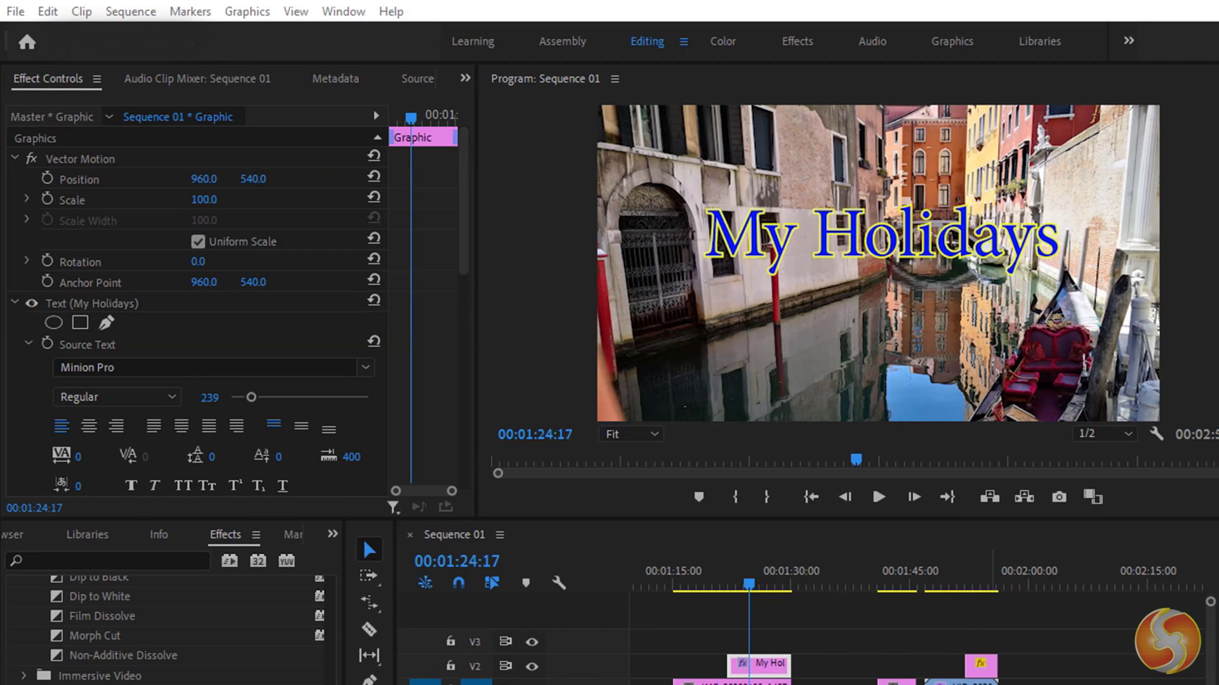
Open the Save As dialog for the project and check its file name and available file types.
{"action": "left_click", "coordinate": [15, 12]}
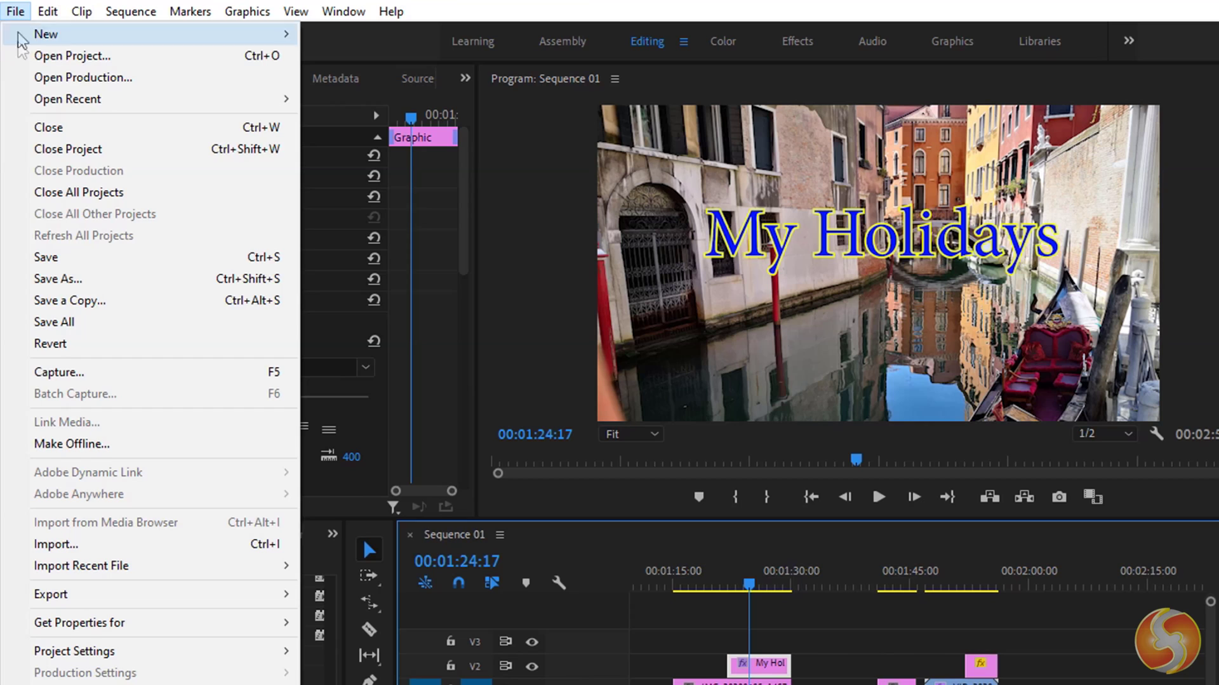
{"action": "left_click", "coordinate": [55, 279]}
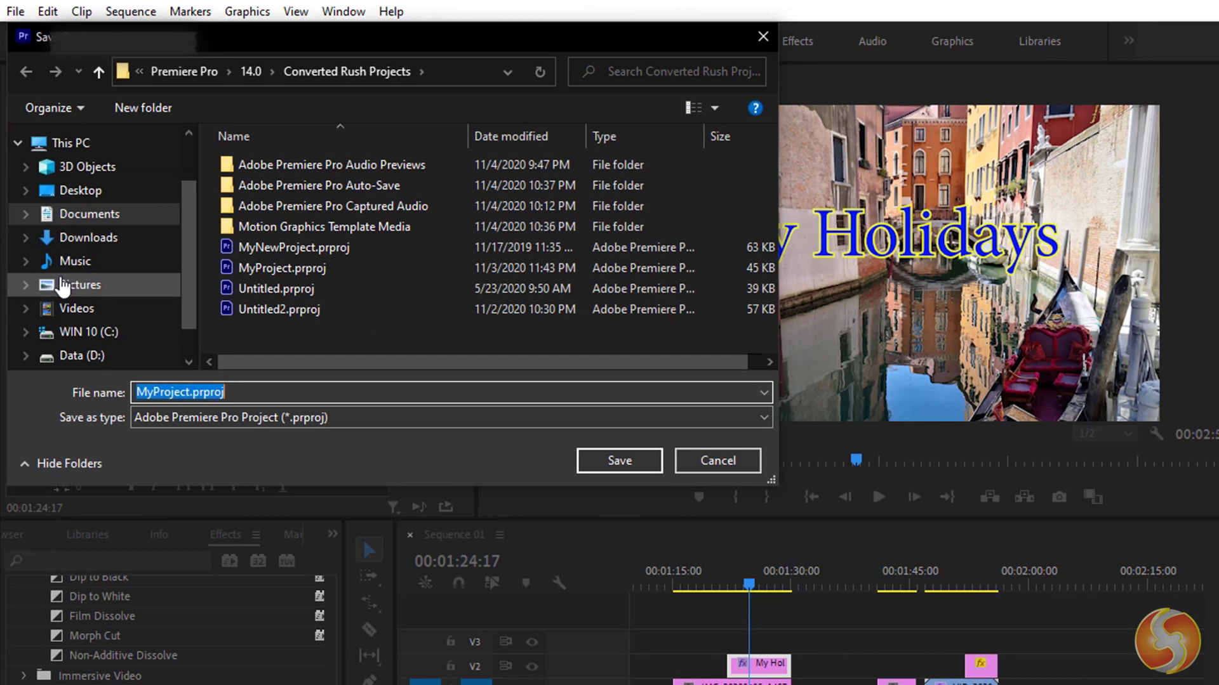
{"action": "left_click", "coordinate": [245, 394]}
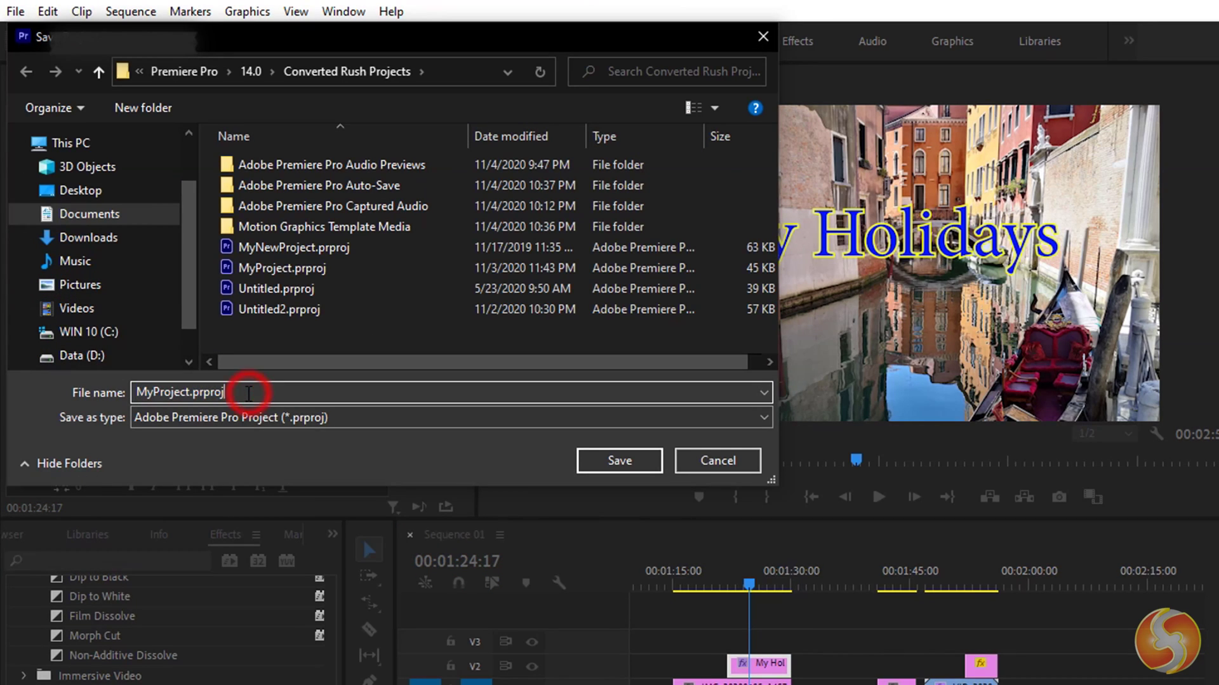
{"action": "left_click", "coordinate": [250, 417]}
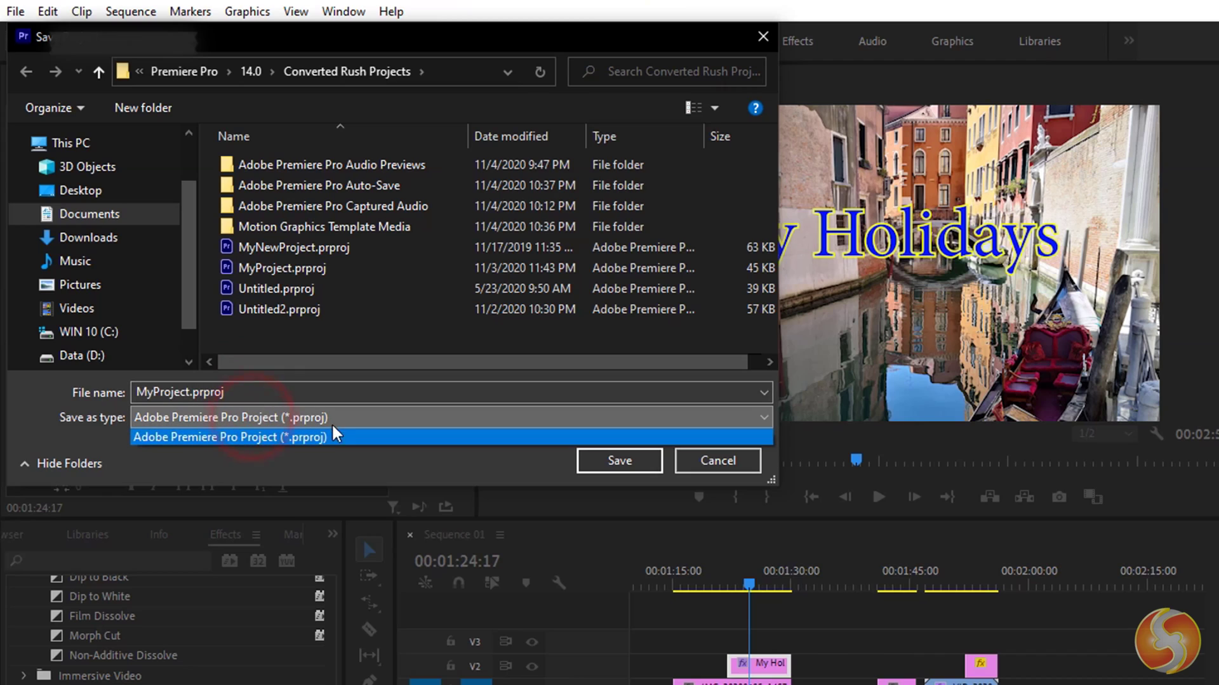
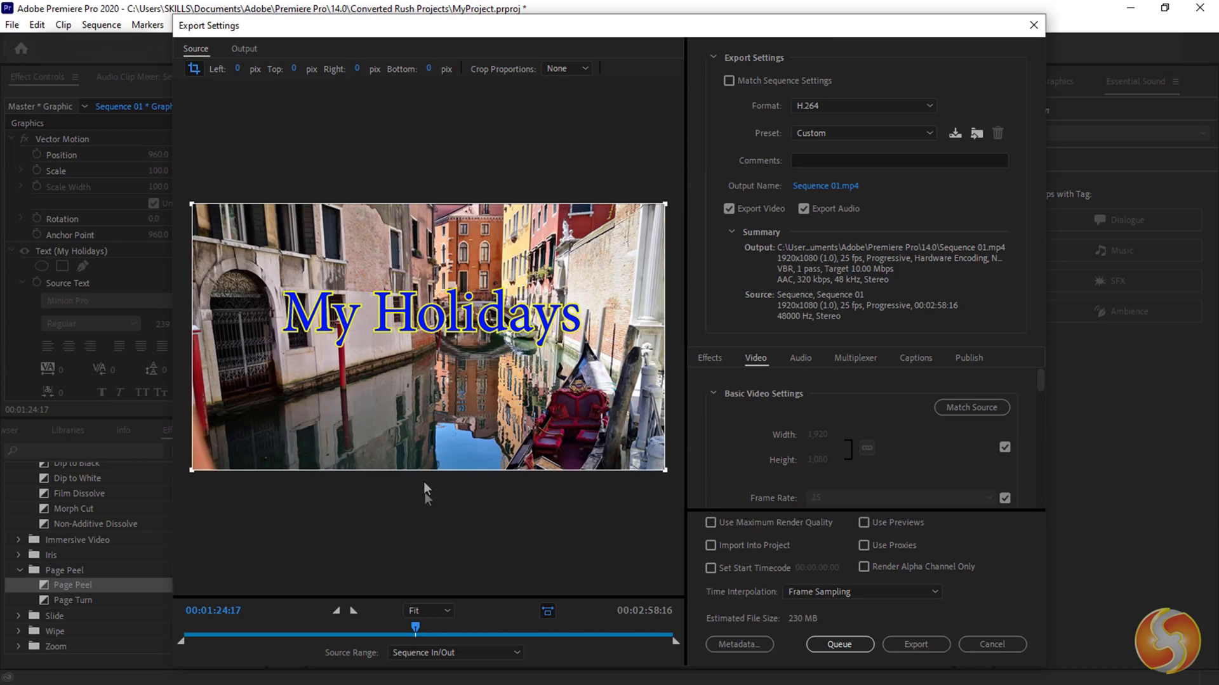
Narrow the export source range at both ends to a 00:00:09:00 section around 00:01:50:21.
{"action": "left_click_drag", "start_coordinate": [673, 641], "coordinate": [571, 641]}
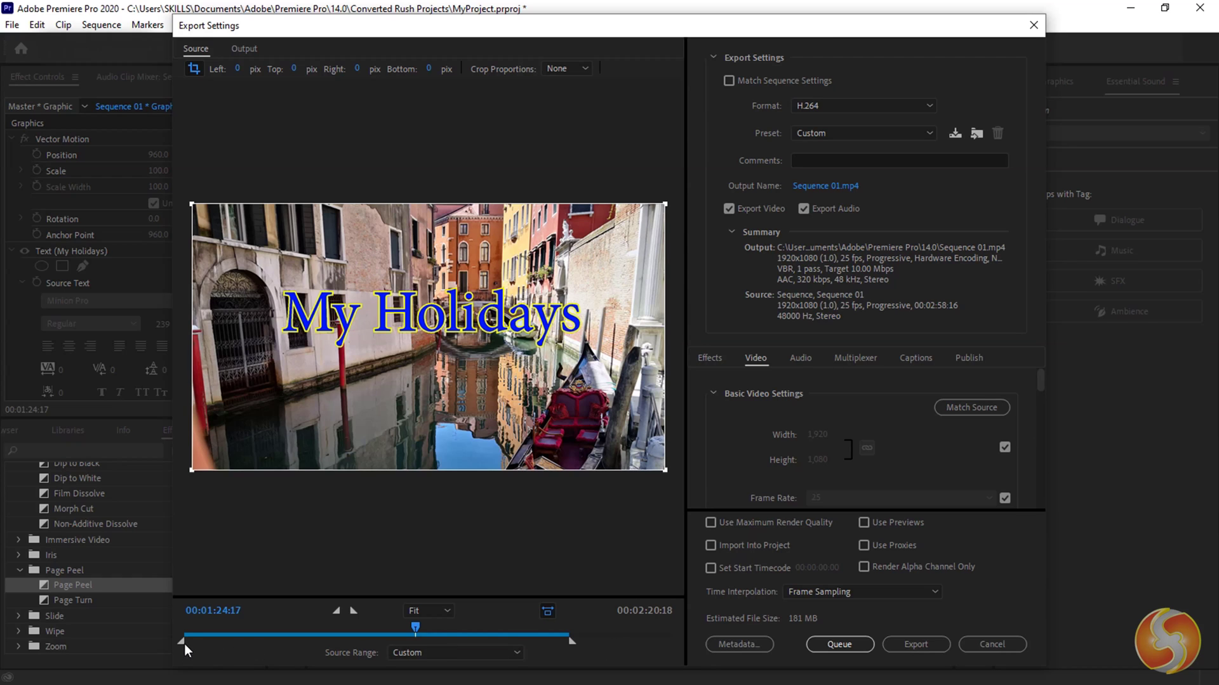
{"action": "left_click_drag", "start_coordinate": [184, 643], "coordinate": [497, 637]}
{"action": "left_click_drag", "start_coordinate": [571, 641], "coordinate": [506, 641]}
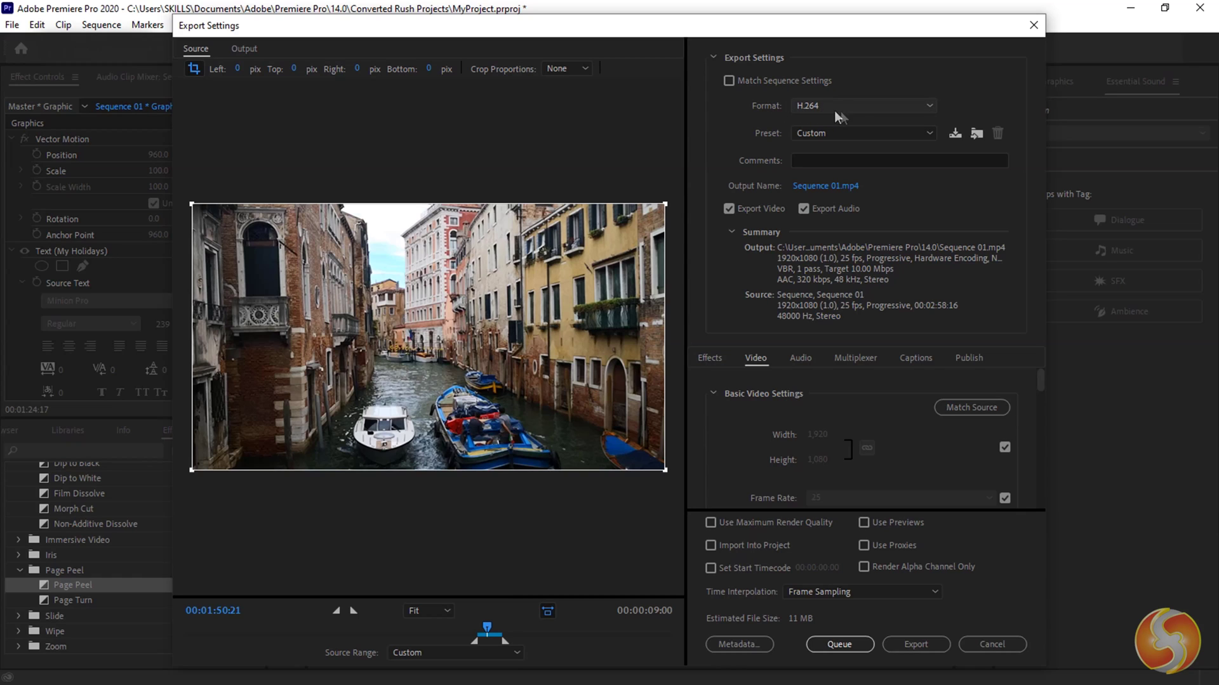
Set the export format to H.264 and apply the YouTube 1080p Full HD preset.
{"action": "left_click", "coordinate": [858, 109]}
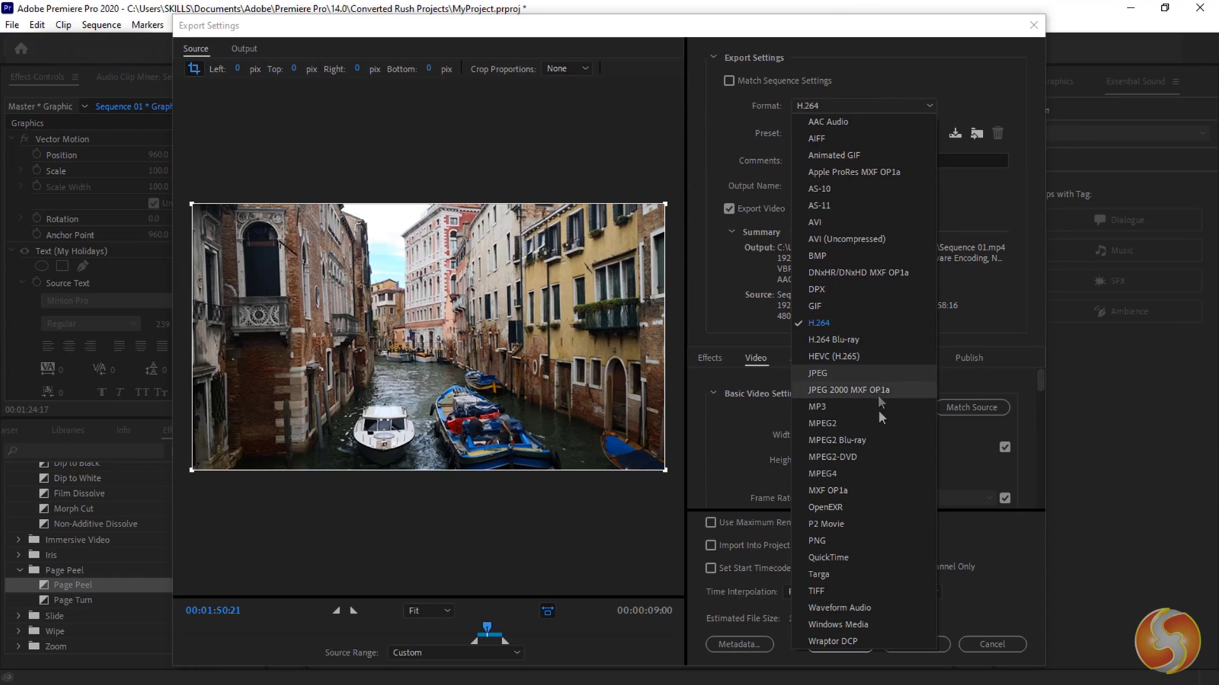
{"action": "left_click", "coordinate": [849, 323]}
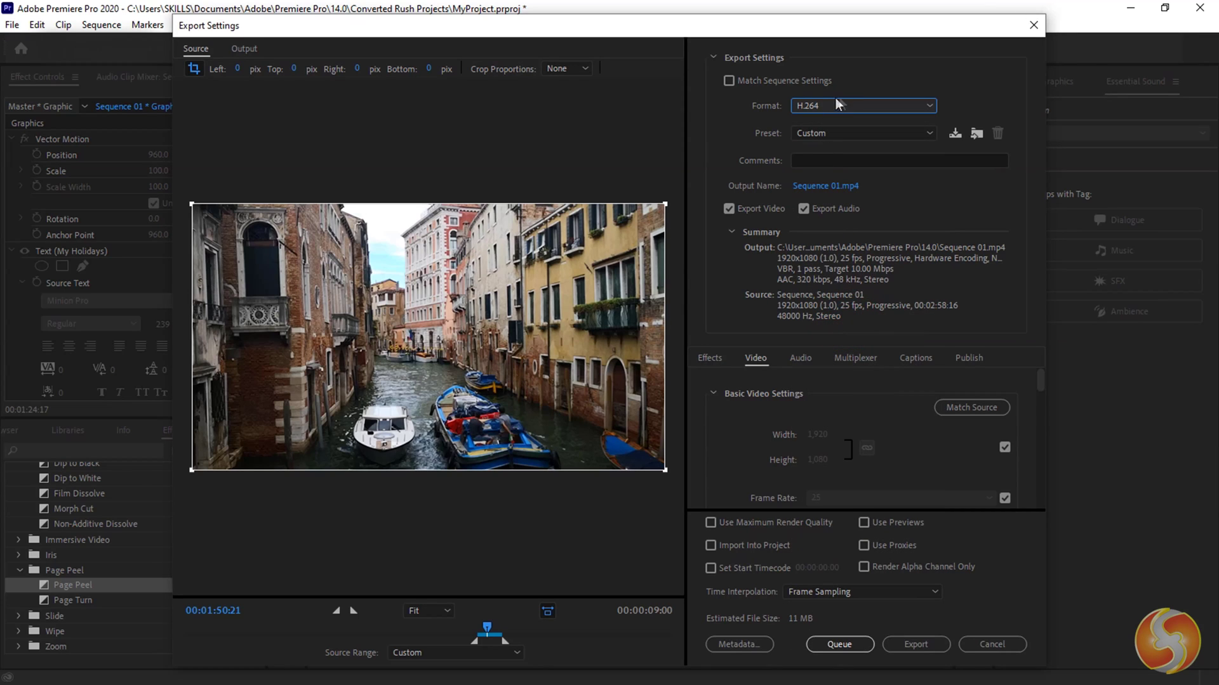
{"action": "left_click", "coordinate": [828, 135]}
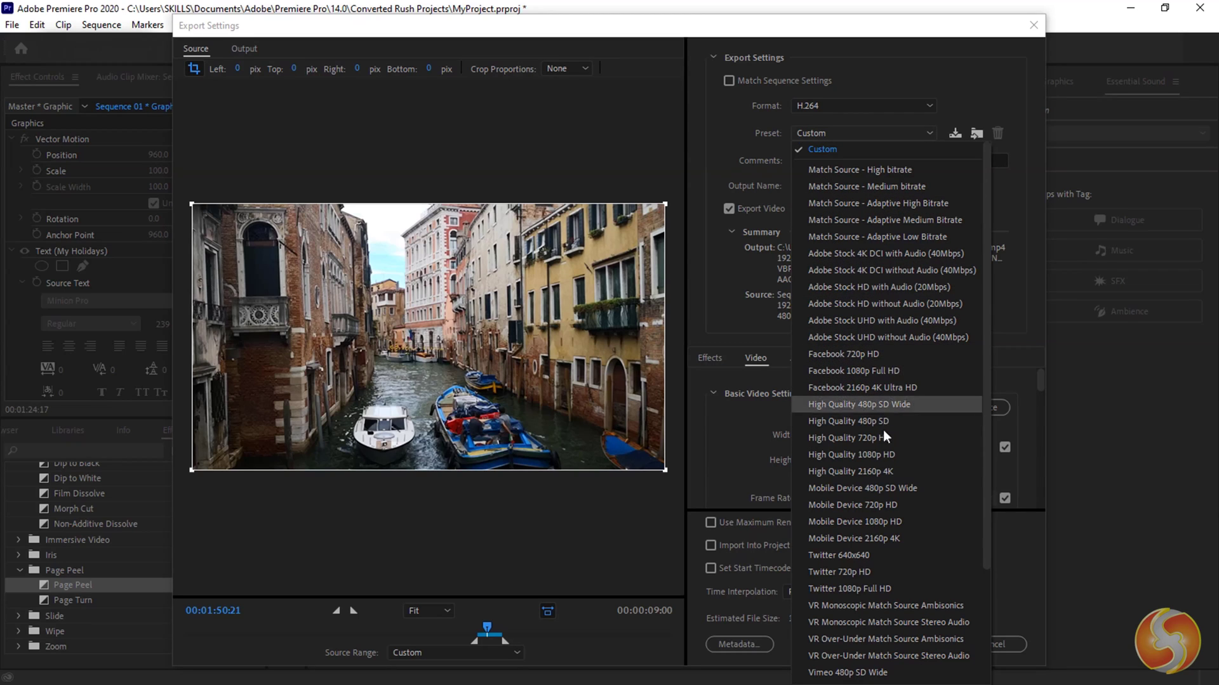
{"action": "scroll", "coordinate": [873, 591], "scroll_direction": "down", "scroll_amount": 3}
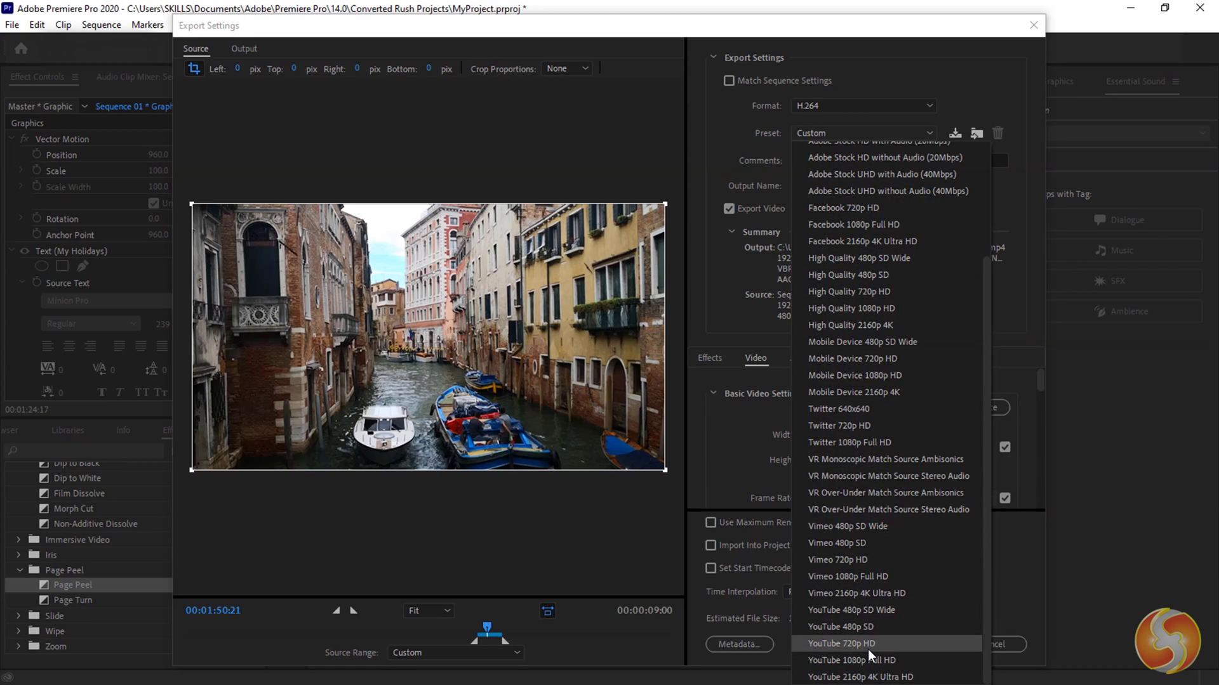
{"action": "left_click", "coordinate": [868, 660]}
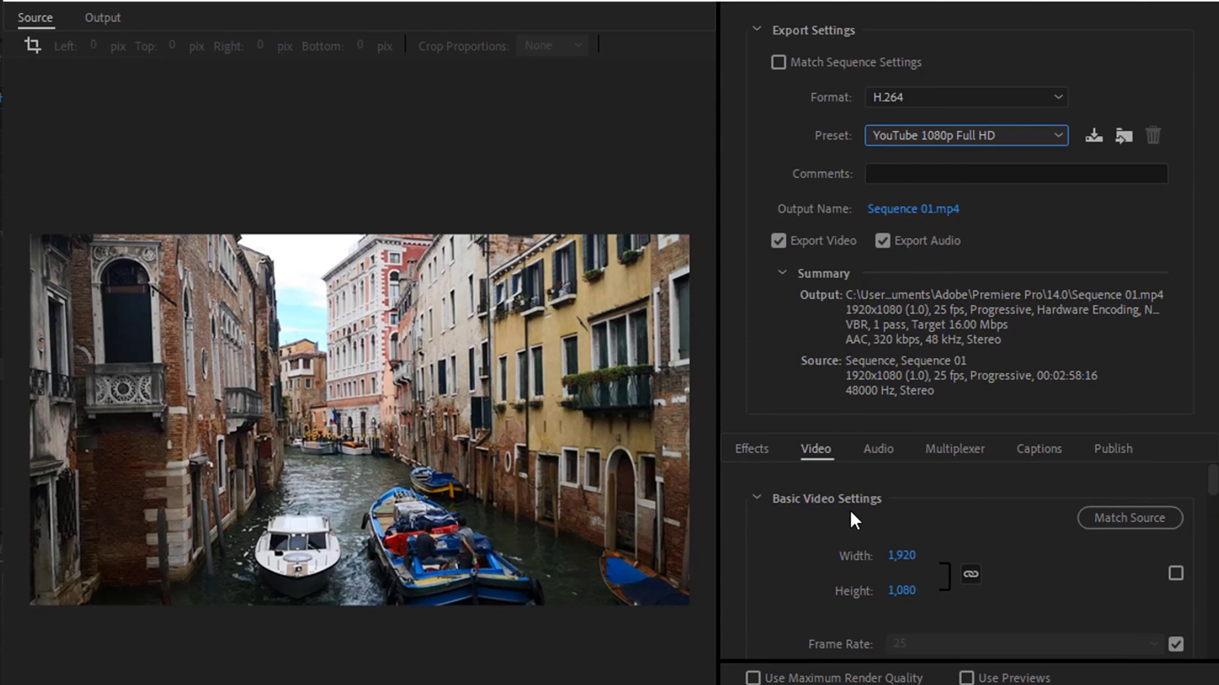
Try the width and height fields in the basic video settings, and match the frame size to the source video.
{"action": "left_click", "coordinate": [973, 517]}
{"action": "left_click", "coordinate": [902, 556]}
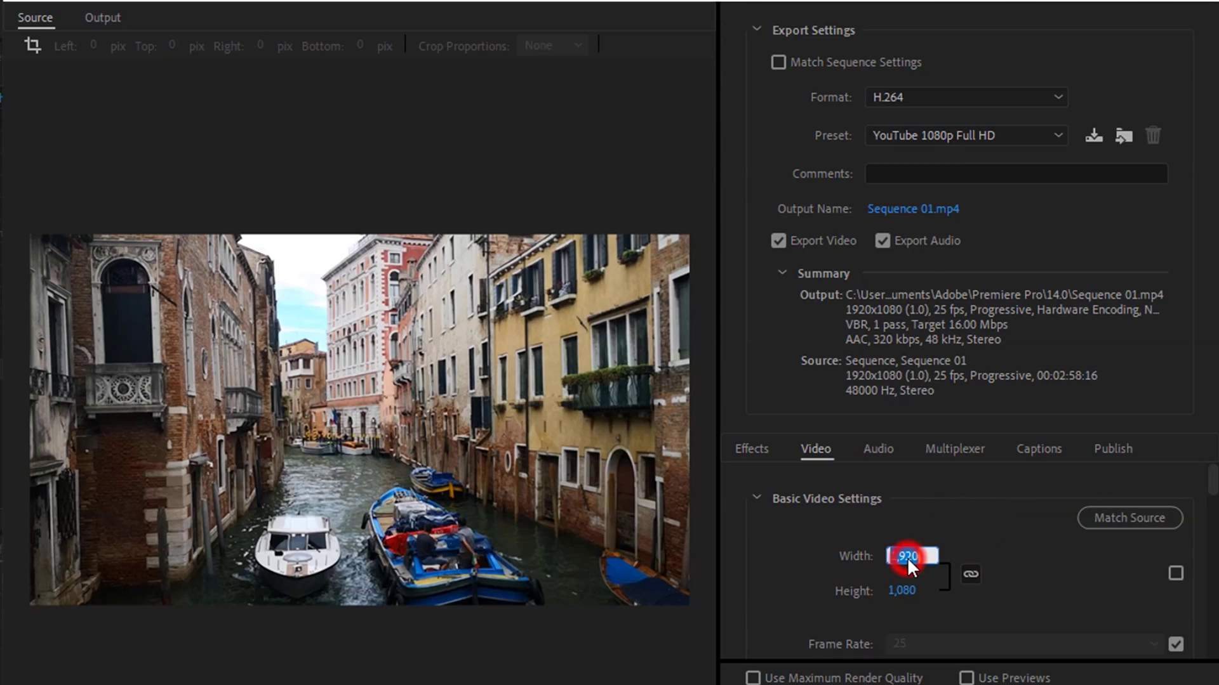
{"action": "left_click", "coordinate": [904, 593]}
{"action": "left_click", "coordinate": [1023, 561]}
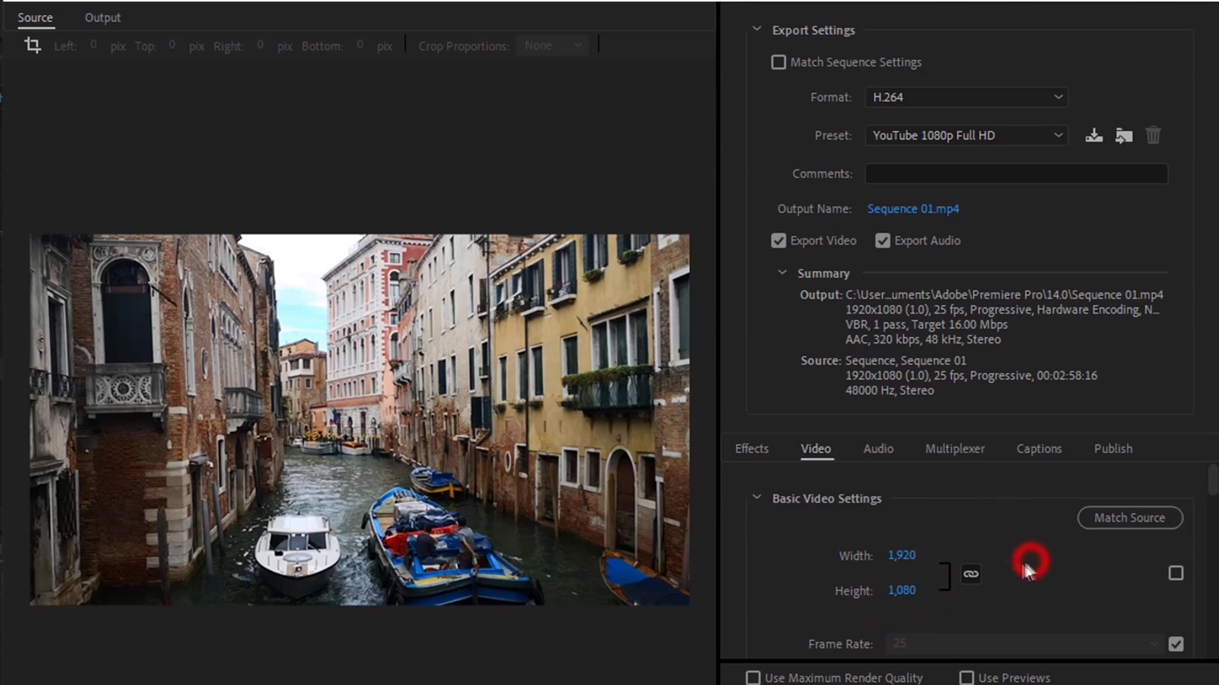
{"action": "left_click_drag", "start_coordinate": [1210, 489], "coordinate": [1202, 458]}
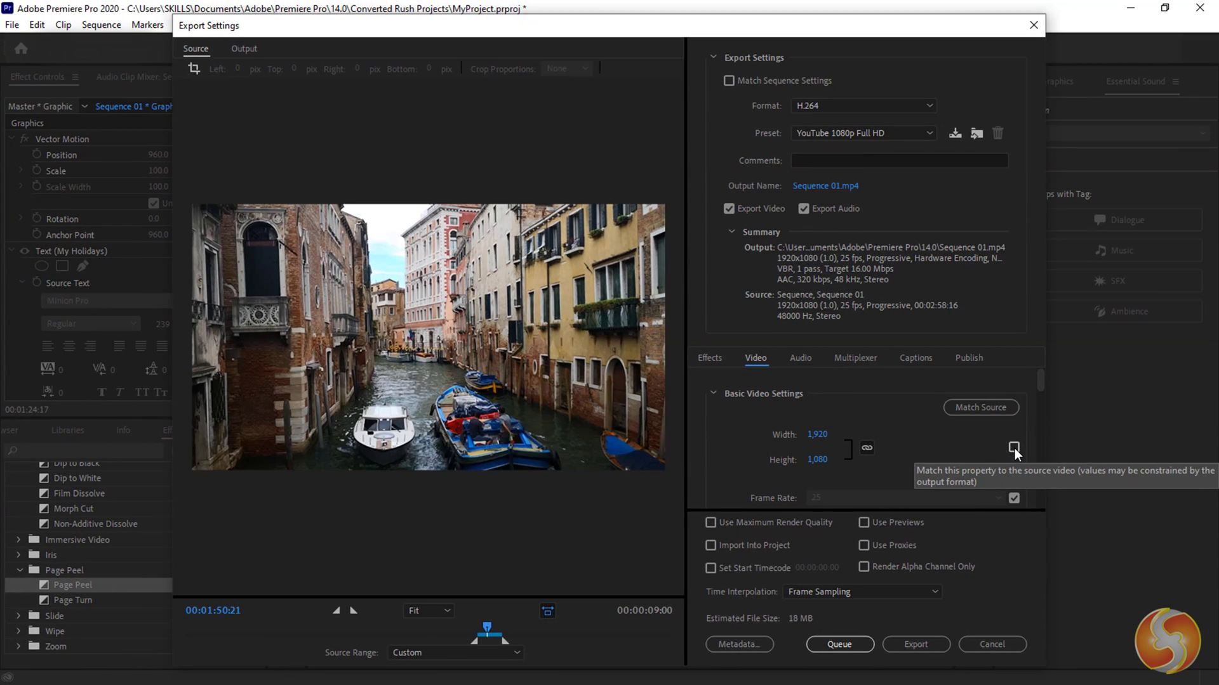
{"action": "left_click", "coordinate": [1013, 448]}
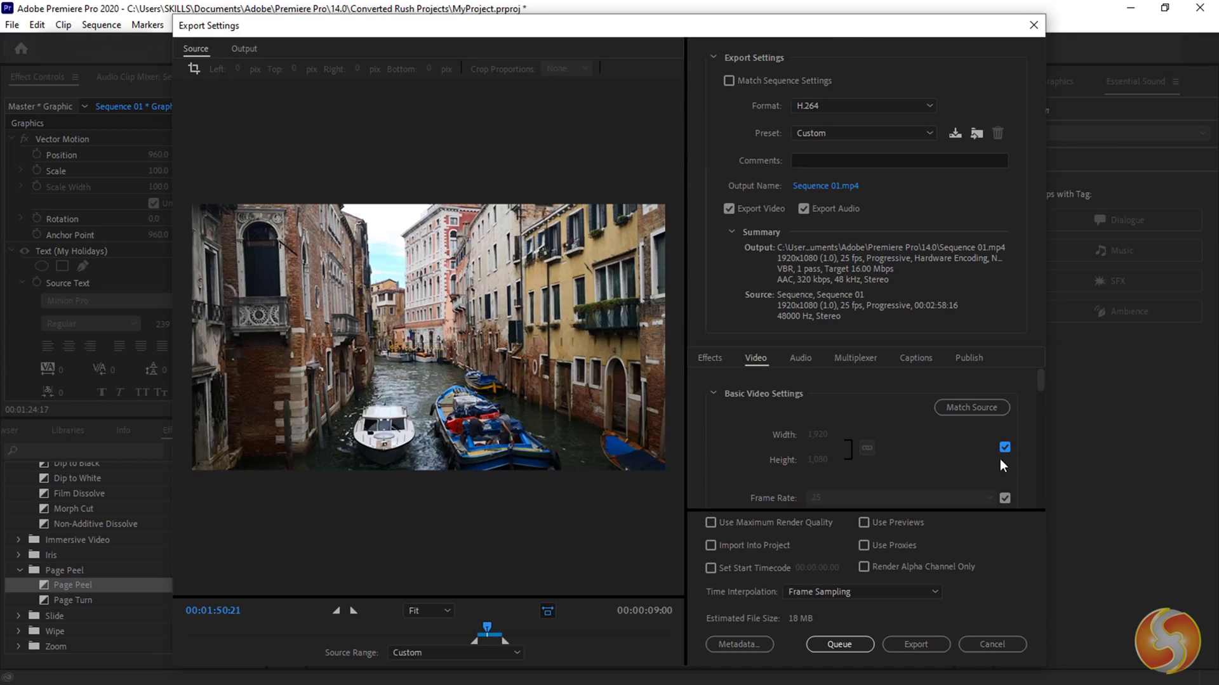
Save the output as Sequence 01.mp4 in the Premiere Pro 14.0 folder and export the video immediately.
{"action": "left_click", "coordinate": [833, 191]}
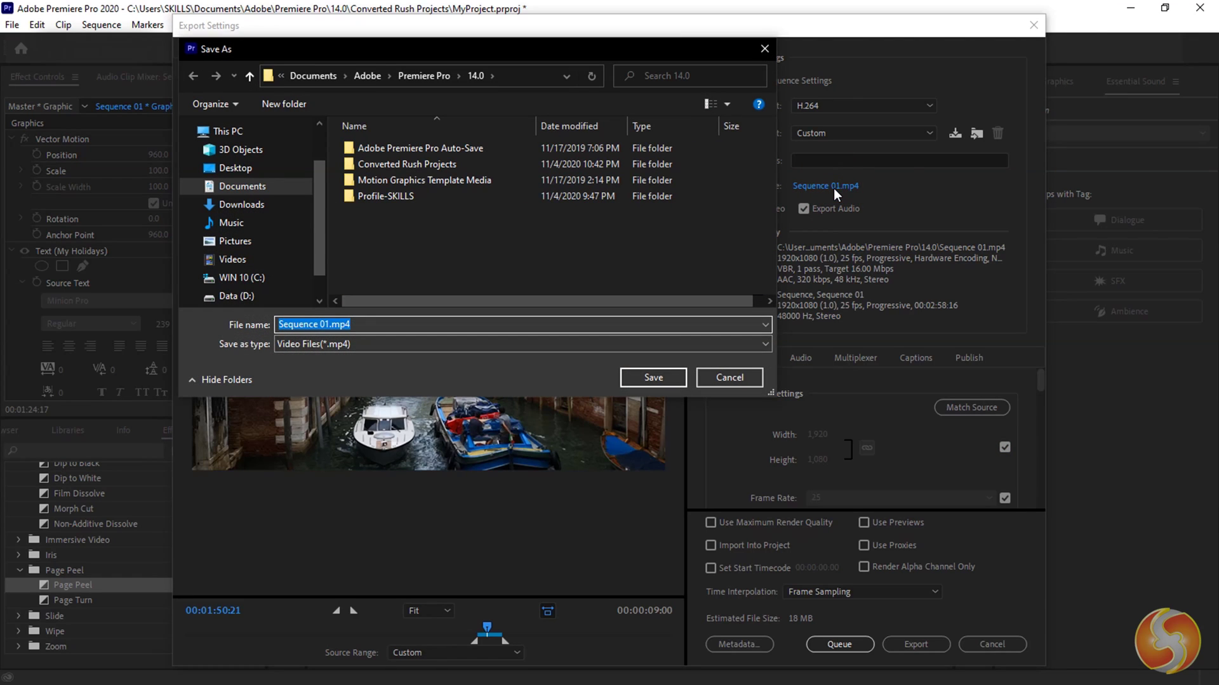
{"action": "key", "text": "Return"}
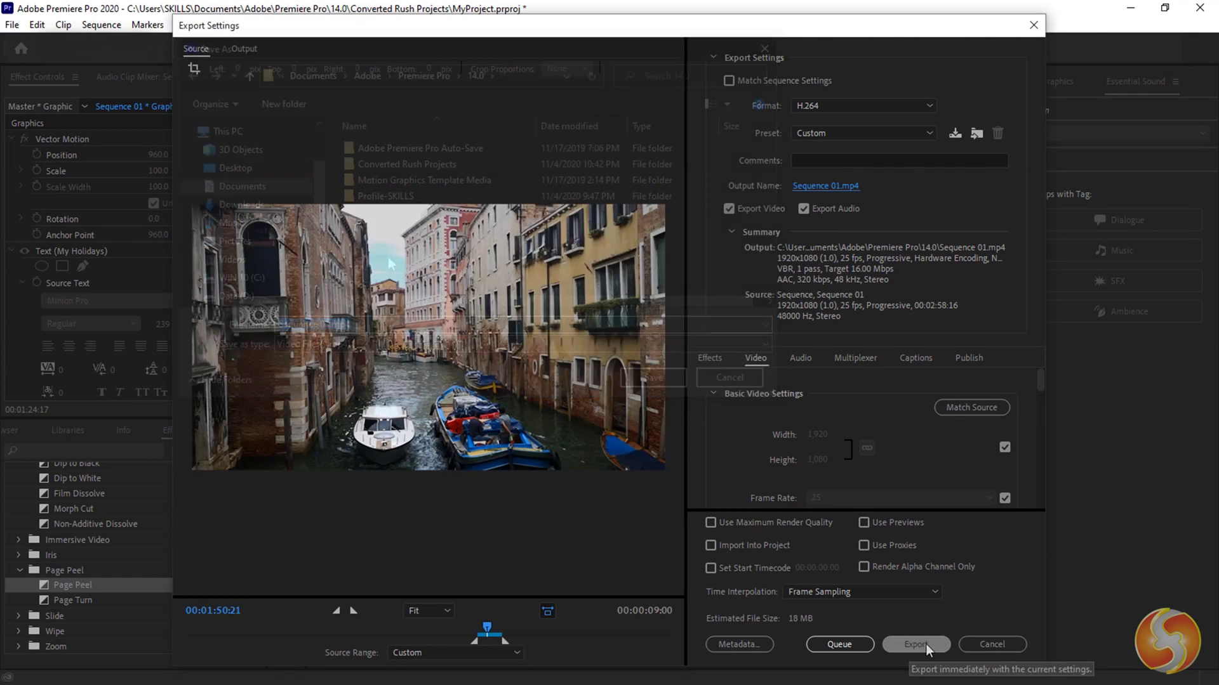
{"action": "left_click", "coordinate": [924, 644]}
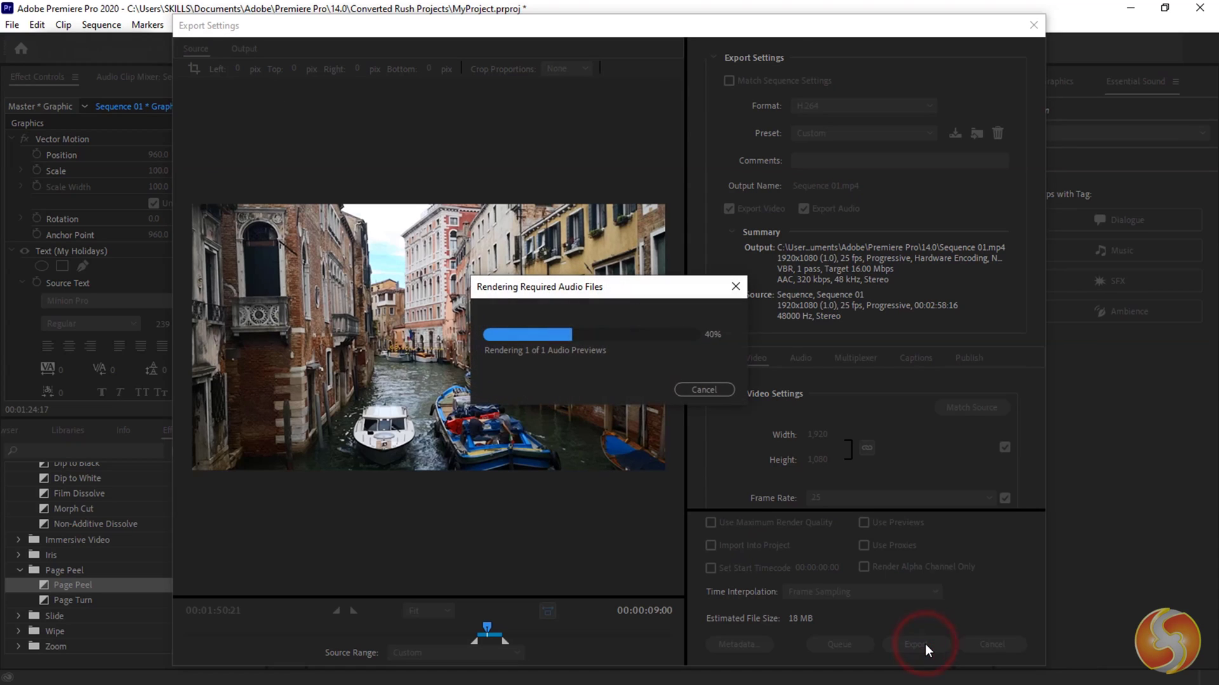